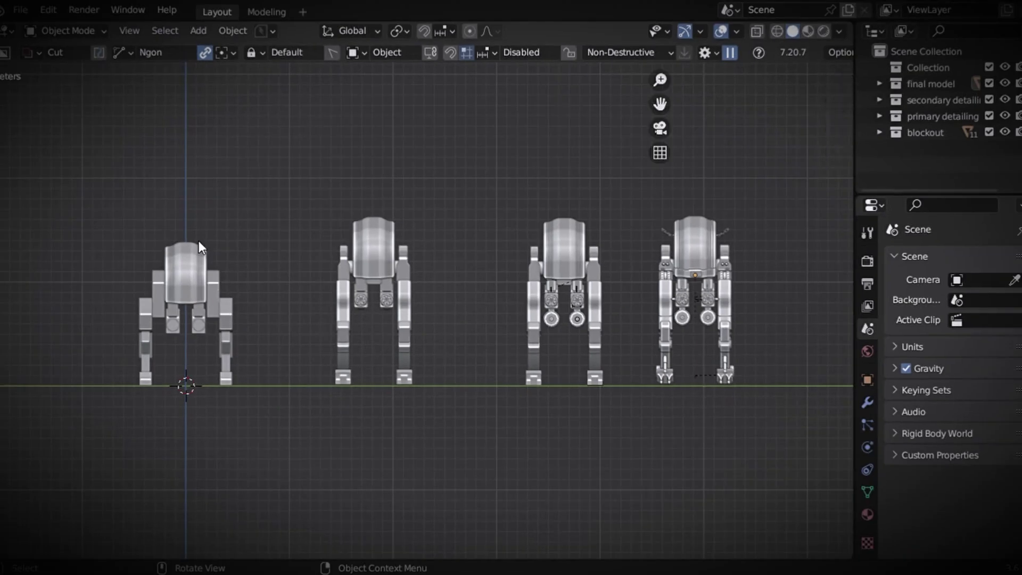
Step: Annotate the leftmost blockout model with a freehand stroke over its body
{"action": "left_click", "coordinate": [9, 258]}
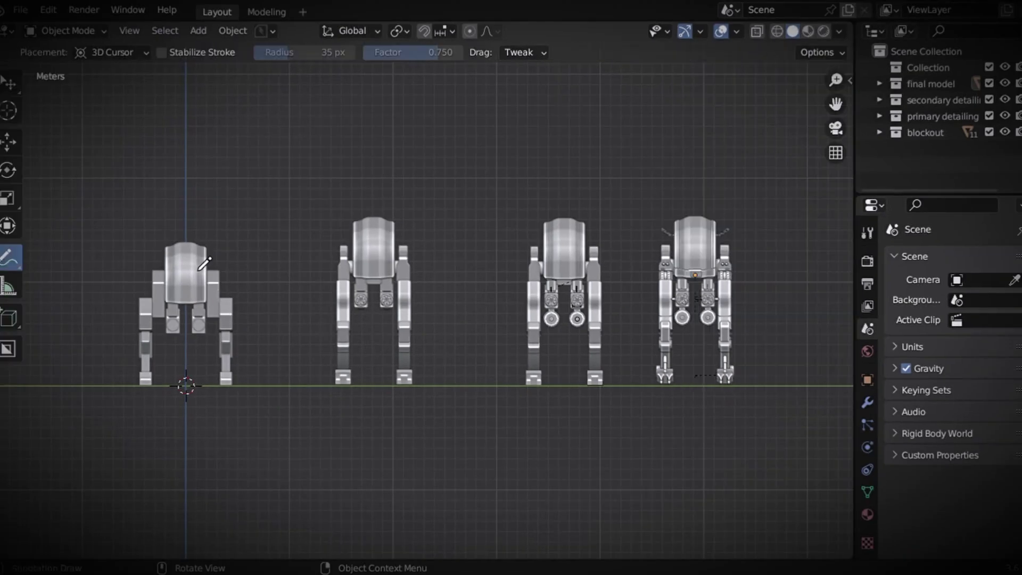
{"action": "left_click_drag", "start_coordinate": [187, 254], "coordinate": [206, 205]}
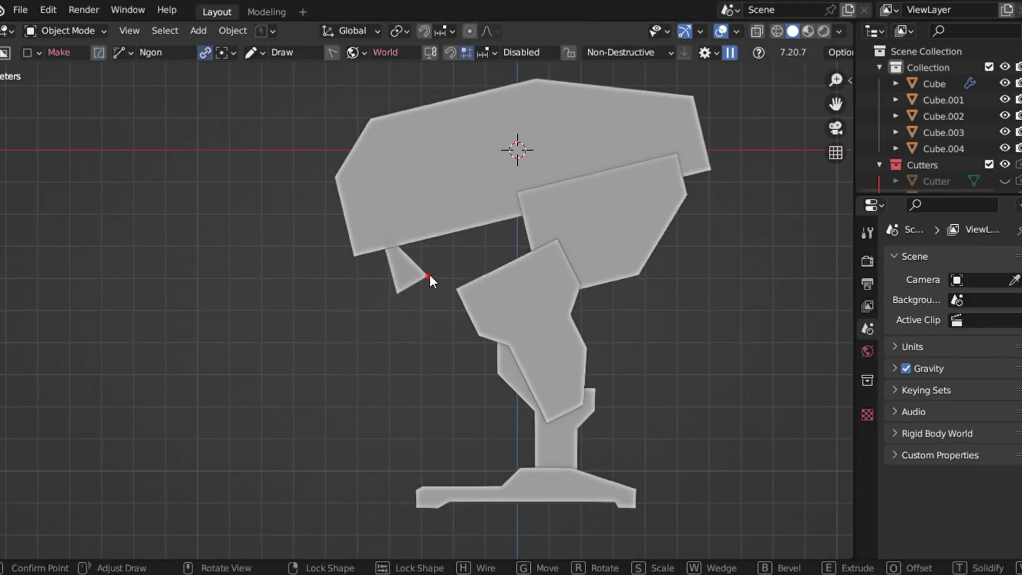
Step: Finish the Ngon outline of a small tapered block beneath the front of the mech's body and create its solid
{"action": "left_click", "coordinate": [446, 269]}
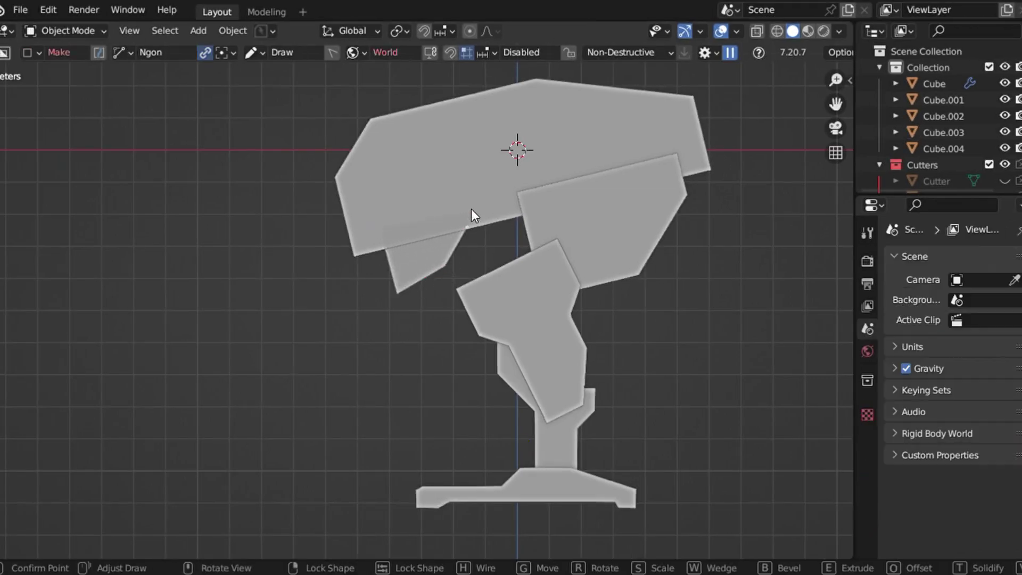
{"action": "key", "text": "space"}
{"action": "left_click", "coordinate": [431, 258]}
Step: Widen the tapered block along Y and shift it sideways off the body's centre line
{"action": "key", "text": "KP_3"}
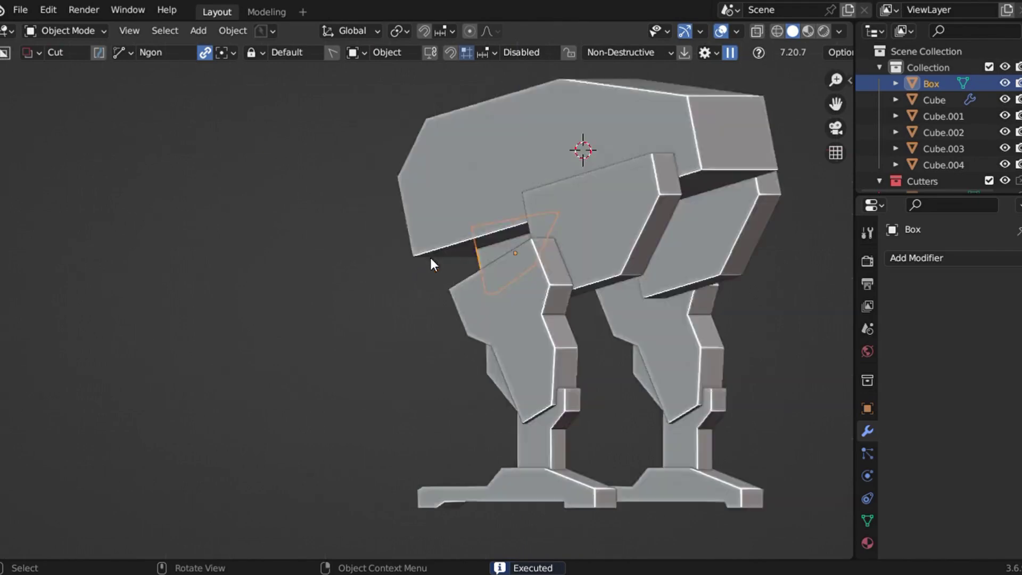
{"action": "key", "text": "ctrl+KP_3"}
{"action": "key", "text": "g"}
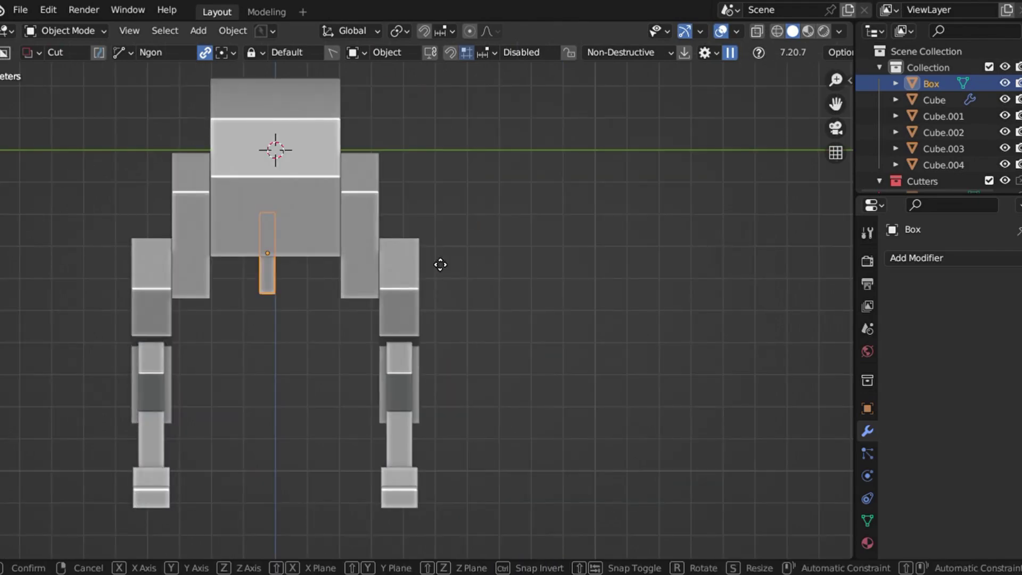
{"action": "key", "text": "y"}
{"action": "left_click", "coordinate": [472, 274]}
{"action": "key", "text": "s"}
{"action": "key", "text": "y"}
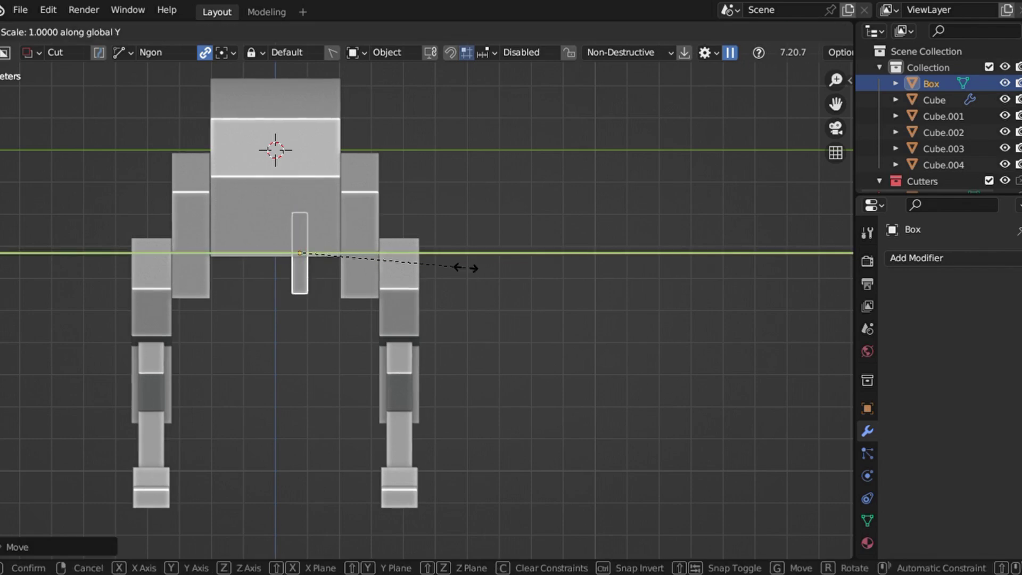
{"action": "left_click", "coordinate": [754, 212]}
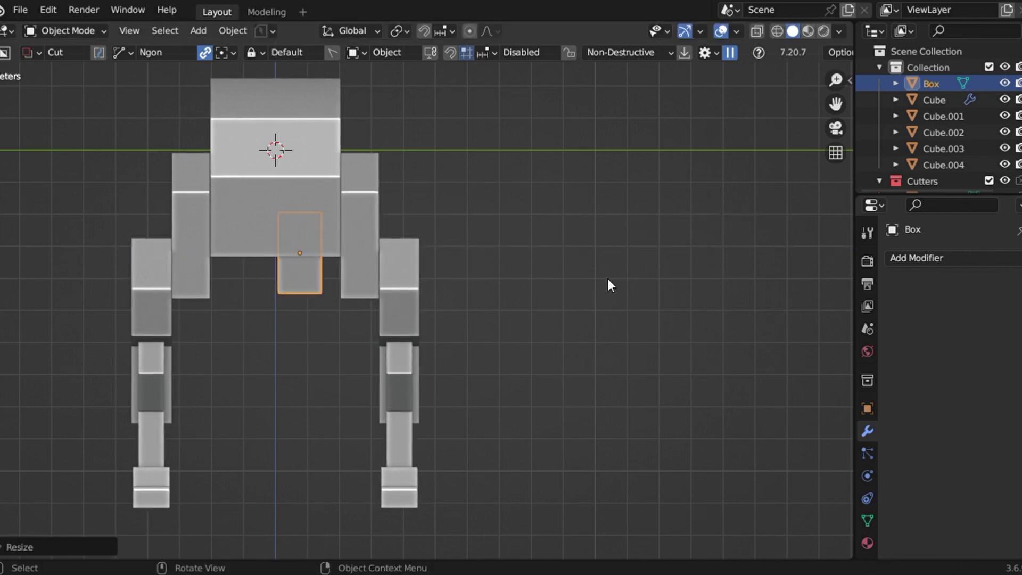
{"action": "key", "text": "g"}
{"action": "key", "text": "y"}
{"action": "left_click", "coordinate": [612, 280]}
Step: Add a mesh cylinder and rotate it about the X axis so its round face points sideways
{"action": "key", "text": "KP_1"}
{"action": "scroll", "coordinate": [550, 326], "scroll_direction": "up", "scroll_amount": 4}
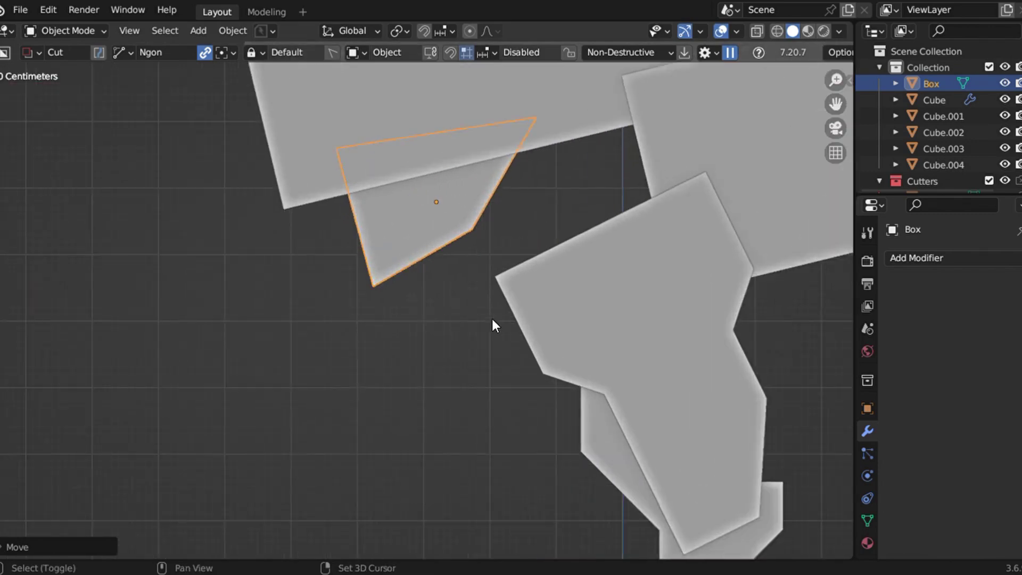
{"action": "scroll", "coordinate": [456, 327], "scroll_direction": "down", "scroll_amount": 4}
{"action": "scroll", "coordinate": [453, 335], "scroll_direction": "up", "scroll_amount": 1}
{"action": "key", "text": "shift+a"}
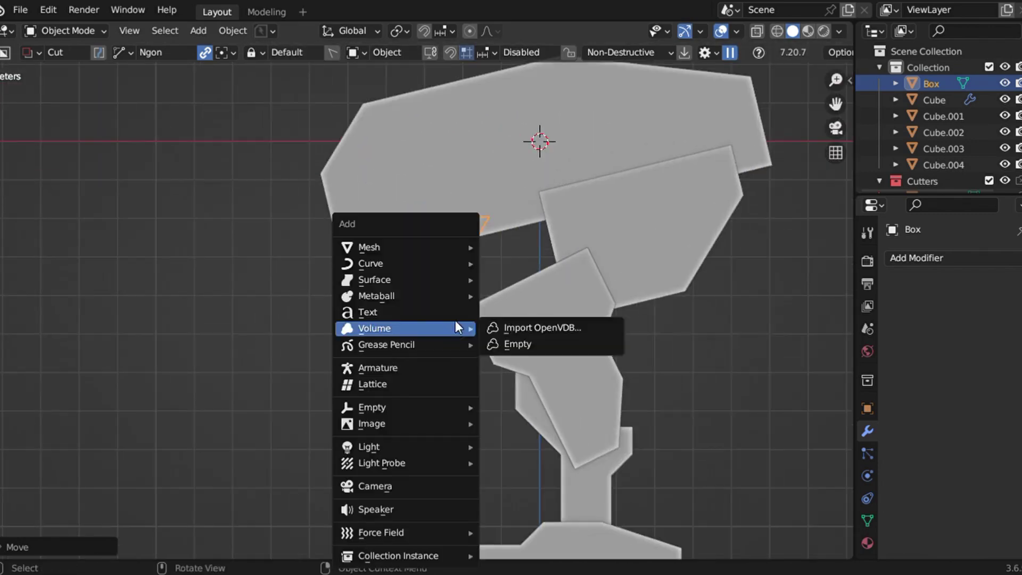
{"action": "mouse_move", "coordinate": [394, 248]}
{"action": "left_click", "coordinate": [512, 344]}
{"action": "key", "text": "r"}
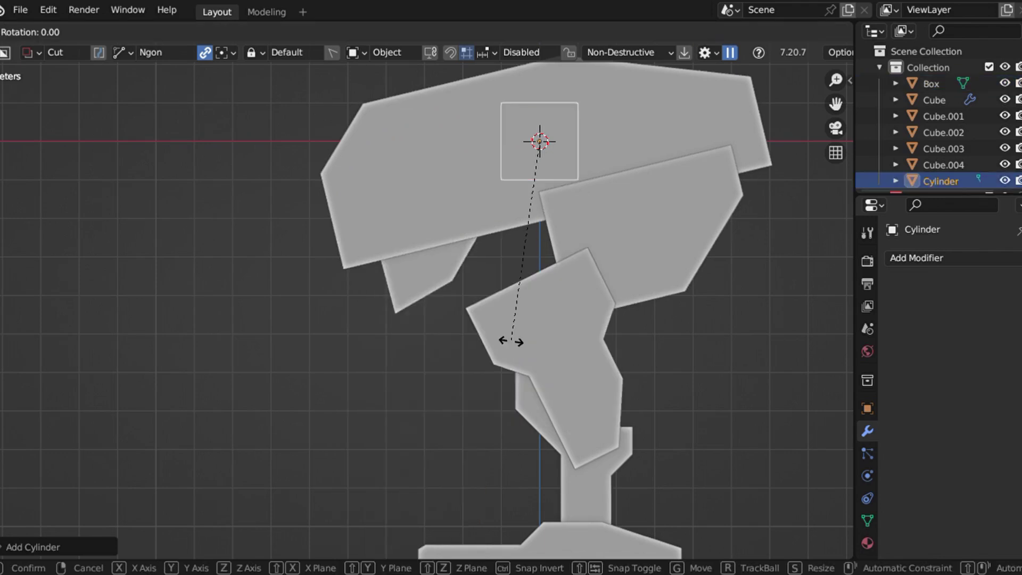
{"action": "key", "text": "x"}
{"action": "key", "text": "Return"}
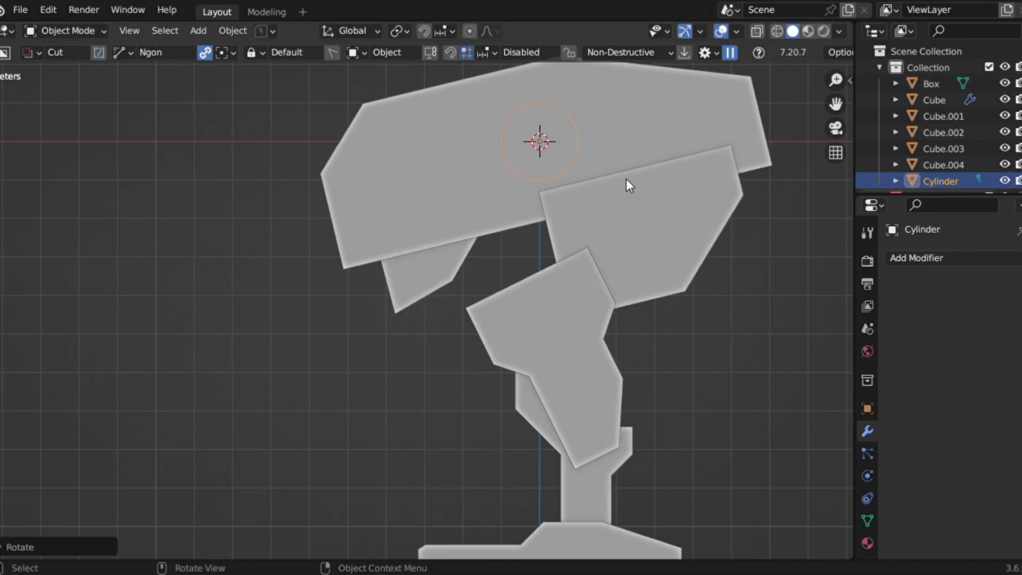
Step: Shrink the cylinder and place it at the lower rear edge of the tapered block under the body
{"action": "key", "text": "g"}
{"action": "left_click", "coordinate": [516, 332]}
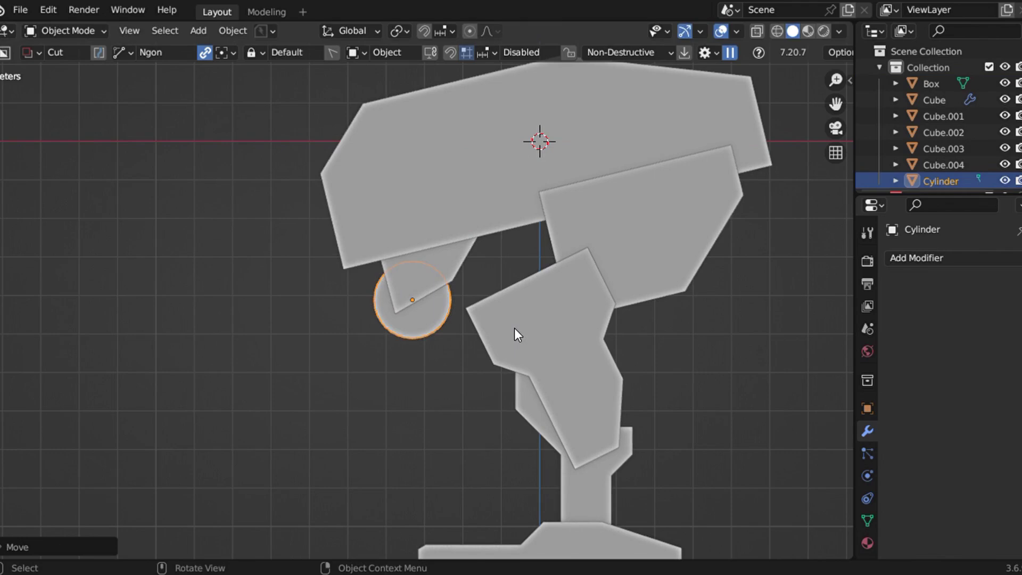
{"action": "key", "text": "s"}
{"action": "left_click", "coordinate": [490, 303]}
{"action": "key", "text": "g"}
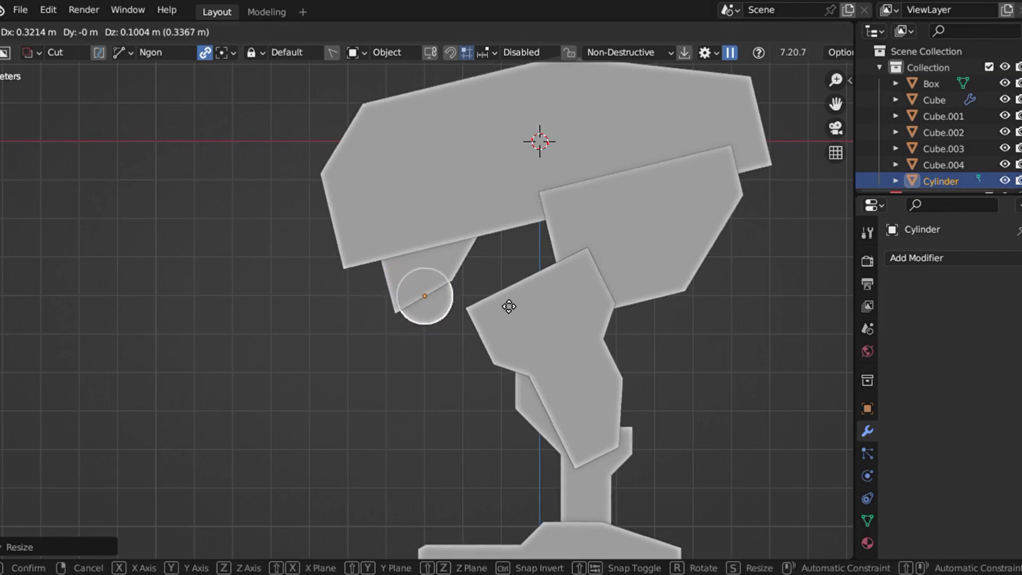
{"action": "left_click", "coordinate": [503, 299]}
{"action": "left_click", "coordinate": [484, 316]}
{"action": "middle_click_drag", "start_coordinate": [483, 316], "coordinate": [449, 324]}
{"action": "key", "text": "KP_1"}
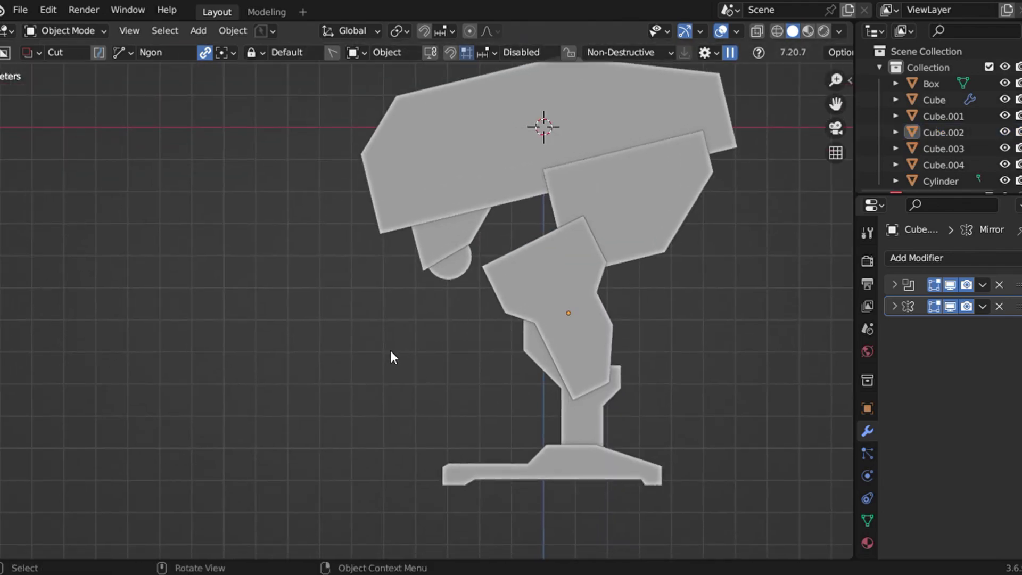
{"action": "key", "text": "shift+a"}
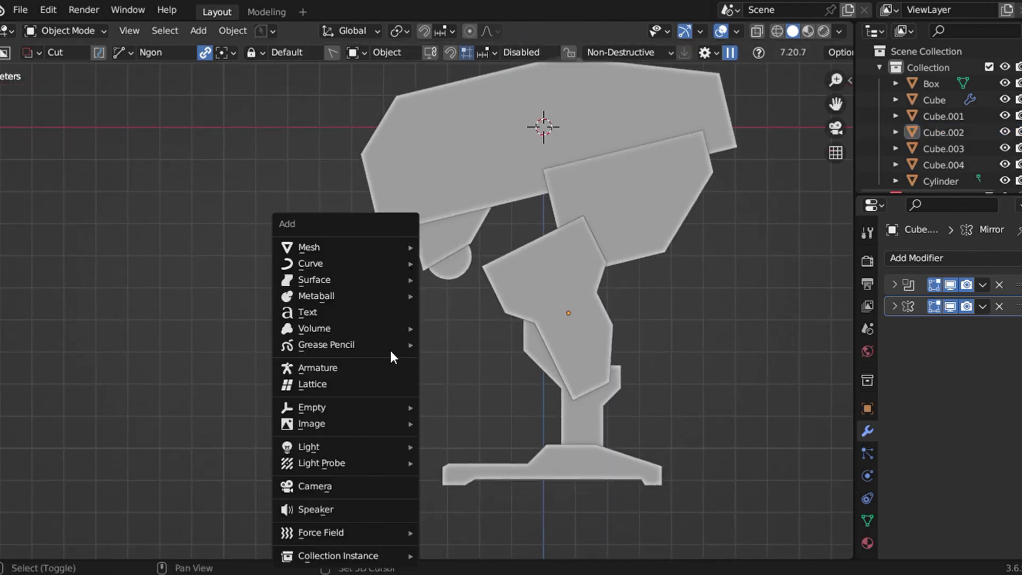
{"action": "mouse_move", "coordinate": [352, 246]}
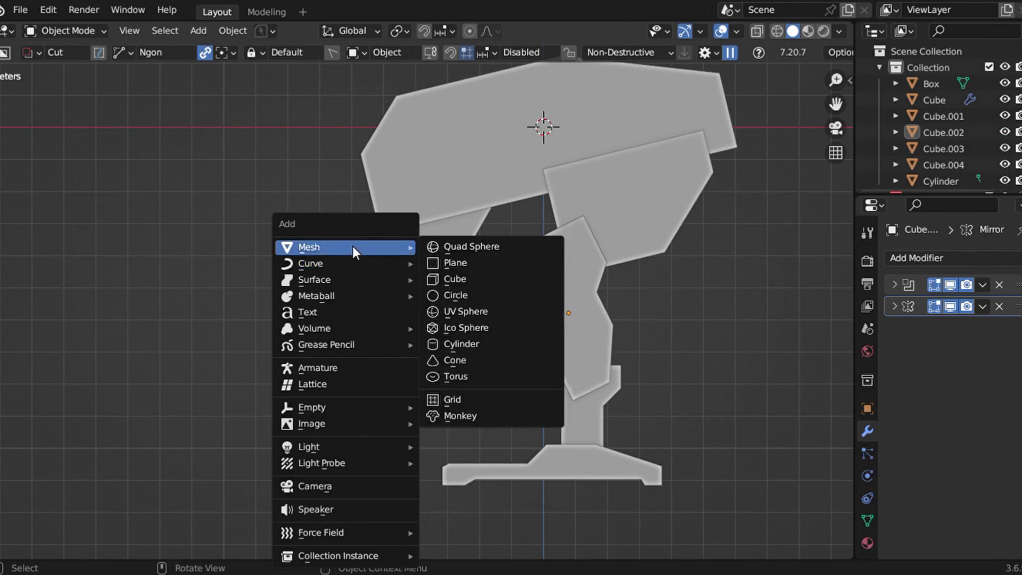
{"action": "left_click", "coordinate": [441, 295]}
{"action": "scroll", "coordinate": [451, 292], "scroll_direction": "down", "scroll_amount": 4}
{"action": "scroll", "coordinate": [450, 292], "scroll_direction": "up", "scroll_amount": 3}
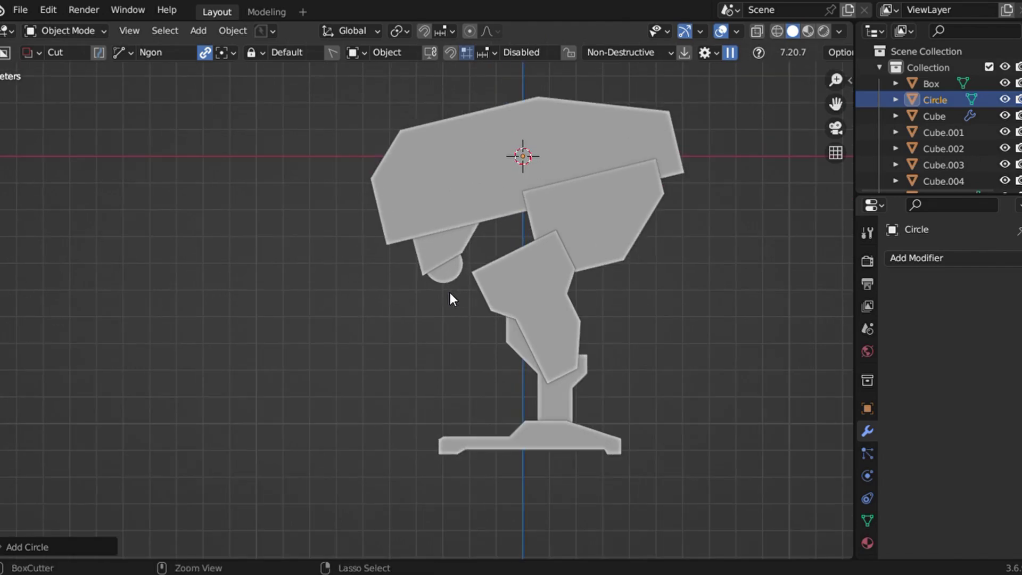
{"action": "key", "text": "ctrl+z"}
Step: Add a second mesh cylinder and open its creation settings
{"action": "key", "text": "shift+a"}
{"action": "mouse_move", "coordinate": [418, 246]}
{"action": "left_click", "coordinate": [502, 344]}
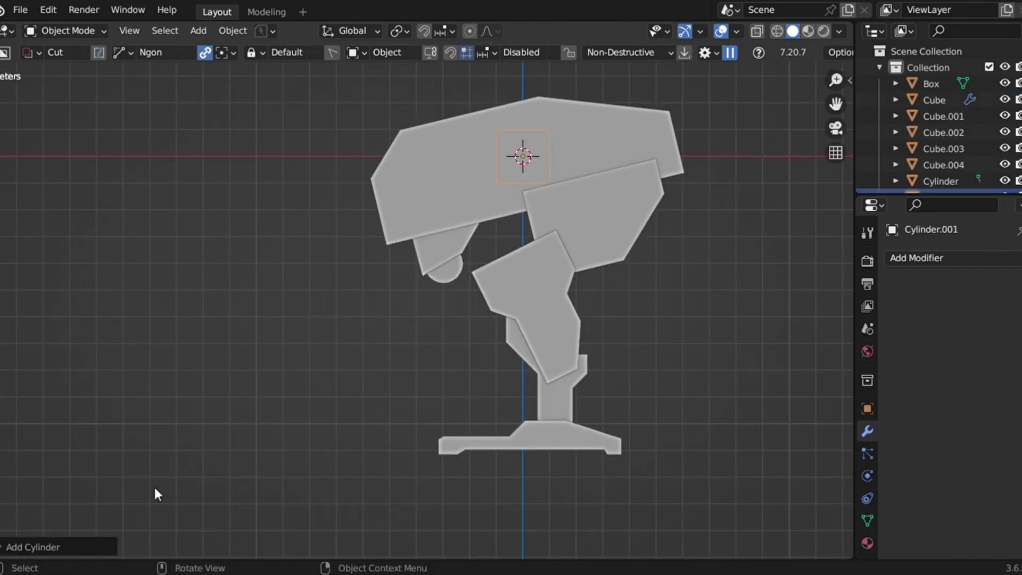
{"action": "left_click", "coordinate": [27, 547]}
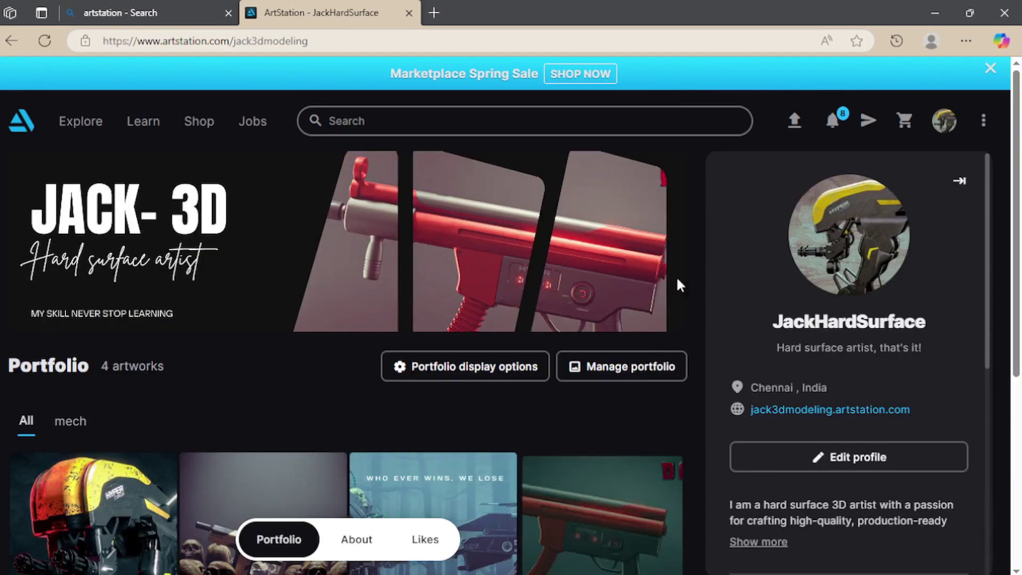
Step: Show the liked artworks of the ArtStation profile and open the first one
{"action": "scroll", "coordinate": [676, 276], "scroll_direction": "down", "scroll_amount": 3}
{"action": "left_click", "coordinate": [534, 540]}
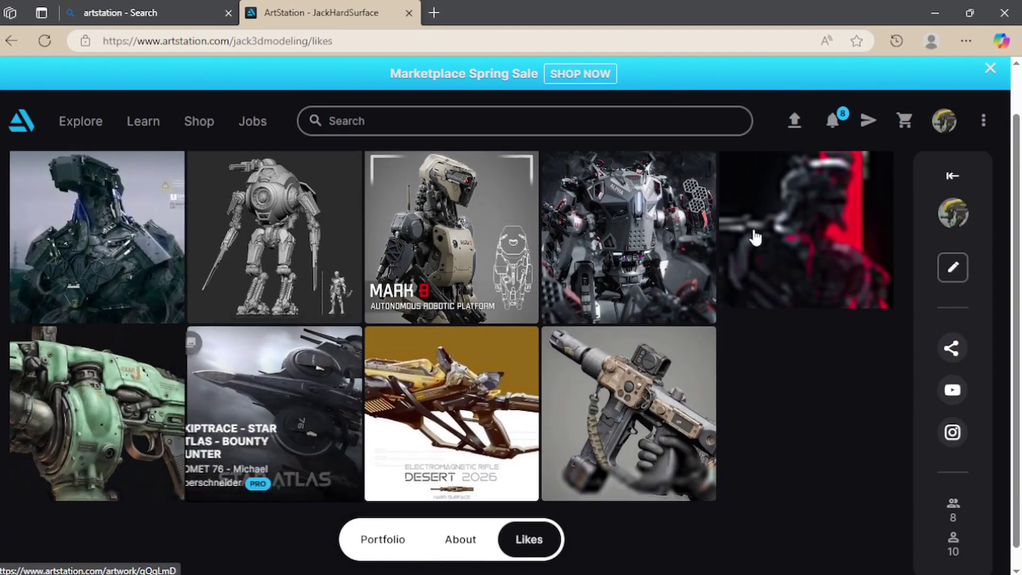
{"action": "left_click", "coordinate": [140, 220]}
Step: Save the KeyShot render of the dark robot as an image file
{"action": "scroll", "coordinate": [525, 399], "scroll_direction": "down", "scroll_amount": 10}
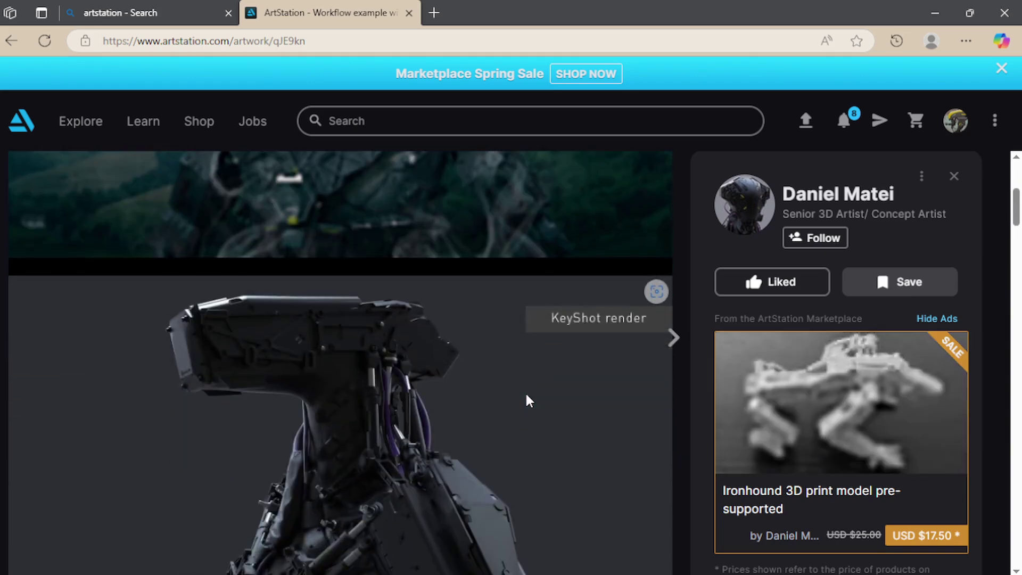
{"action": "right_click", "coordinate": [468, 376]}
{"action": "left_click", "coordinate": [529, 105]}
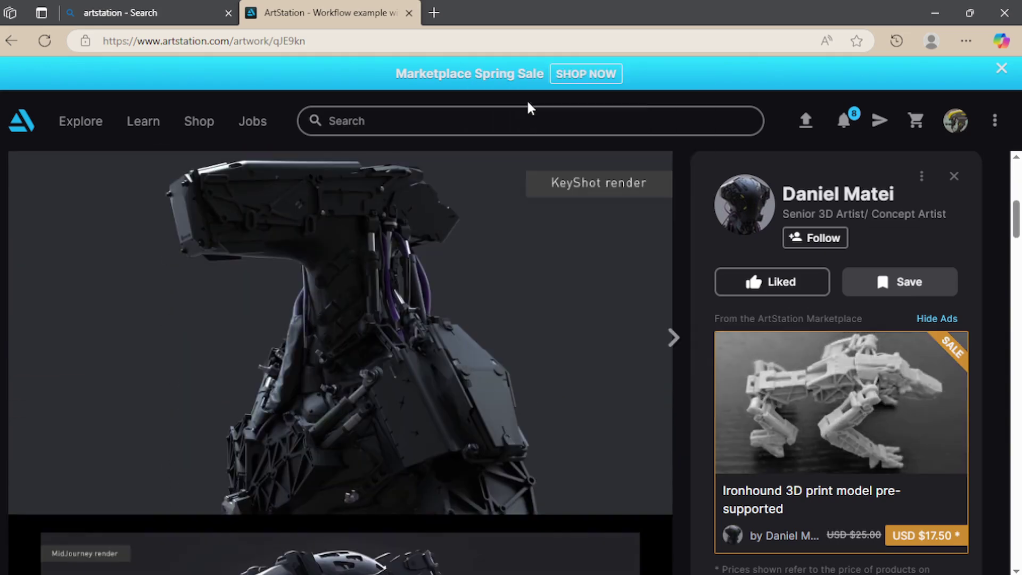
Step: Save the MidJourney render with the light grey background as an image file
{"action": "scroll", "coordinate": [373, 344], "scroll_direction": "down", "scroll_amount": 6}
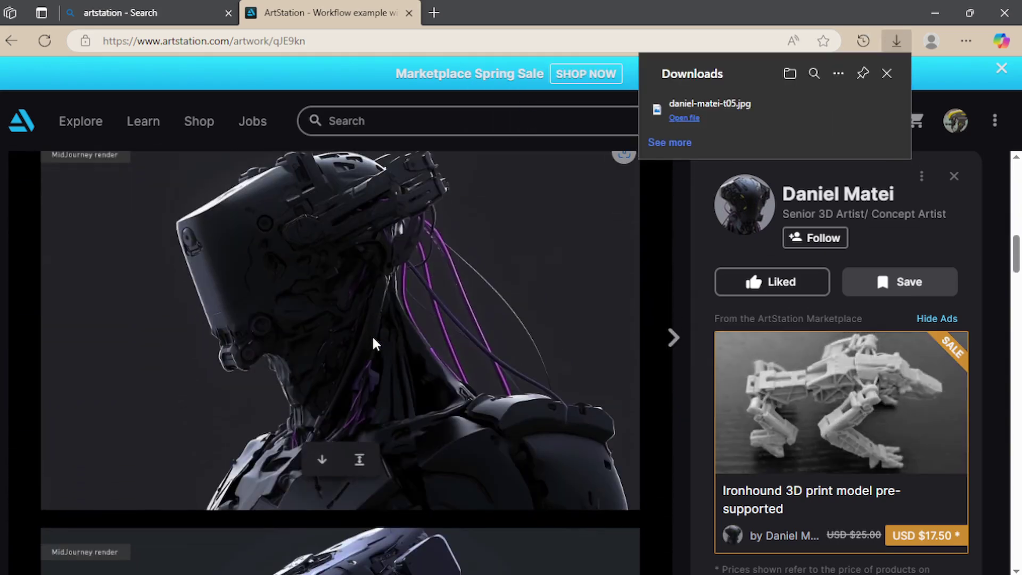
{"action": "scroll", "coordinate": [372, 343], "scroll_direction": "up", "scroll_amount": 1}
{"action": "scroll", "coordinate": [372, 344], "scroll_direction": "down", "scroll_amount": 5}
{"action": "right_click", "coordinate": [372, 342]}
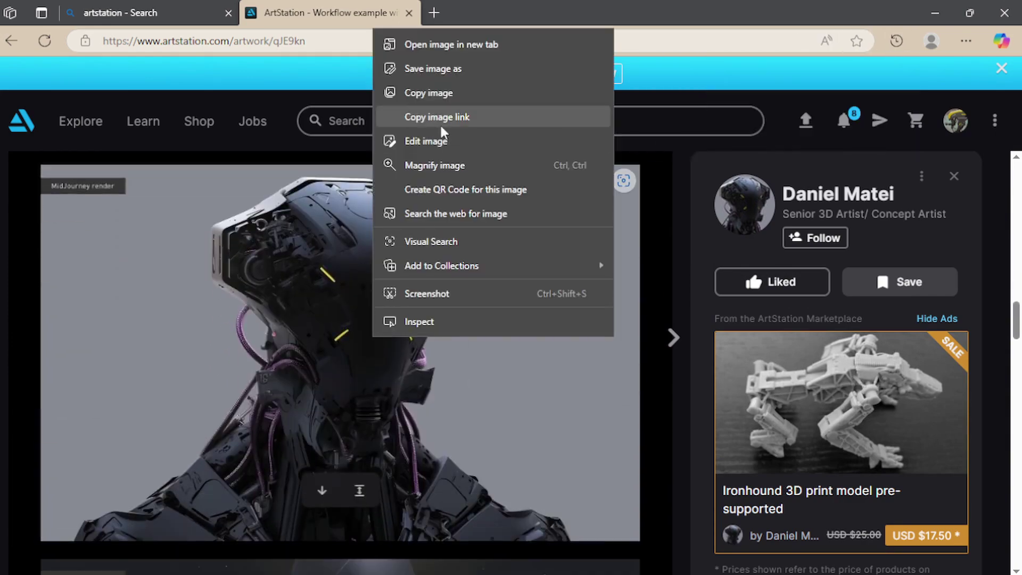
{"action": "left_click", "coordinate": [430, 73]}
Step: Look through the remaining workflow images down to the ZBrush screen grab and open its image options
{"action": "scroll", "coordinate": [372, 338], "scroll_direction": "down", "scroll_amount": 15}
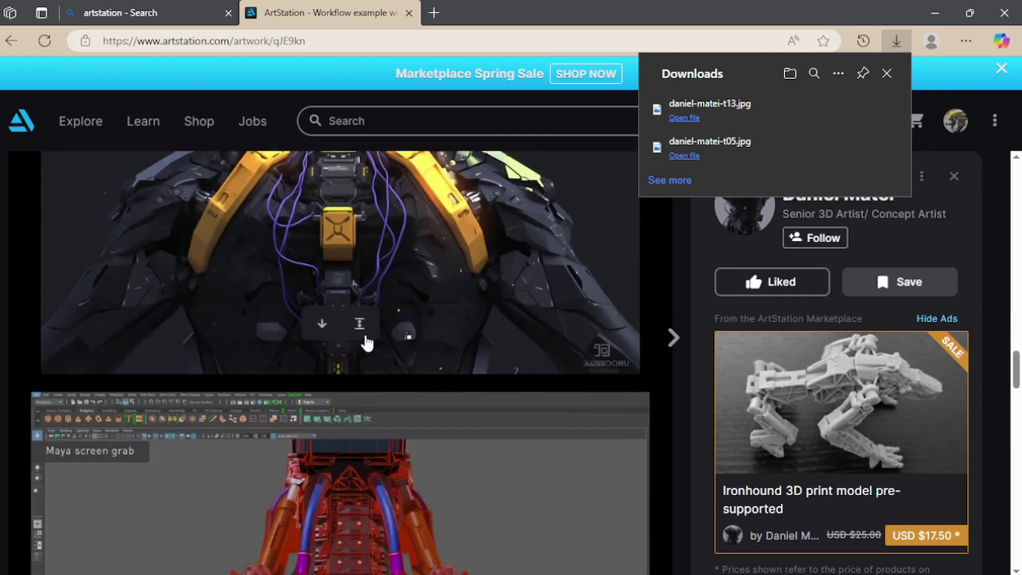
{"action": "scroll", "coordinate": [367, 342], "scroll_direction": "down", "scroll_amount": 10}
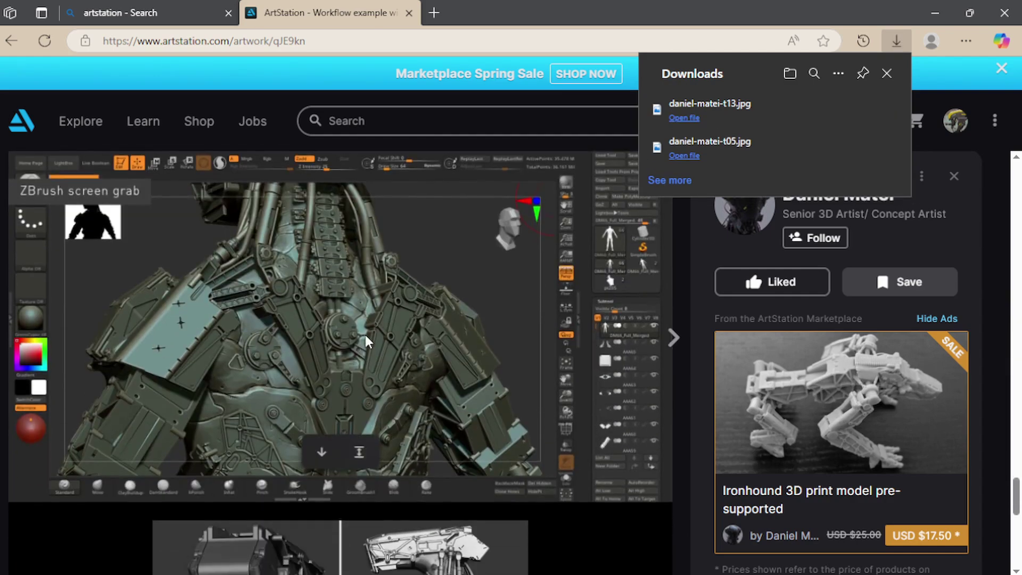
{"action": "right_click", "coordinate": [367, 337]}
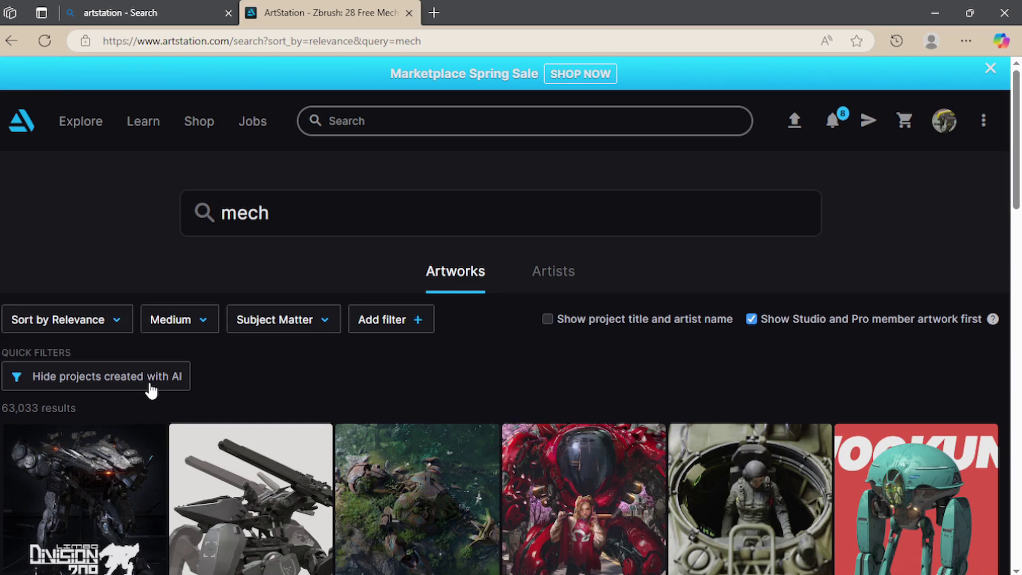
Step: Open the red mech artwork with the girl in front from the "mech" search results
{"action": "scroll", "coordinate": [151, 390], "scroll_direction": "down", "scroll_amount": 3}
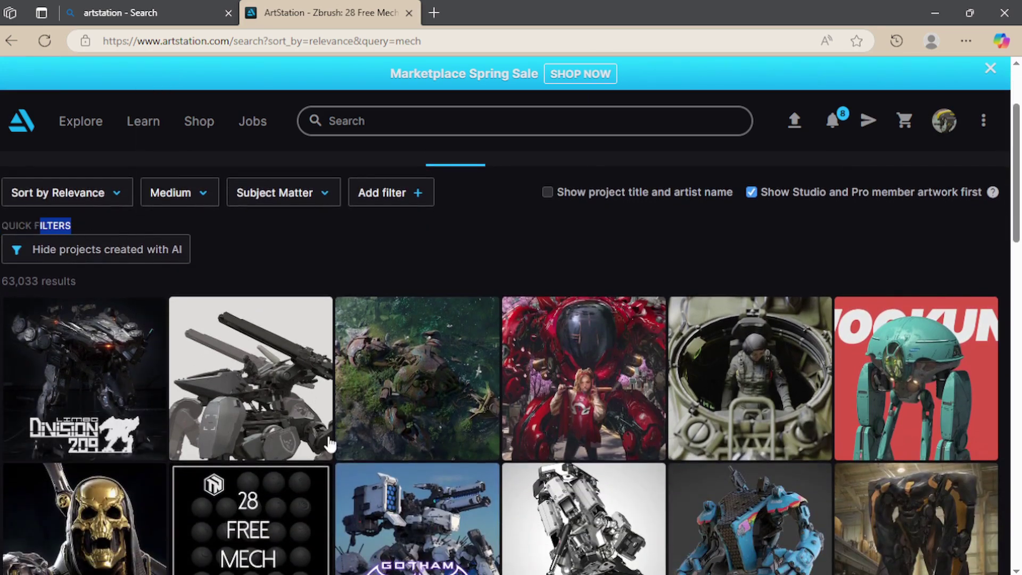
{"action": "scroll", "coordinate": [330, 444], "scroll_direction": "down", "scroll_amount": 1}
{"action": "left_click", "coordinate": [590, 360]}
Step: Examine all images of the Blossom City Mech Combat League project for mech design references
{"action": "scroll", "coordinate": [746, 461], "scroll_direction": "down", "scroll_amount": 6}
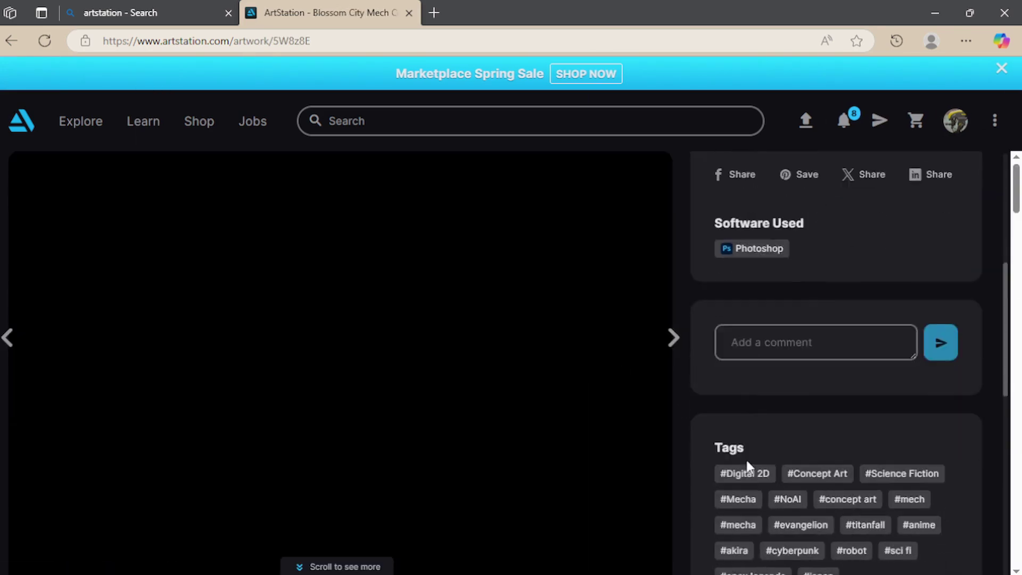
{"action": "scroll", "coordinate": [746, 458], "scroll_direction": "up", "scroll_amount": 3}
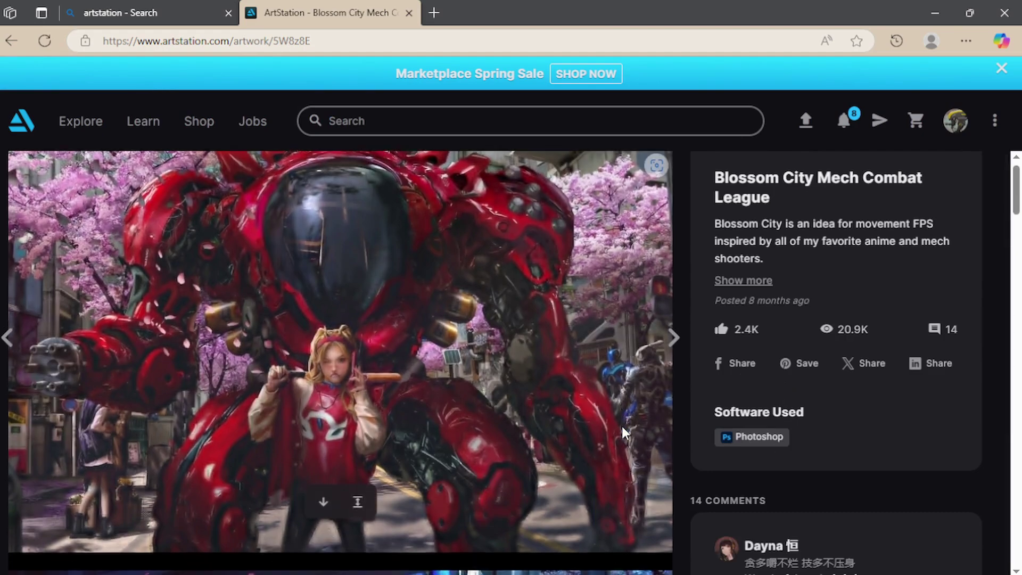
{"action": "scroll", "coordinate": [655, 419], "scroll_direction": "down", "scroll_amount": 15}
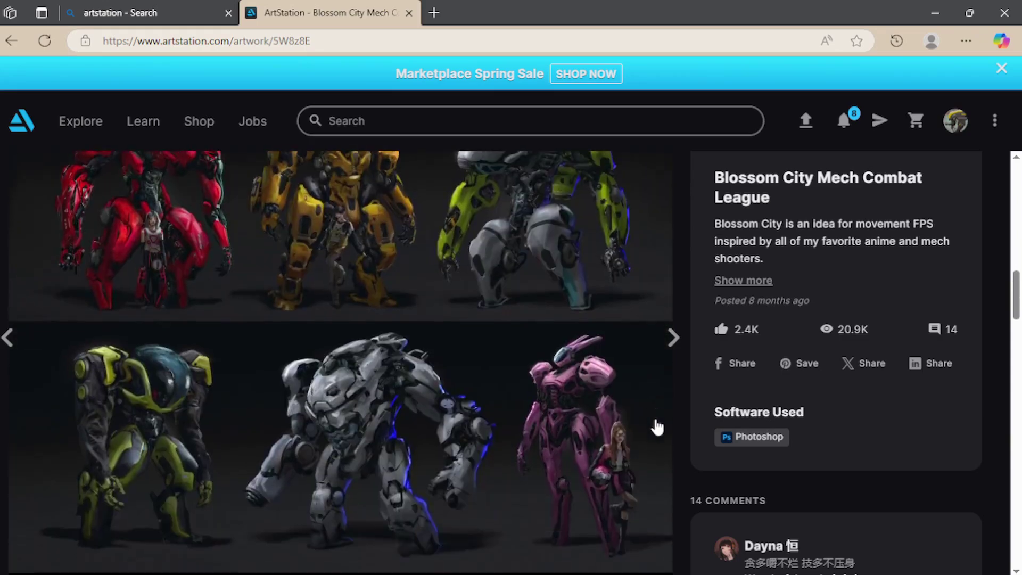
{"action": "scroll", "coordinate": [657, 426], "scroll_direction": "down", "scroll_amount": 15}
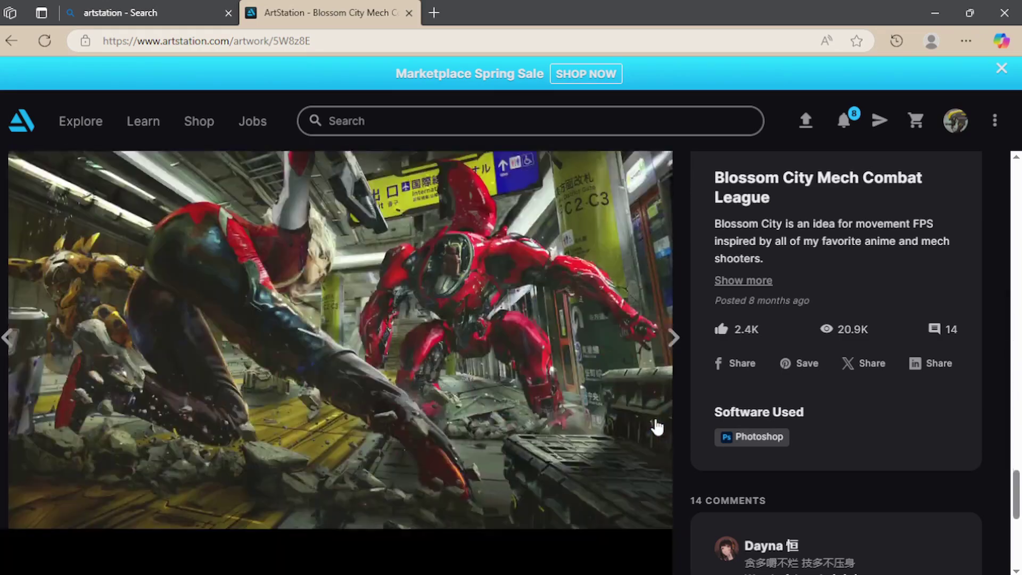
{"action": "scroll", "coordinate": [655, 424], "scroll_direction": "down", "scroll_amount": 5}
{"action": "scroll", "coordinate": [858, 440], "scroll_direction": "down", "scroll_amount": 3}
{"action": "scroll", "coordinate": [787, 262], "scroll_direction": "up", "scroll_amount": 1}
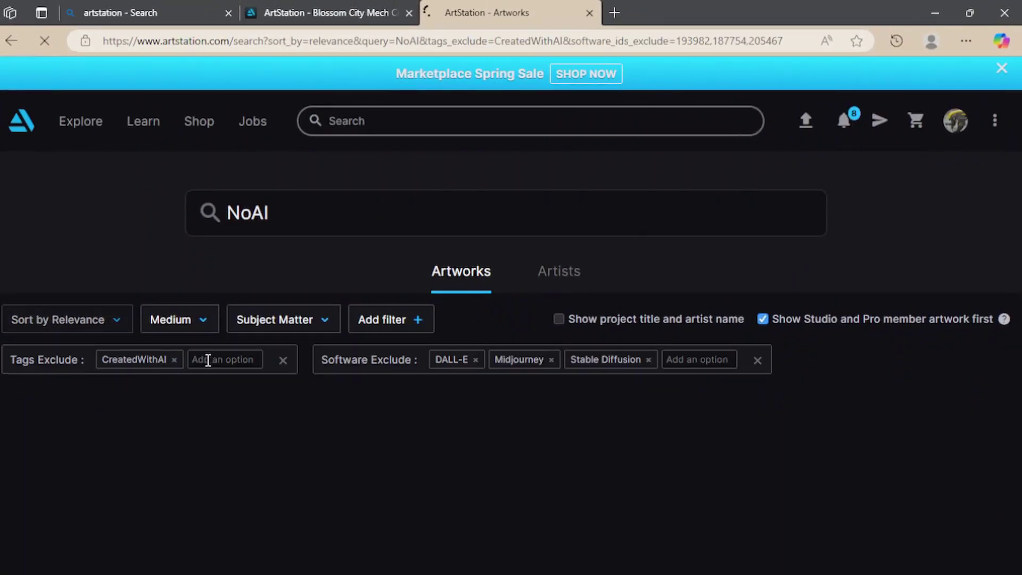
Step: Remove DALL-E, Stable Diffusion and Midjourney from the Software Exclude filter of the NoAI search
{"action": "left_click", "coordinate": [478, 362]}
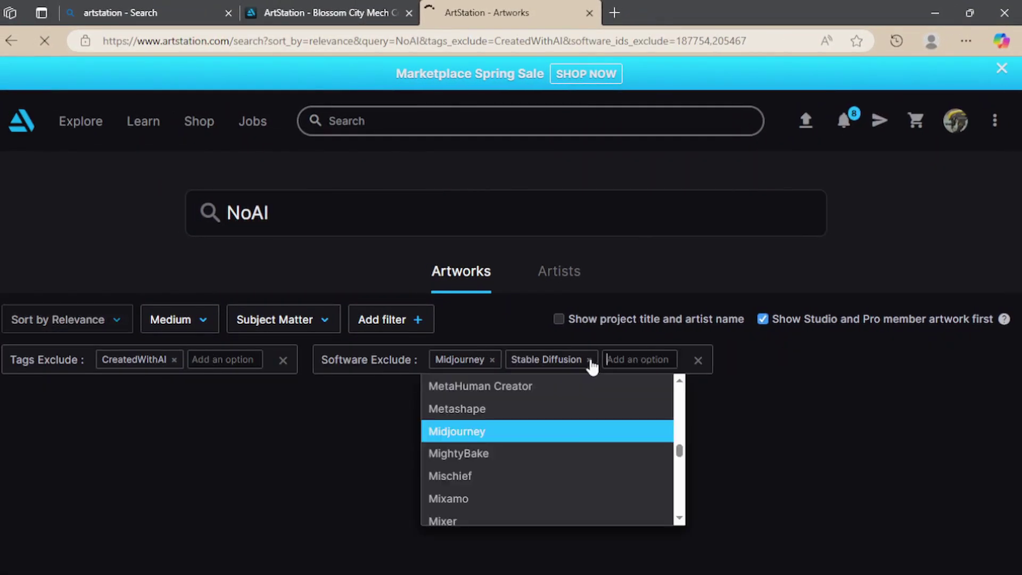
{"action": "left_click", "coordinate": [590, 361]}
{"action": "left_click", "coordinate": [487, 360]}
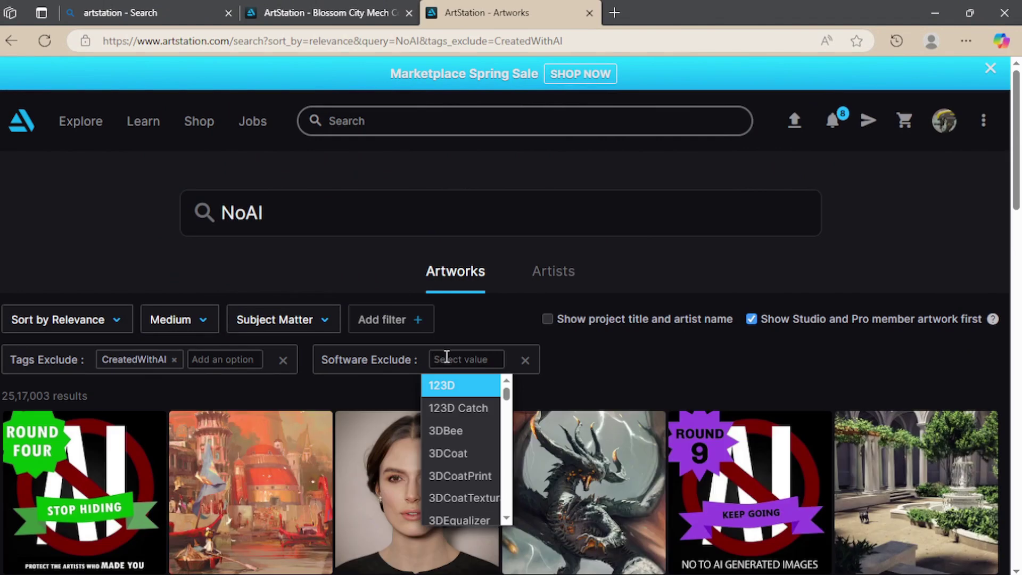
Step: Add Blender and Maya to the Software Exclude filter of the NoAI artwork search
{"action": "type", "text": "ble"}
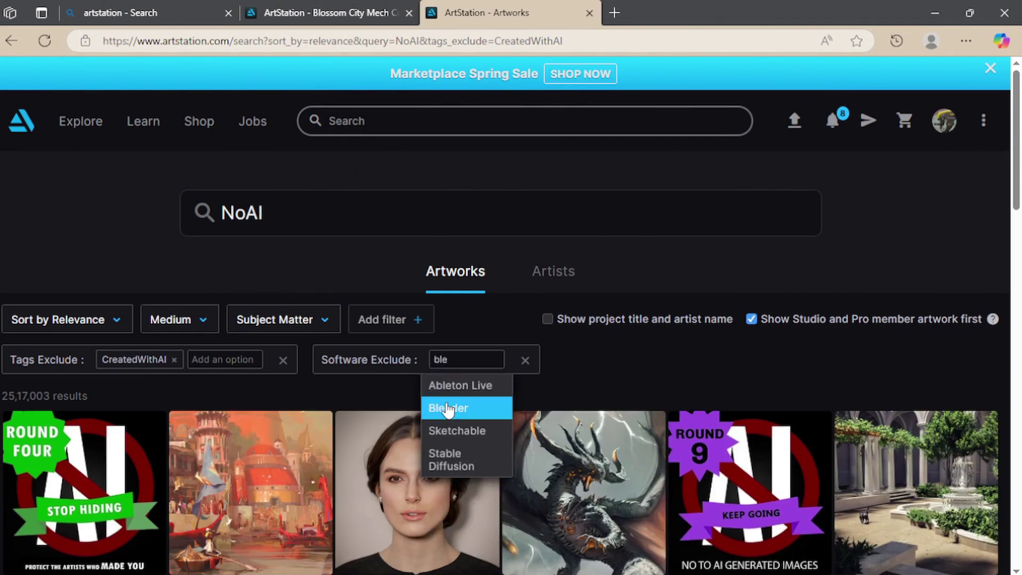
{"action": "left_click", "coordinate": [449, 409]}
{"action": "type", "text": "maya"}
{"action": "left_click", "coordinate": [505, 383]}
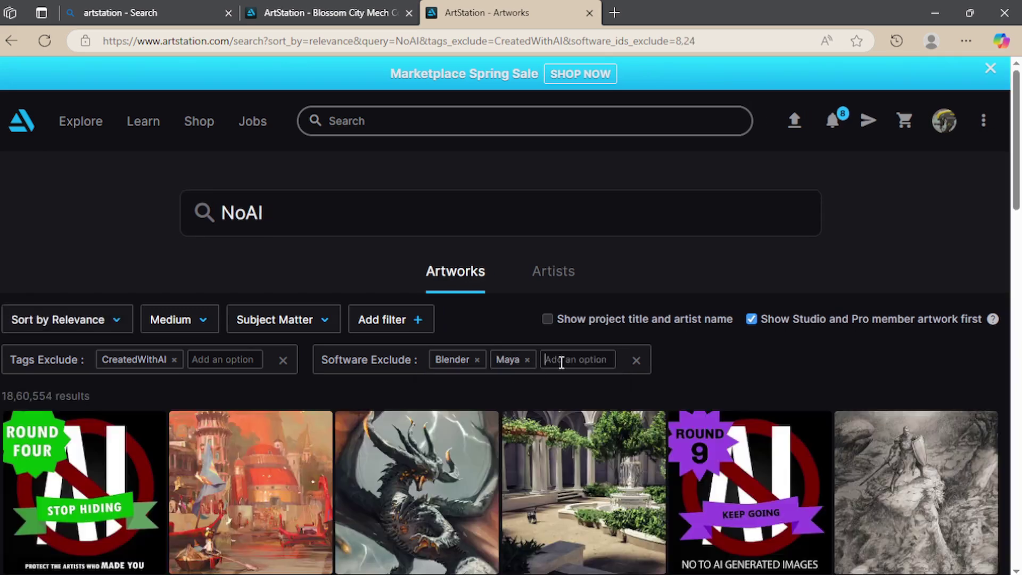
Step: Replace the NoAI query with "mech" and look through the resulting artworks
{"action": "triple_click", "coordinate": [382, 203]}
{"action": "type", "text": "mech"}
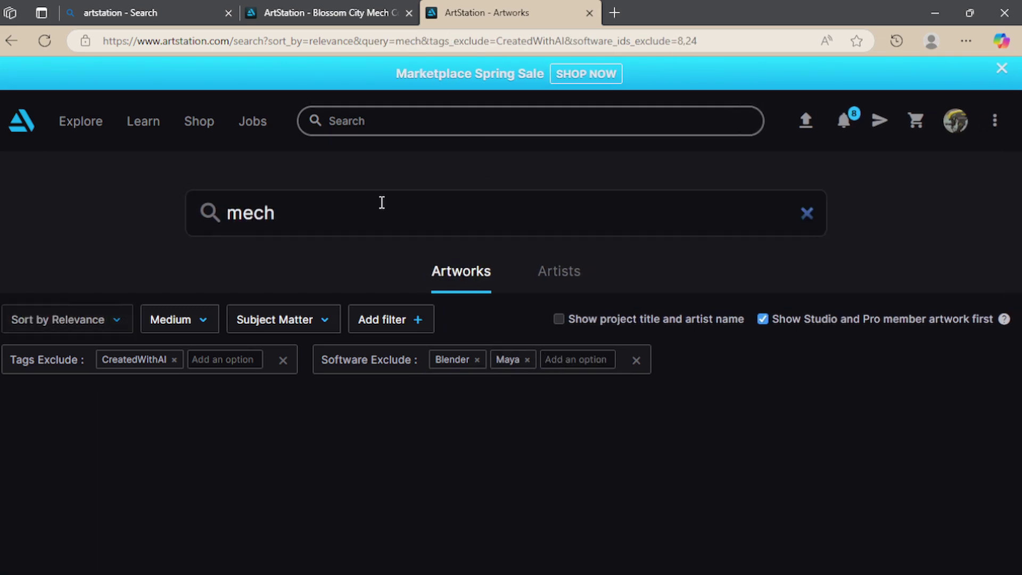
{"action": "scroll", "coordinate": [429, 420], "scroll_direction": "down", "scroll_amount": 2}
{"action": "scroll", "coordinate": [428, 421], "scroll_direction": "down", "scroll_amount": 2}
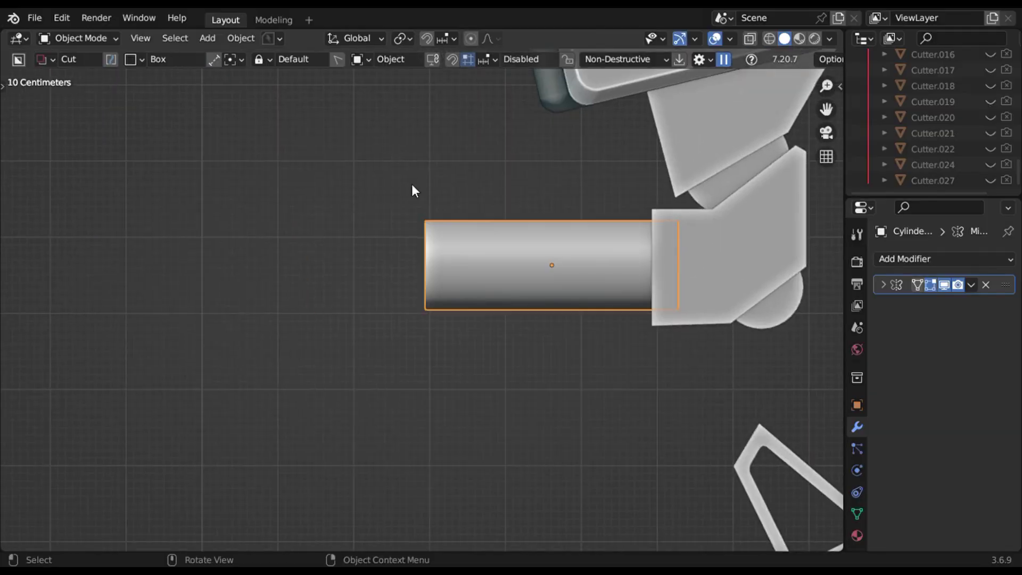
Step: Switch to Blender and slice the front end of the gun barrel cylinder with a thin box-shaped Slice
{"action": "left_click_drag", "start_coordinate": [400, 155], "coordinate": [434, 328]}
{"action": "key", "text": "x"}
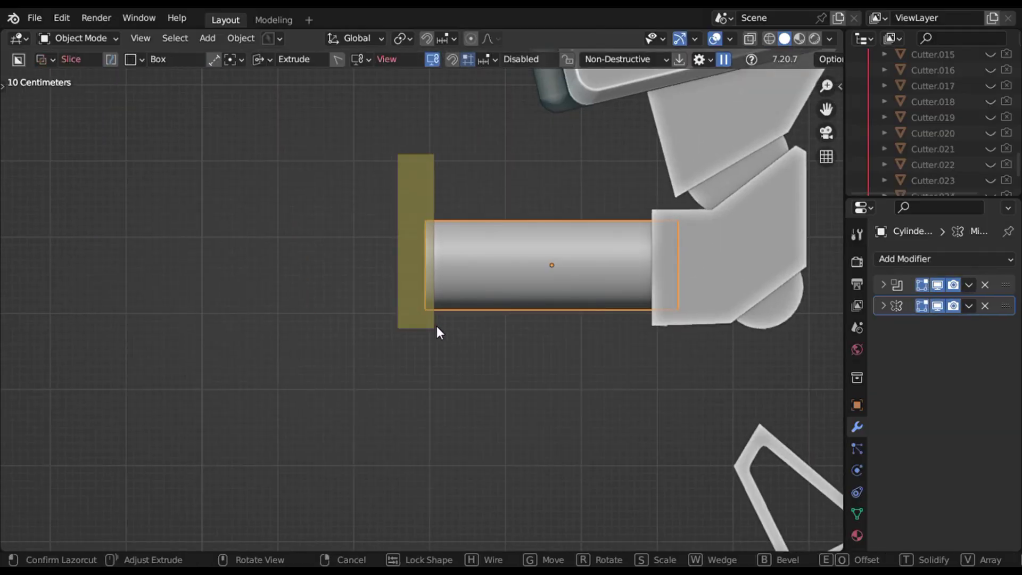
{"action": "left_click", "coordinate": [434, 328]}
Step: Draw a narrow box cut across the barrel near its front end and turn the cutter into an array
{"action": "left_click_drag", "start_coordinate": [454, 205], "coordinate": [462, 321]}
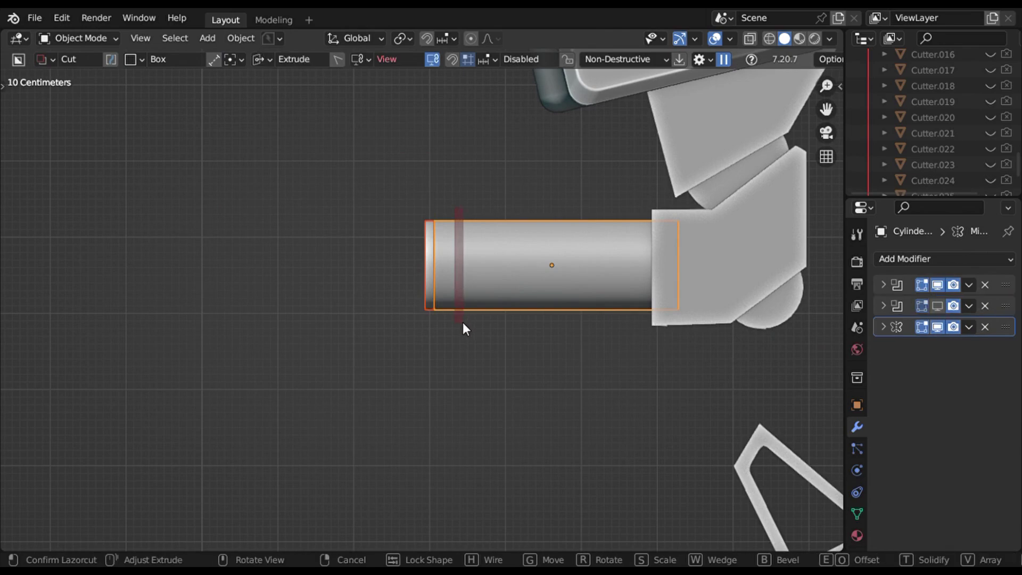
{"action": "key", "text": "v"}
{"action": "scroll", "coordinate": [470, 313], "scroll_direction": "down", "scroll_amount": 1}
{"action": "scroll", "coordinate": [471, 312], "scroll_direction": "up", "scroll_amount": 1}
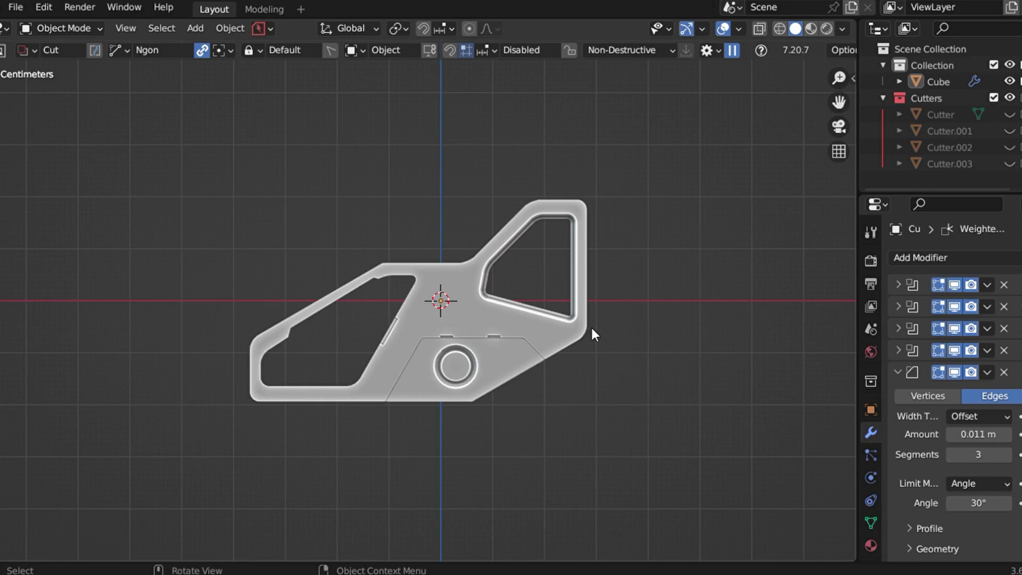
Step: Examine the beveled panel with its two cutouts and round recess from the front and both sides
{"action": "scroll", "coordinate": [430, 414], "scroll_direction": "up", "scroll_amount": 3}
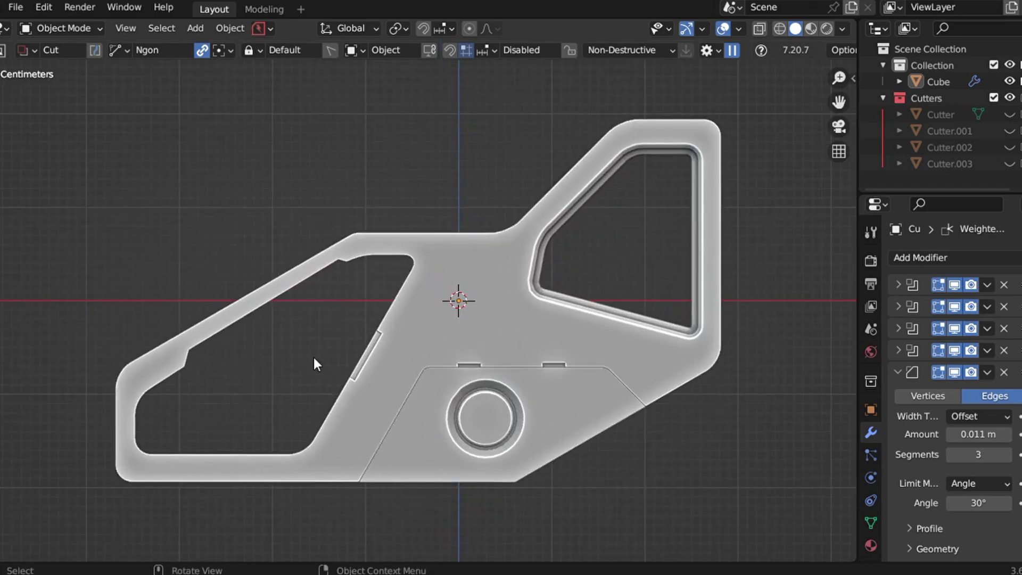
{"action": "scroll", "coordinate": [315, 357], "scroll_direction": "down", "scroll_amount": 1, "text": "shift"}
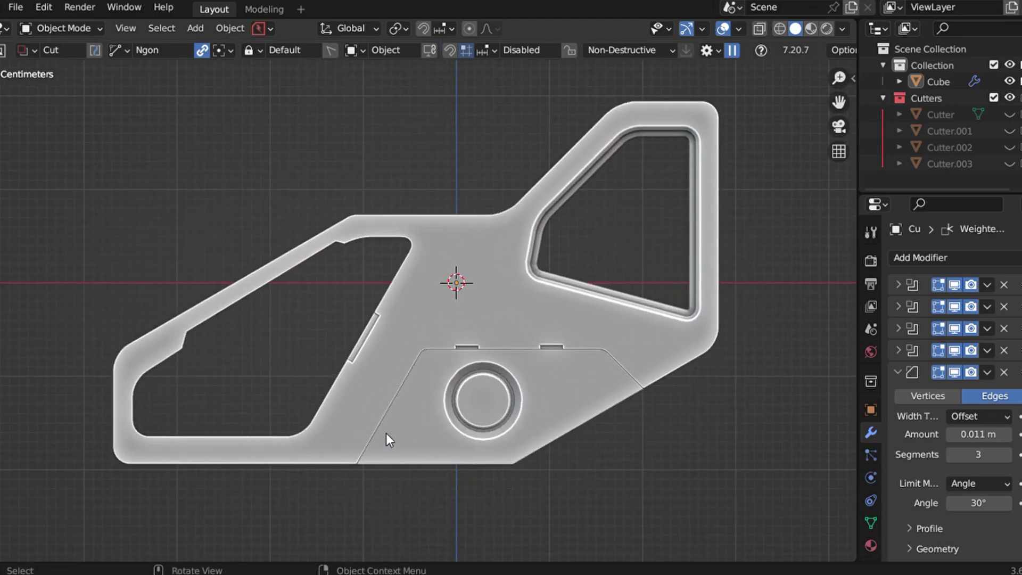
{"action": "key", "text": "KP_3"}
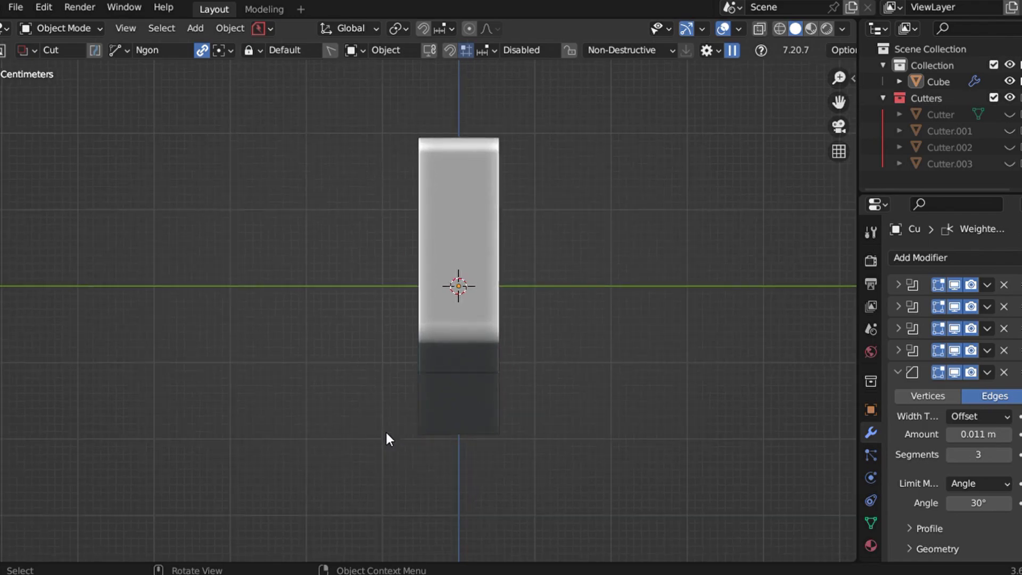
{"action": "middle_click_drag", "start_coordinate": [424, 391], "coordinate": [423, 391]}
{"action": "key", "text": "ctrl+KP_3"}
{"action": "key", "text": "KP_1"}
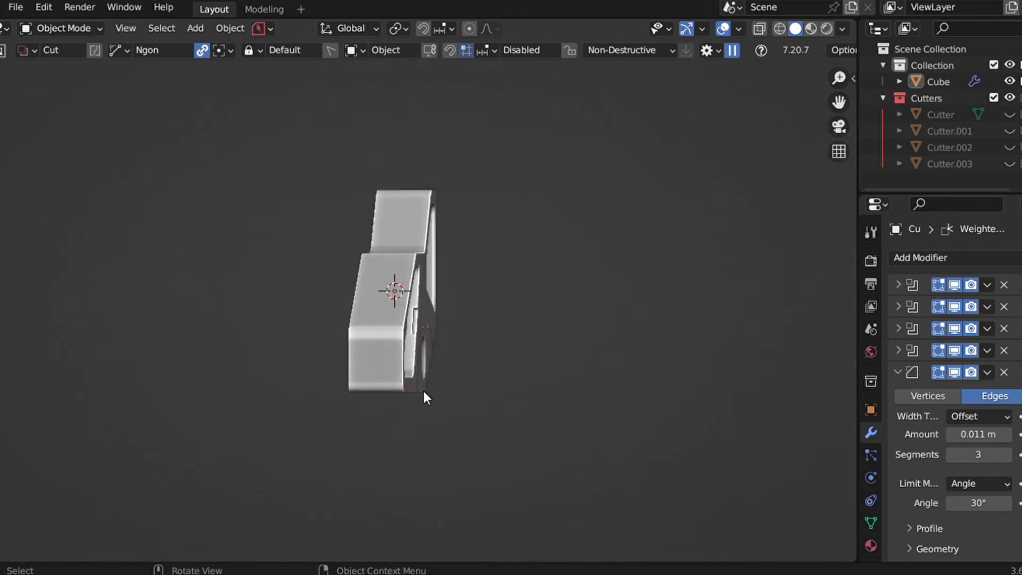
{"action": "key", "text": "ctrl+KP_3"}
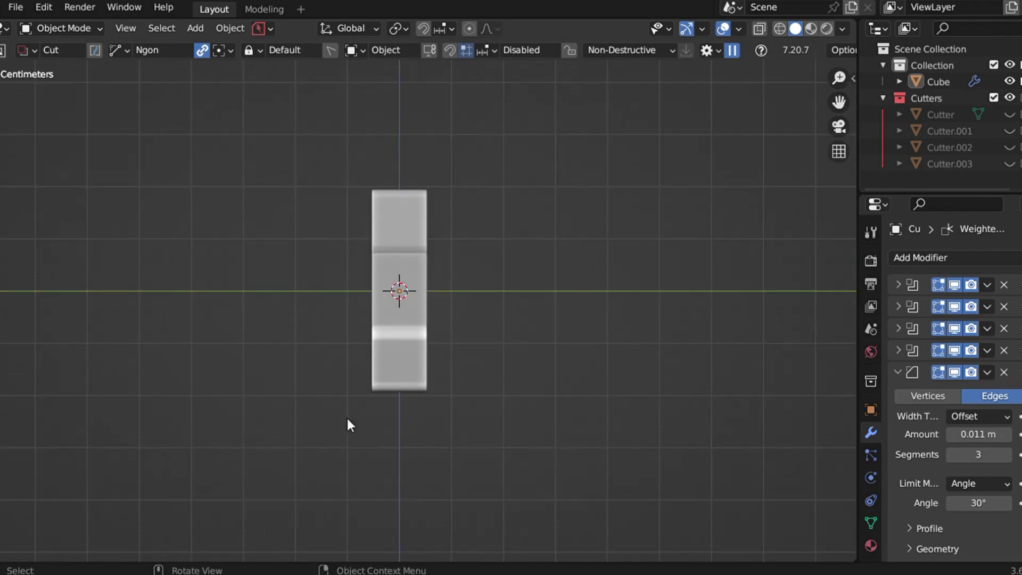
{"action": "key", "text": "n"}
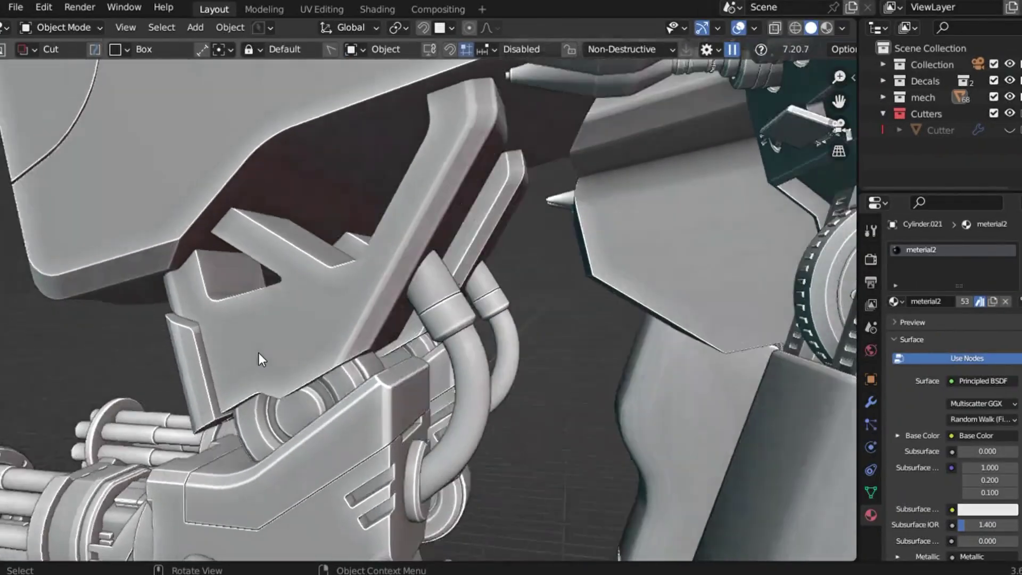
Step: Isolate the front armor plate above the Gatling gun with its small detail parts, inspect them, and return to the full mech
{"action": "middle_click_drag", "start_coordinate": [259, 353], "coordinate": [259, 353]}
{"action": "middle_click_drag", "start_coordinate": [259, 353], "coordinate": [327, 322], "text": "shift"}
{"action": "left_click", "coordinate": [327, 322]}
{"action": "left_click", "coordinate": [327, 323]}
{"action": "left_click", "coordinate": [331, 357], "text": "shift"}
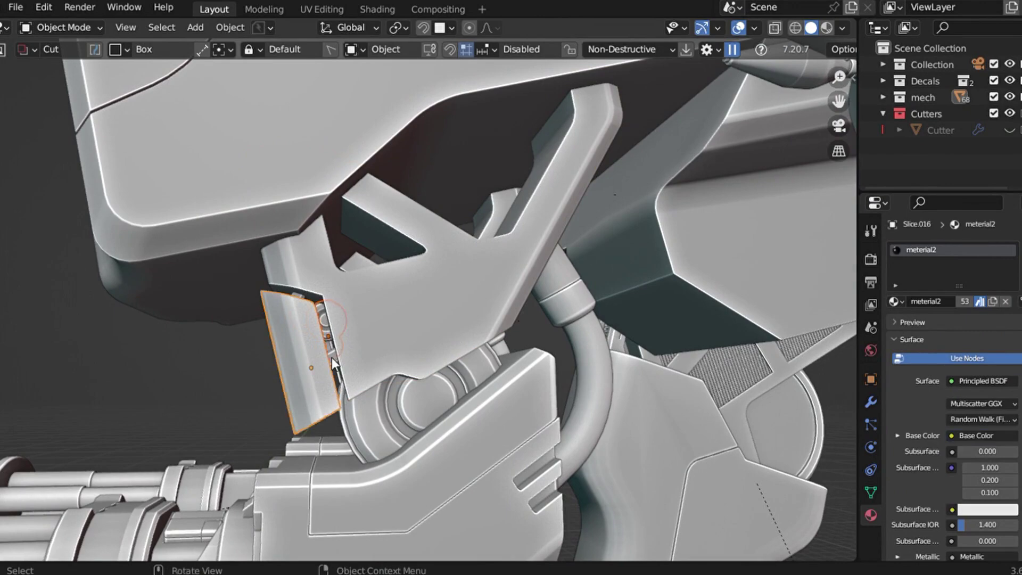
{"action": "left_click", "coordinate": [333, 360]}
{"action": "left_click", "coordinate": [334, 360], "text": "shift"}
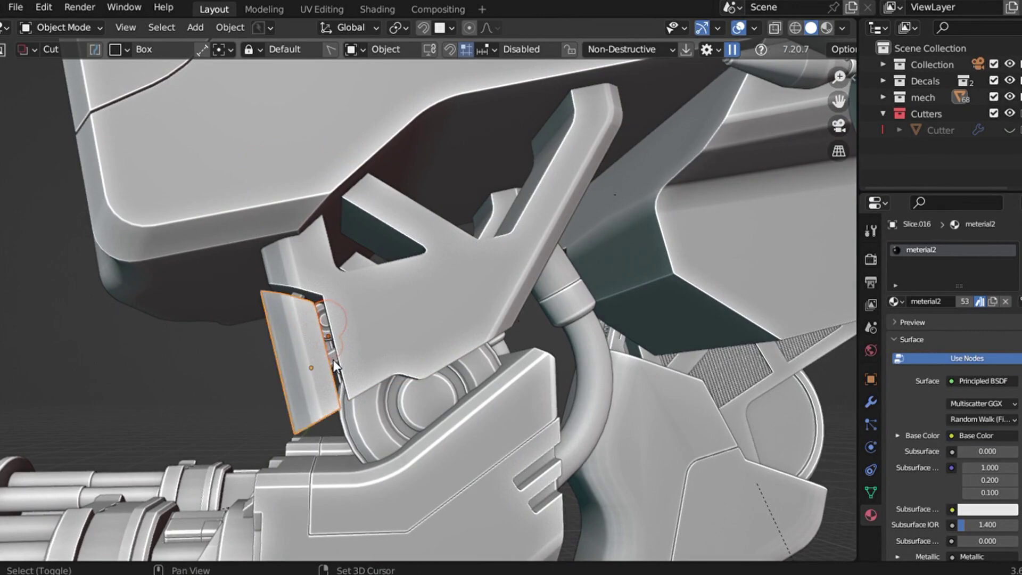
{"action": "key", "text": "KP_Divide"}
{"action": "middle_click_drag", "start_coordinate": [334, 360], "coordinate": [334, 360]}
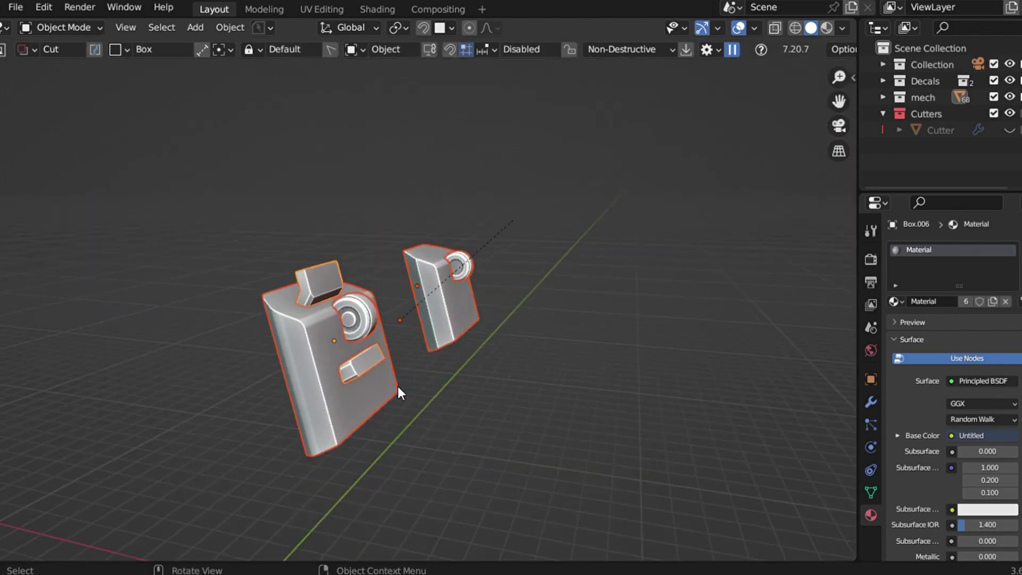
{"action": "left_click", "coordinate": [398, 386]}
{"action": "middle_click_drag", "start_coordinate": [398, 385], "coordinate": [398, 385]}
{"action": "key", "text": "KP_Divide"}
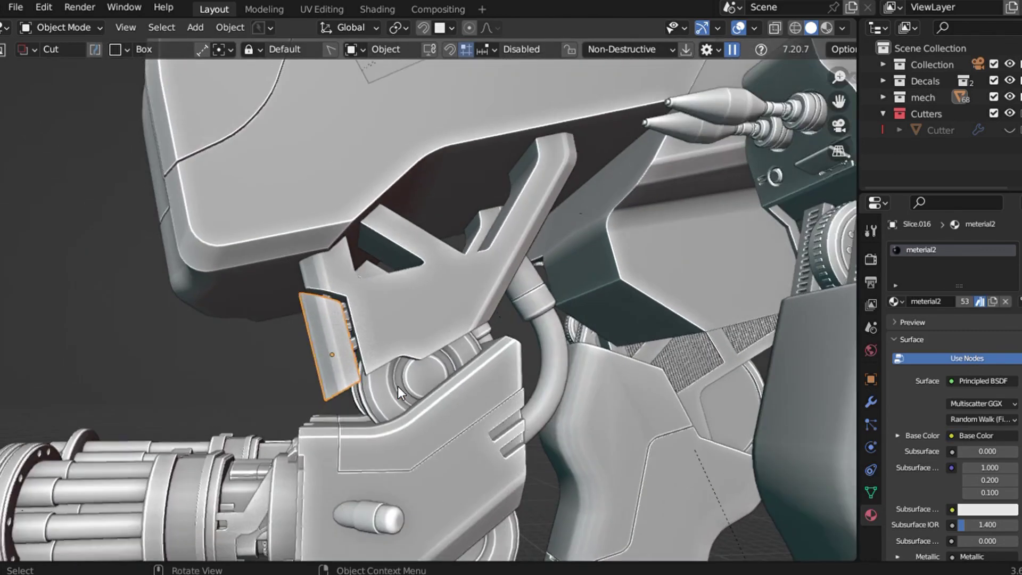
Step: Select the round ammo drums below the Gatling guns and isolate them for inspection
{"action": "scroll", "coordinate": [398, 385], "scroll_direction": "up", "scroll_amount": 3}
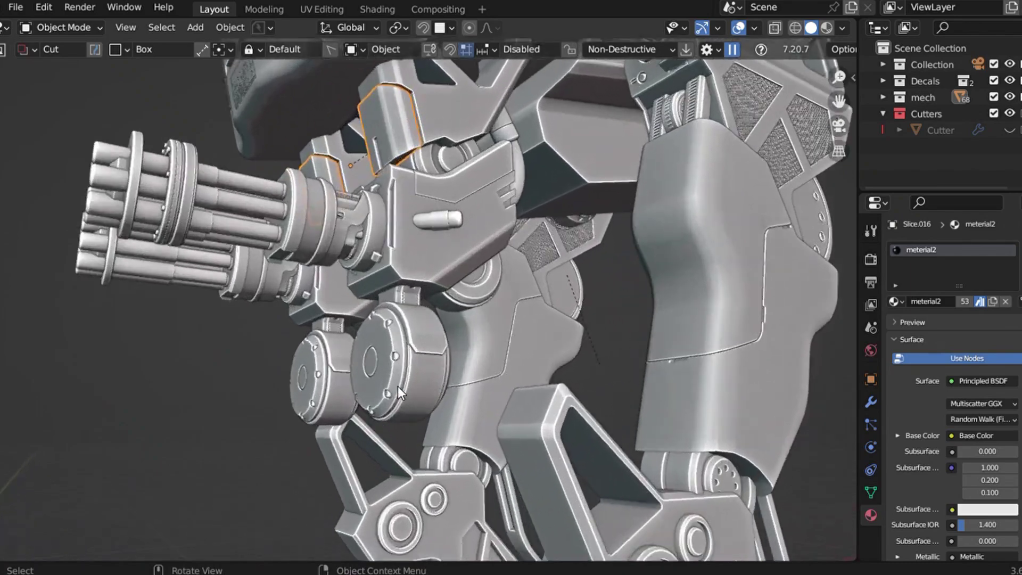
{"action": "middle_click_drag", "start_coordinate": [397, 385], "coordinate": [398, 385]}
{"action": "left_click", "coordinate": [398, 386]}
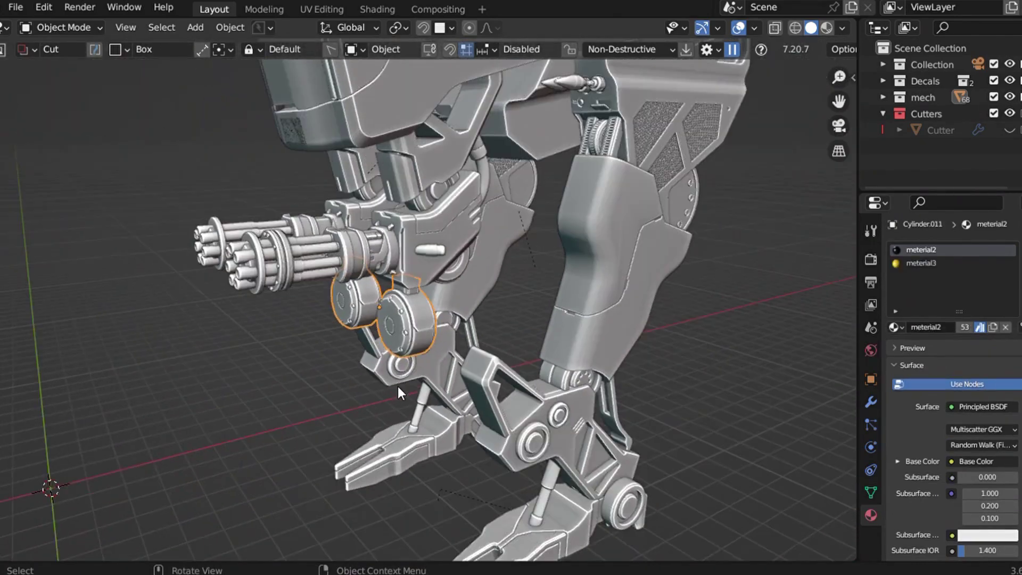
{"action": "mouse_move", "coordinate": [398, 387]}
{"action": "middle_mouse_down"}
{"action": "mouse_move", "coordinate": [346, 387]}
{"action": "mouse_move", "coordinate": [408, 388]}
{"action": "middle_mouse_up"}
{"action": "key", "text": "KP_Divide"}
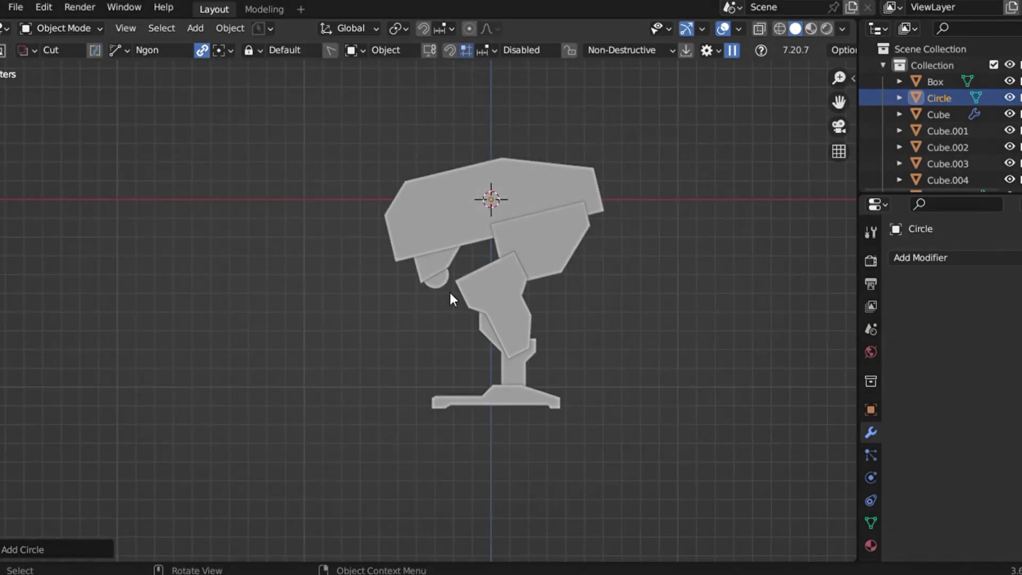
Step: Undo the added circle, add a cylinder instead and move it about -5.41 m in X and -5.47 m in Z
{"action": "scroll", "coordinate": [450, 293], "scroll_direction": "up", "scroll_amount": 2}
{"action": "key", "text": "ctrl+z"}
{"action": "key", "text": "shift+a"}
{"action": "mouse_move", "coordinate": [450, 246]}
{"action": "left_click", "coordinate": [513, 344]}
{"action": "left_click", "coordinate": [9, 552]}
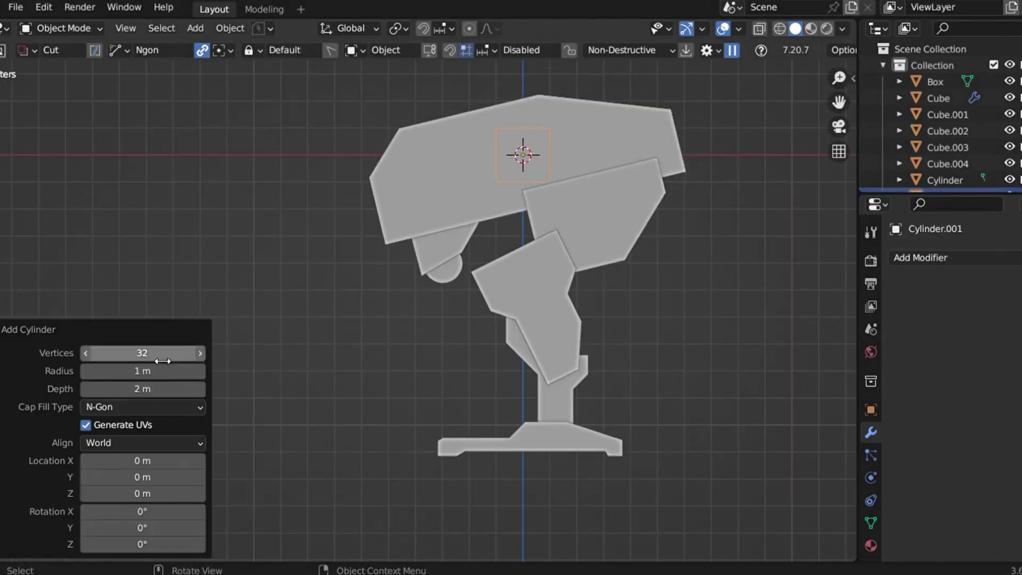
{"action": "key", "text": "g"}
{"action": "left_click", "coordinate": [363, 426]}
{"action": "scroll", "coordinate": [406, 395], "scroll_direction": "up", "scroll_amount": 4}
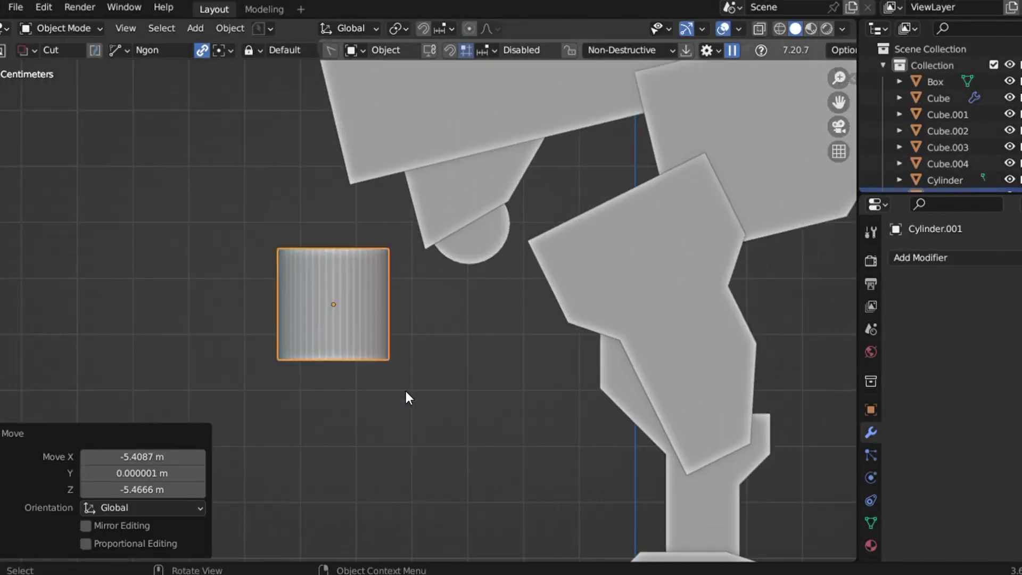
Step: Rotate the new cylinder 90° about Y and stretch it along X into a long gun barrel
{"action": "type", "text": "r90"}
{"action": "key", "text": "Return"}
{"action": "key", "text": "s"}
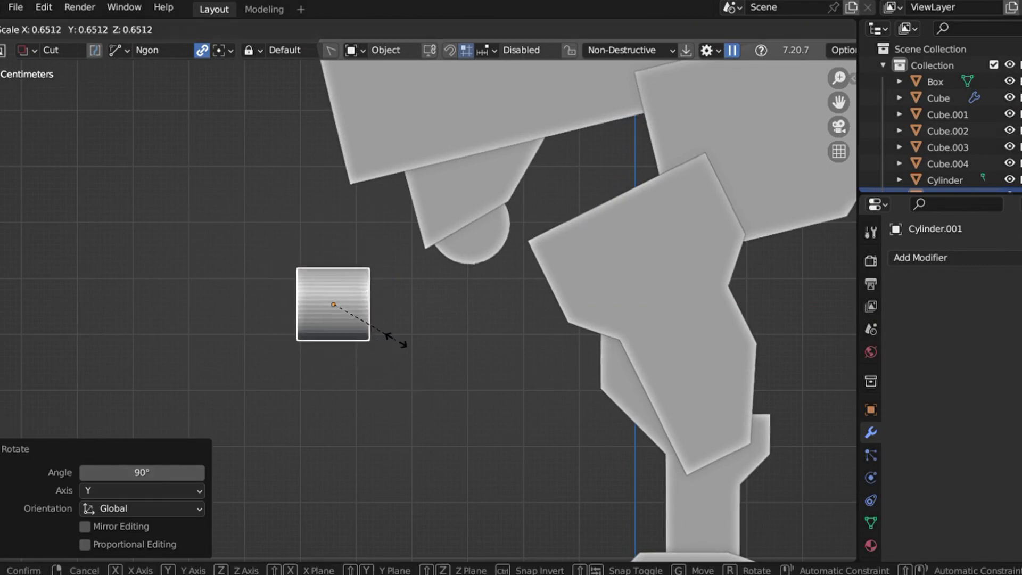
{"action": "key", "text": "x"}
{"action": "left_click", "coordinate": [528, 327]}
Step: Scale the barrel uniformly by about 0.942 and apply Shade Auto Smooth to it
{"action": "key", "text": "s"}
{"action": "left_click", "coordinate": [516, 325]}
{"action": "right_click", "coordinate": [353, 283]}
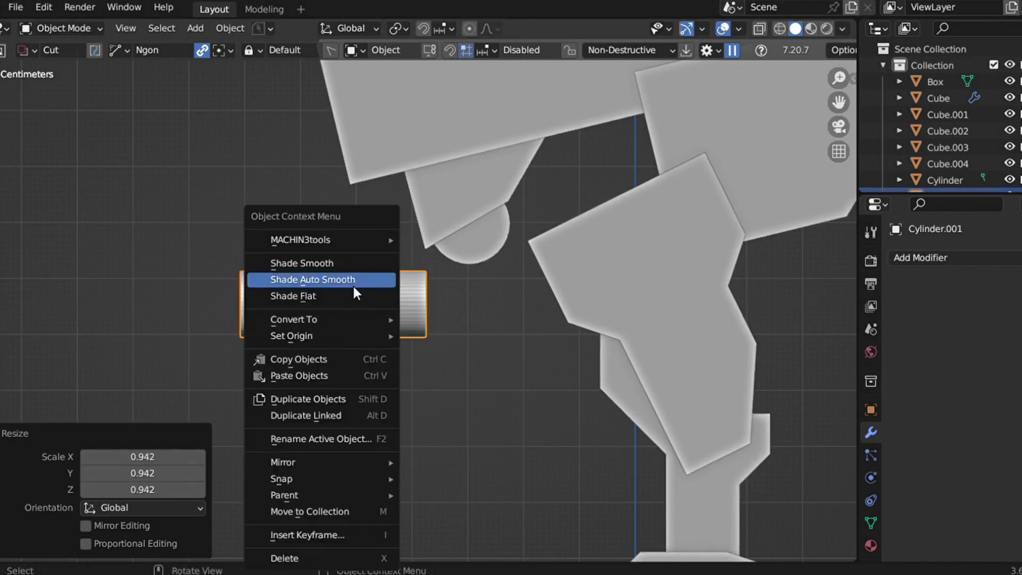
{"action": "left_click", "coordinate": [352, 280]}
Step: Draw an angular Ngon housing with BoxCutter's Make mode, joining the barrel's rear end to the round arm joint
{"action": "scroll", "coordinate": [429, 386], "scroll_direction": "up", "scroll_amount": 3}
{"action": "key", "text": "ctrl+d"}
{"action": "left_click", "coordinate": [442, 422]}
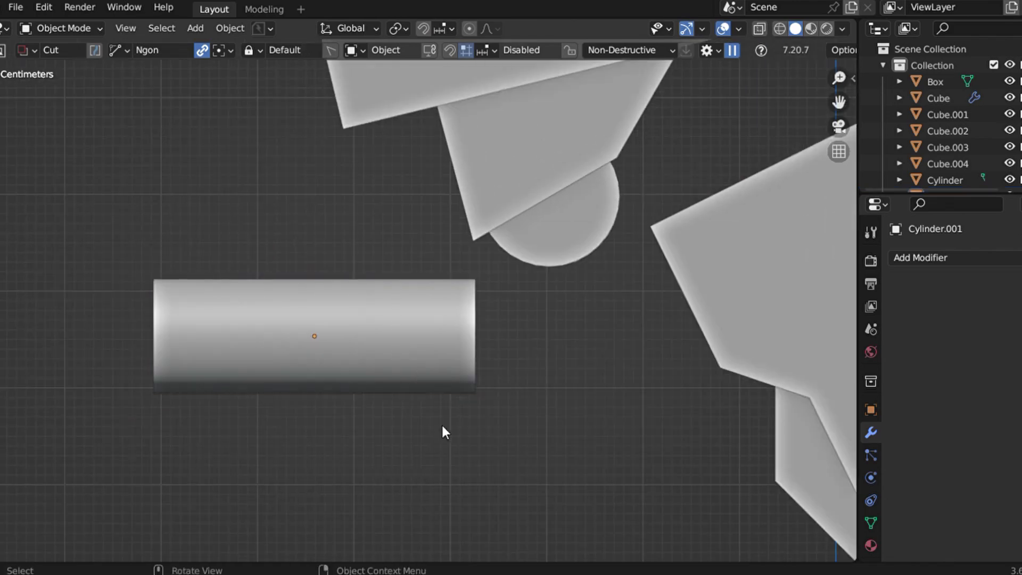
{"action": "left_click", "coordinate": [623, 192]}
{"action": "left_click", "coordinate": [637, 198]}
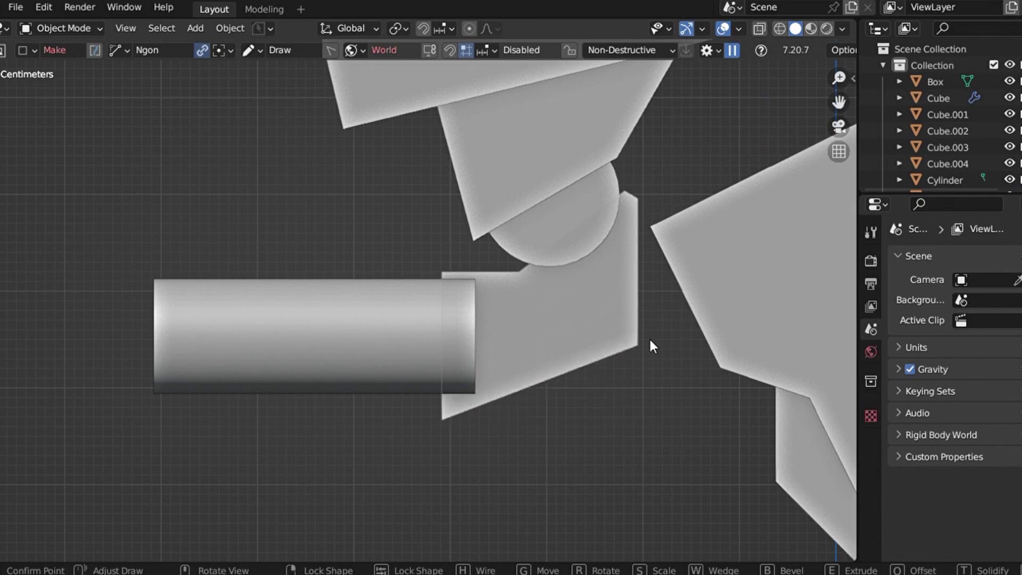
{"action": "left_click", "coordinate": [650, 342]}
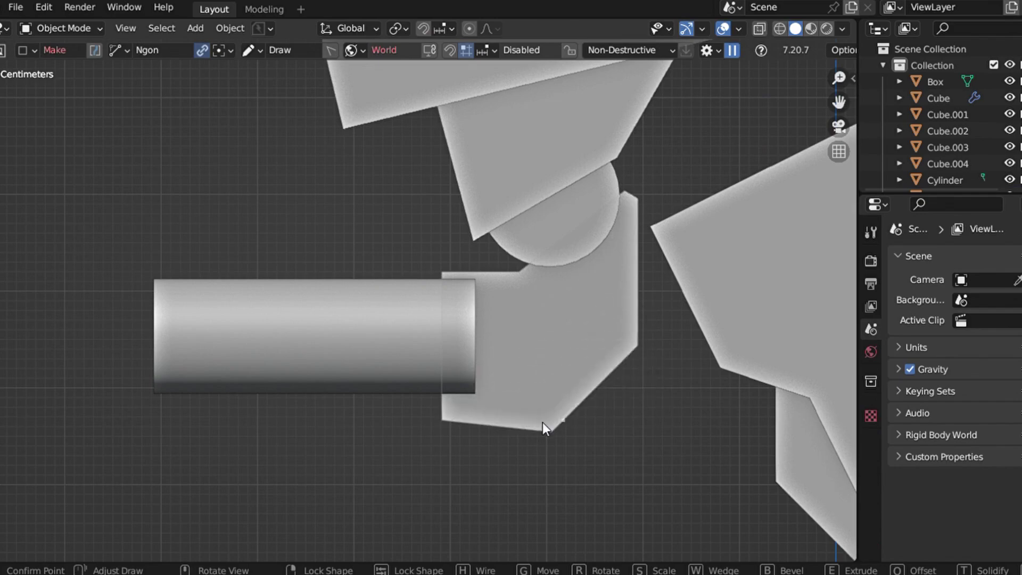
{"action": "key", "text": "space"}
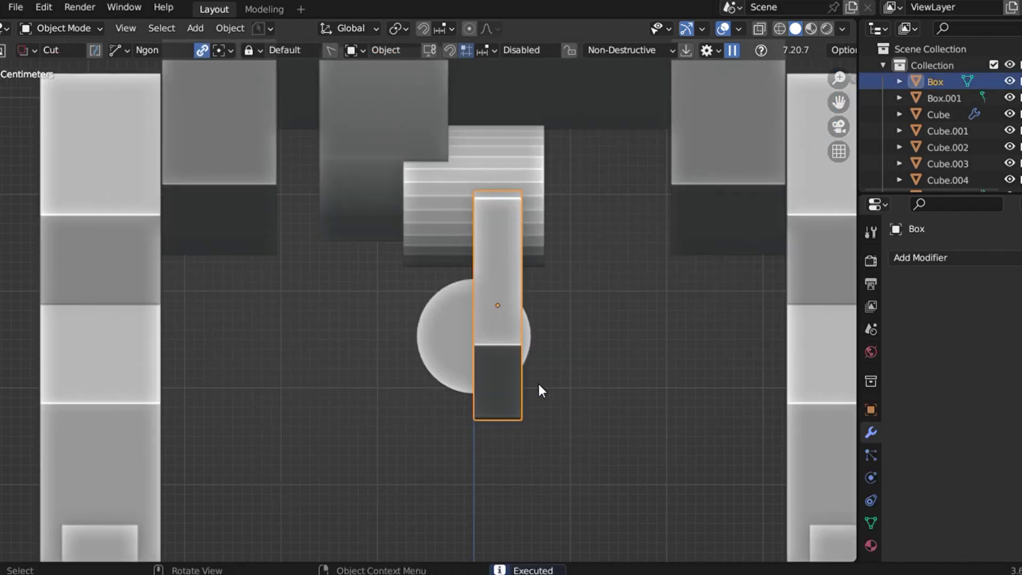
Step: Widen the gun housing along Y and move it about -0.24 m in Y and 0.10 m in Z
{"action": "key", "text": "s"}
{"action": "key", "text": "y"}
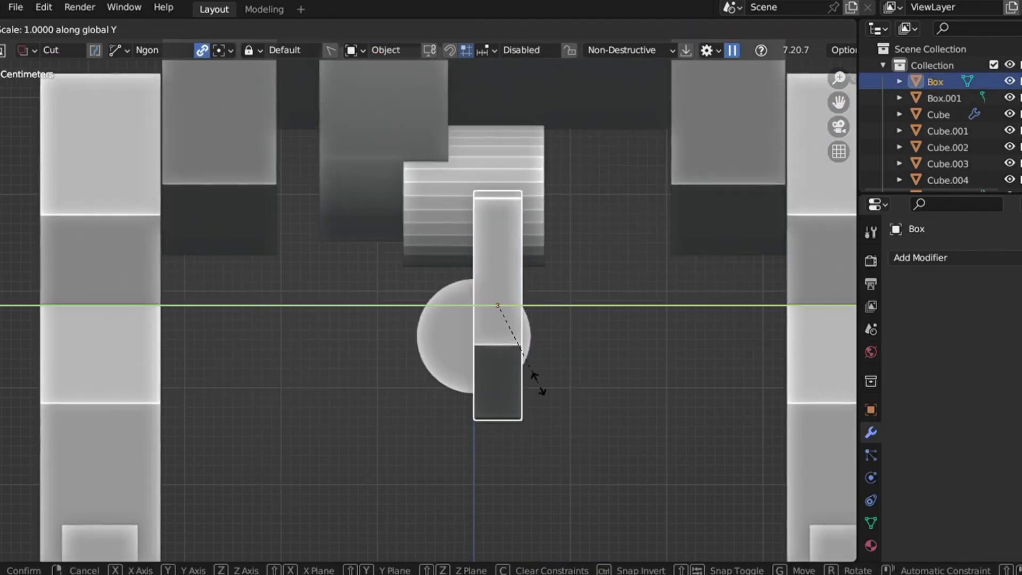
{"action": "left_click", "coordinate": [683, 373]}
{"action": "key", "text": "g"}
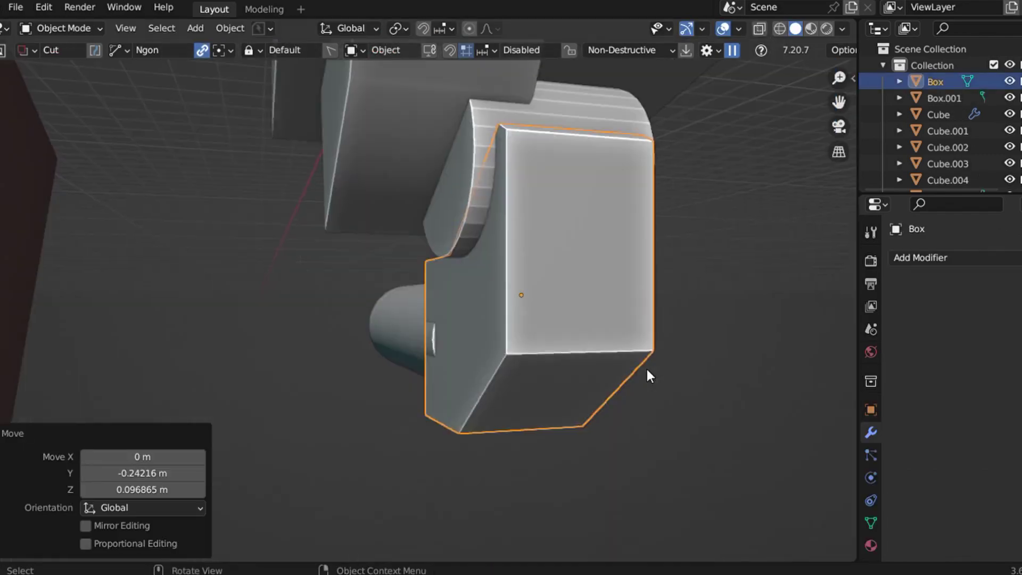
{"action": "left_click", "coordinate": [568, 406]}
{"action": "left_click", "coordinate": [575, 378]}
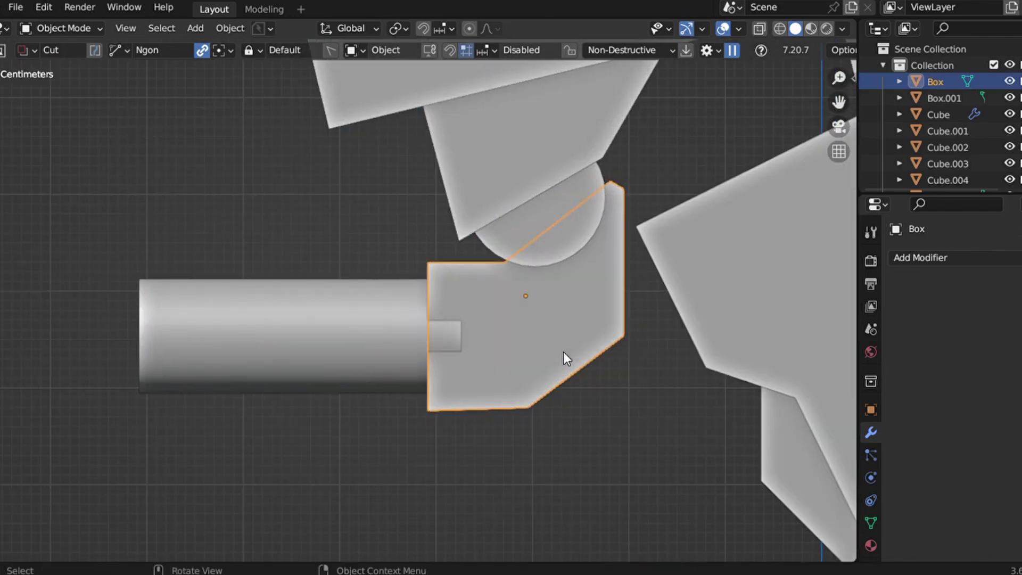
Step: Move the gun housing about -0.09 m in X and 0.07 m in Z, and scale it again along Y
{"action": "key", "text": "g"}
{"action": "left_click", "coordinate": [555, 345]}
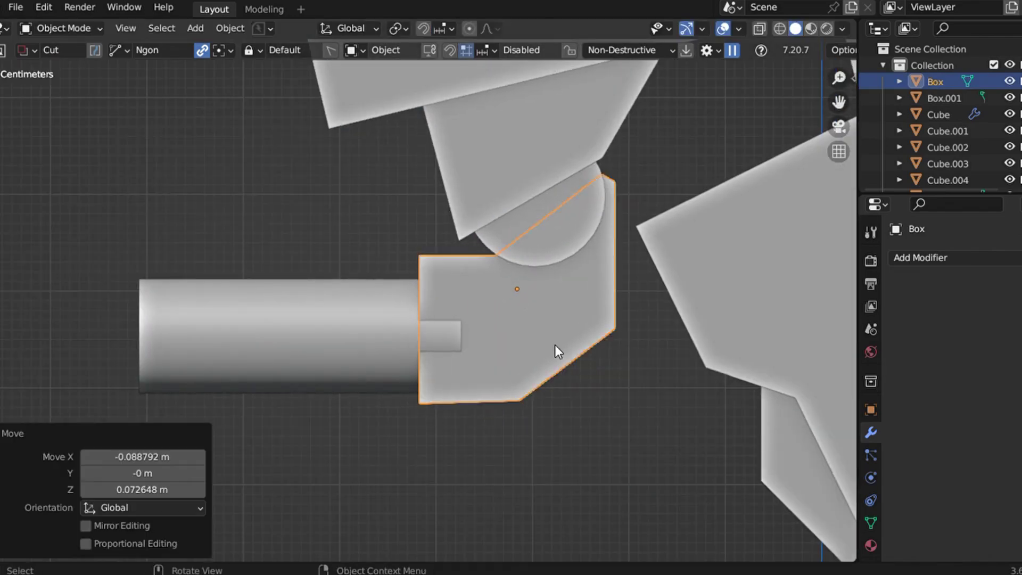
{"action": "key", "text": "KP_3"}
{"action": "key", "text": "s"}
{"action": "key", "text": "y"}
{"action": "left_click", "coordinate": [637, 339]}
{"action": "left_click", "coordinate": [450, 145]}
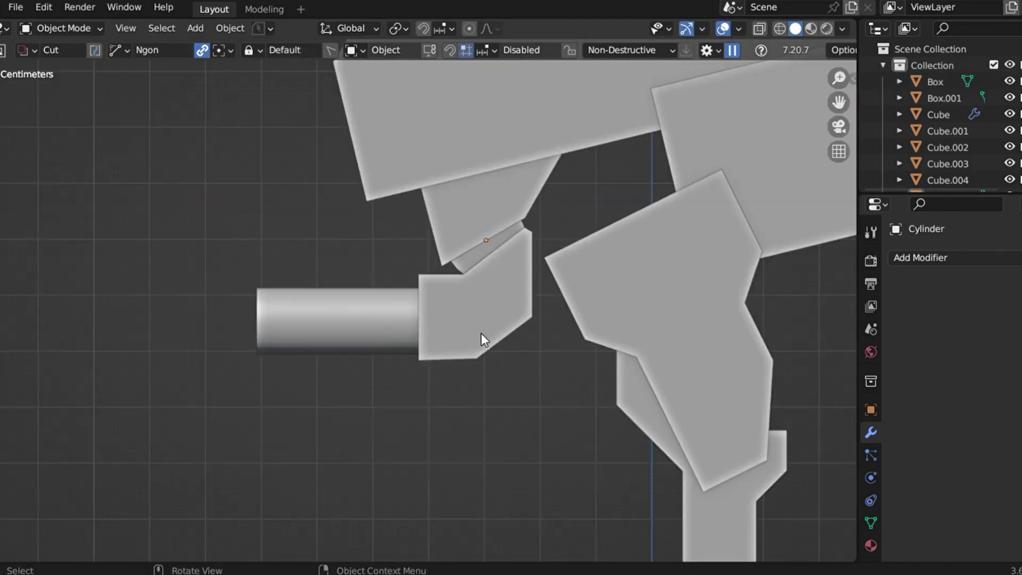
Step: Shift the gun housing slightly along X and reposition the barrel cylinder against its front face
{"action": "left_click", "coordinate": [456, 326]}
{"action": "key", "text": "g"}
{"action": "key", "text": "y"}
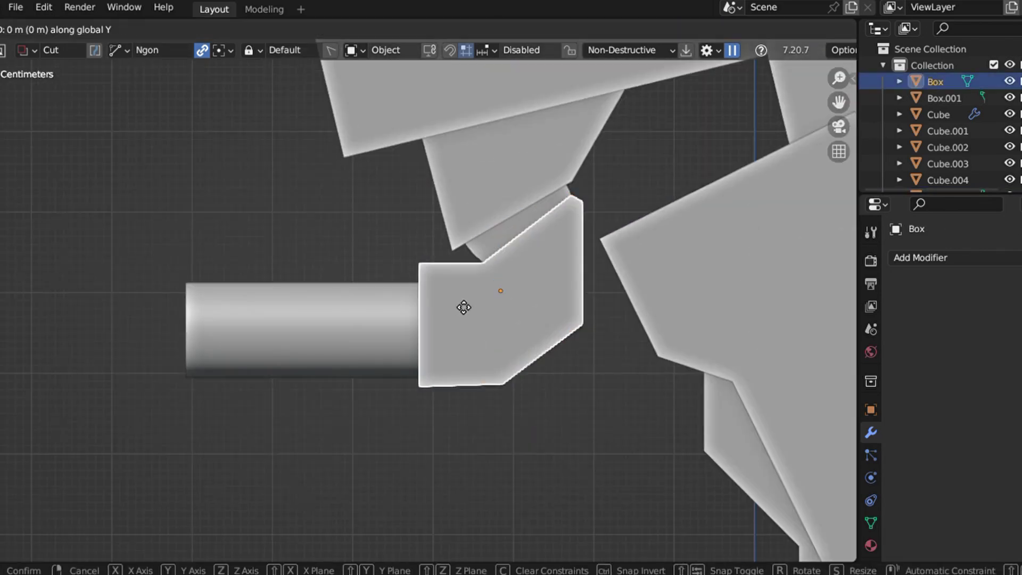
{"action": "key", "text": "x"}
{"action": "left_click", "coordinate": [470, 306]}
{"action": "left_click", "coordinate": [356, 335]}
{"action": "key", "text": "g"}
{"action": "left_click", "coordinate": [363, 324]}
{"action": "scroll", "coordinate": [320, 414], "scroll_direction": "down", "scroll_amount": 8}
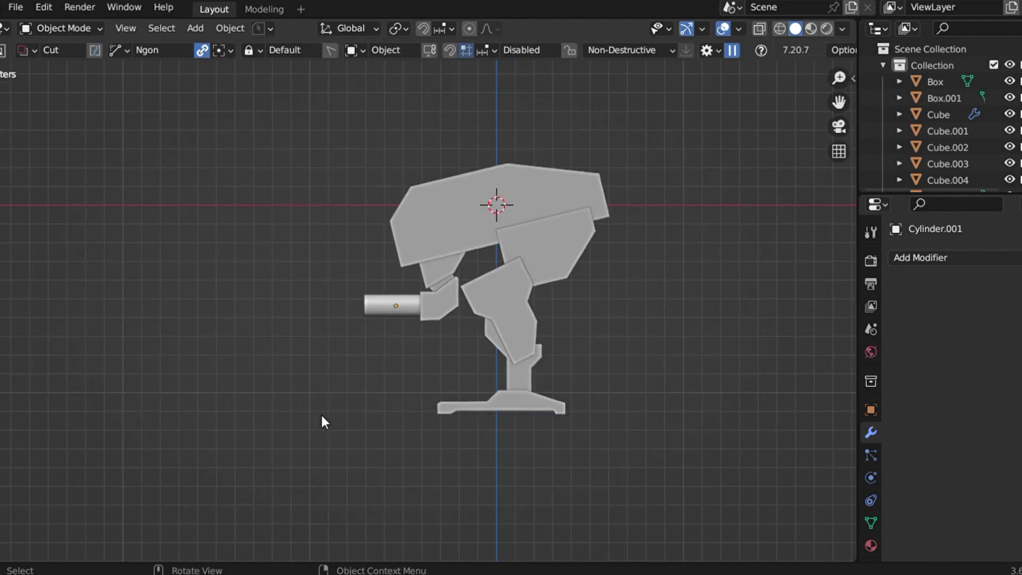
Step: Check the alignment of the barrel, gun housing, bracket and round arm joint in perspective and from the front
{"action": "middle_click_drag", "start_coordinate": [321, 413], "coordinate": [401, 417]}
{"action": "scroll", "coordinate": [401, 416], "scroll_direction": "up", "scroll_amount": 3}
{"action": "left_click", "coordinate": [314, 320]}
{"action": "left_click", "coordinate": [372, 307], "text": "shift"}
{"action": "left_click", "coordinate": [388, 238], "text": "shift"}
{"action": "left_click", "coordinate": [371, 277], "text": "shift"}
{"action": "scroll", "coordinate": [372, 276], "scroll_direction": "up", "scroll_amount": 2}
{"action": "left_click", "coordinate": [371, 274], "text": "shift"}
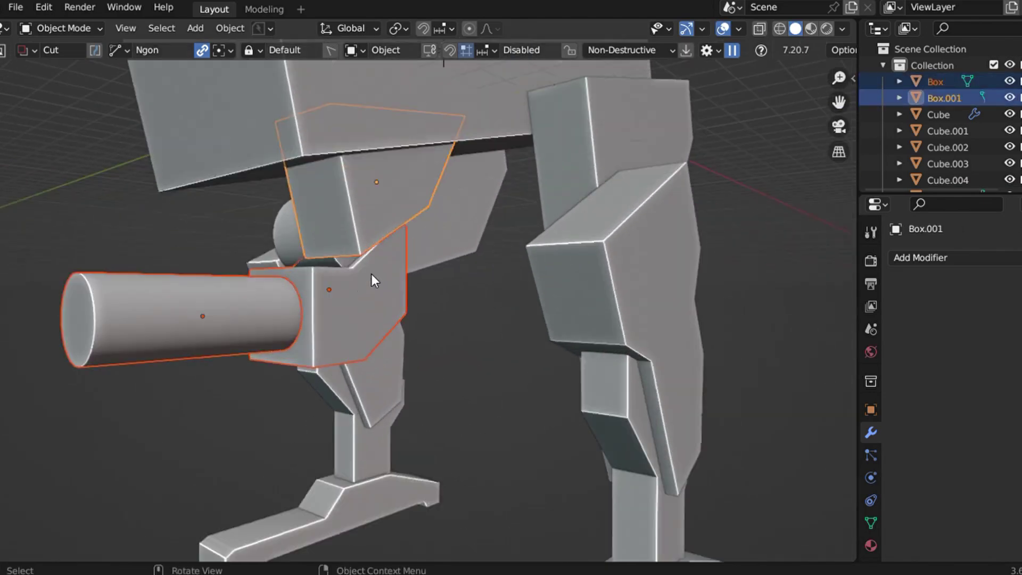
{"action": "left_click", "coordinate": [356, 263], "text": "shift"}
{"action": "middle_click_drag", "start_coordinate": [356, 264], "coordinate": [454, 216], "text": "alt"}
{"action": "left_click", "coordinate": [528, 197]}
{"action": "scroll", "coordinate": [528, 197], "scroll_direction": "down", "scroll_amount": 3}
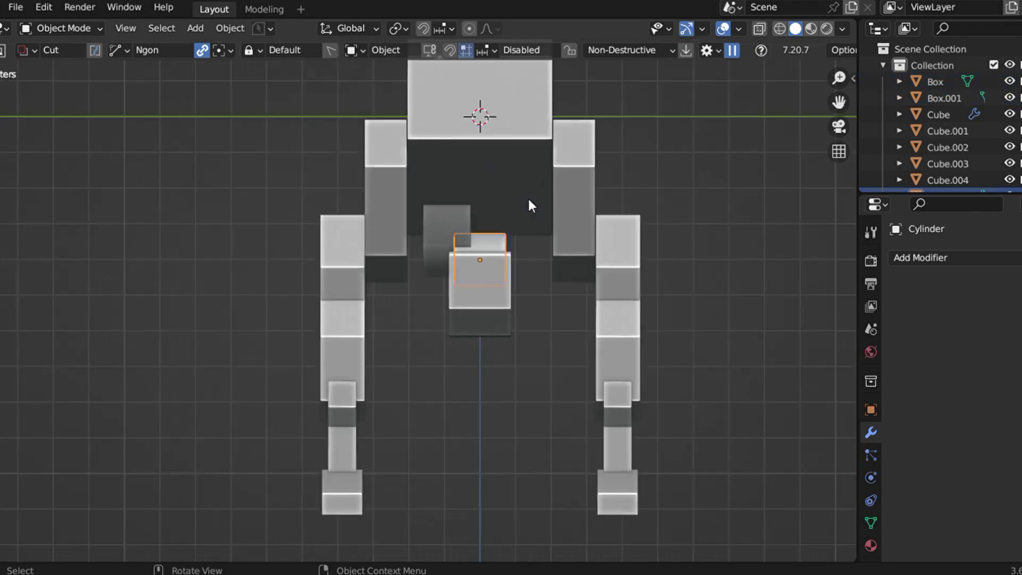
Step: Move the upper arm bracket along Y so it lines up with the gun housing and the body's centre
{"action": "key", "text": "ctrl+KP_1"}
{"action": "middle_click_drag", "start_coordinate": [494, 282], "coordinate": [487, 282]}
{"action": "key", "text": "KP_1"}
{"action": "left_click", "coordinate": [401, 235]}
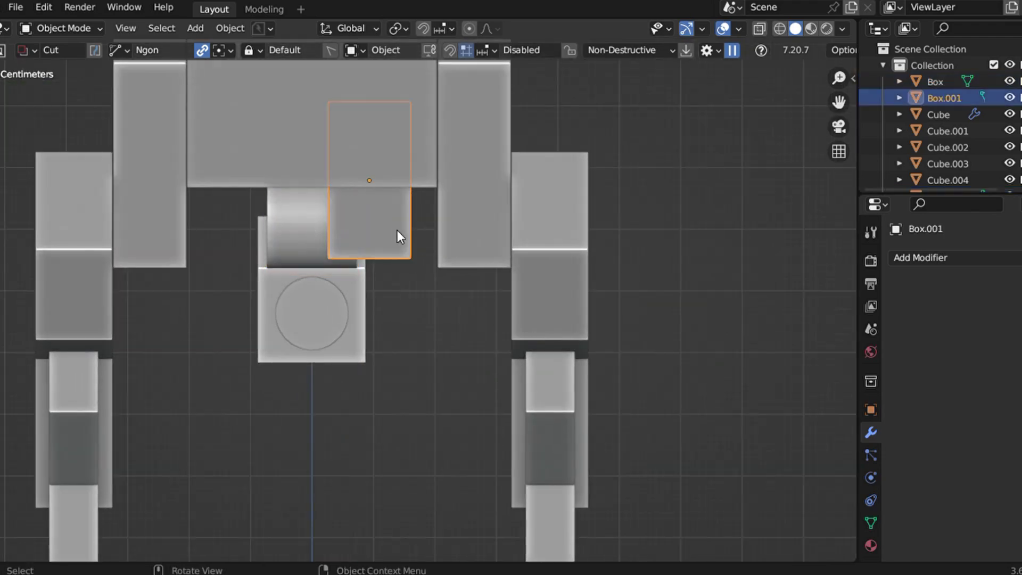
{"action": "key", "text": "g"}
{"action": "key", "text": "y"}
{"action": "left_click", "coordinate": [347, 237]}
Step: Narrow the round arm joint cylinder along Y so it fits within the width of the bracket
{"action": "key", "text": "KP_3"}
{"action": "left_click", "coordinate": [355, 259]}
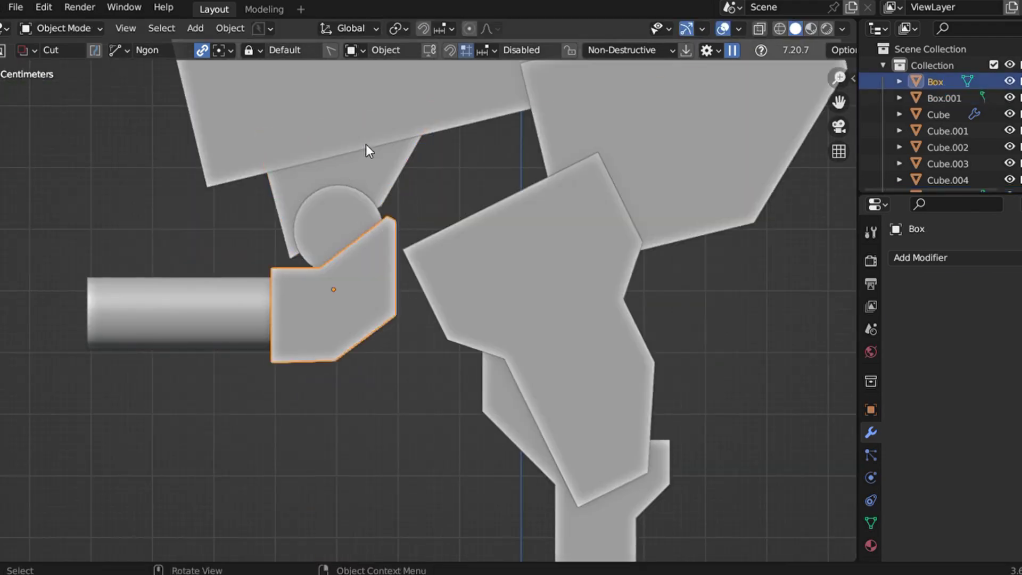
{"action": "left_click", "coordinate": [365, 150]}
{"action": "middle_click_drag", "start_coordinate": [322, 187], "coordinate": [427, 233]}
{"action": "left_click", "coordinate": [339, 221]}
{"action": "key", "text": "s"}
{"action": "key", "text": "y"}
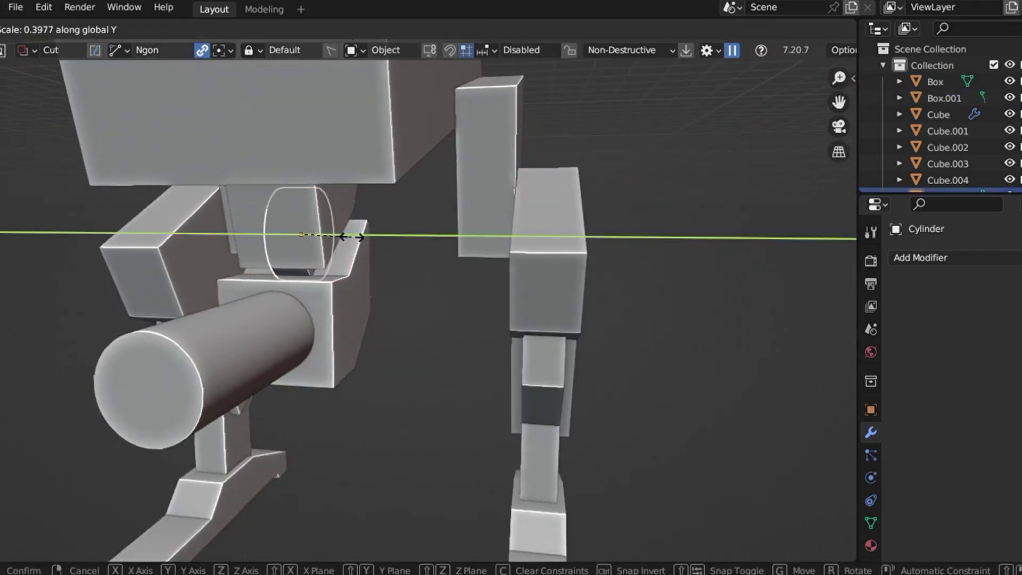
{"action": "left_click", "coordinate": [351, 231]}
Step: Scale the upper arm bracket to about 0.746 along Y
{"action": "left_click", "coordinate": [351, 217]}
{"action": "key", "text": "KP_3"}
{"action": "key", "text": "s"}
{"action": "key", "text": "y"}
{"action": "left_click", "coordinate": [379, 219]}
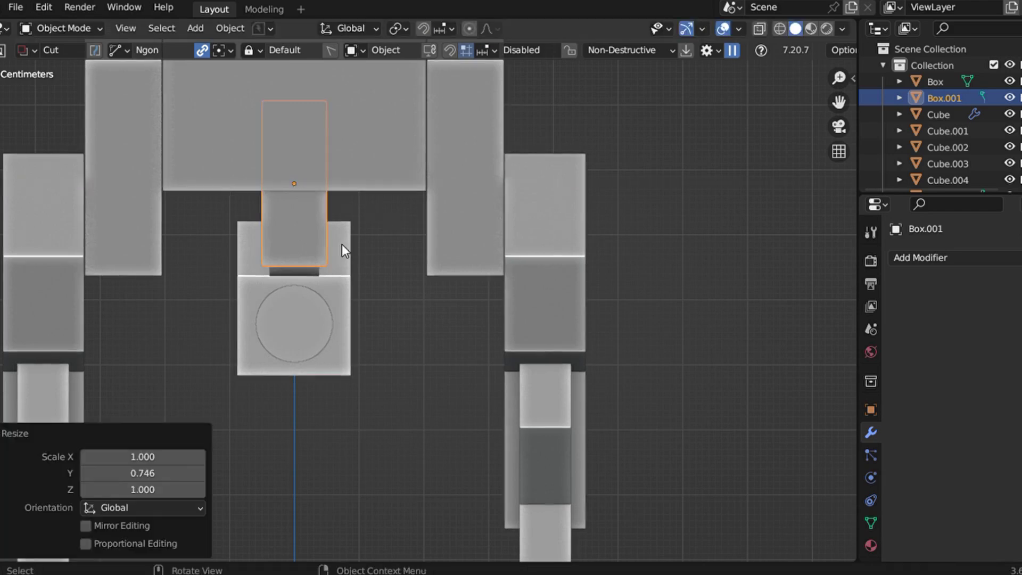
Step: Narrow the gun housing to about 0.528 along Y, and widen it again until slightly wider than the barrel
{"action": "left_click", "coordinate": [343, 246]}
{"action": "key", "text": "s"}
{"action": "key", "text": "y"}
{"action": "left_click", "coordinate": [353, 285]}
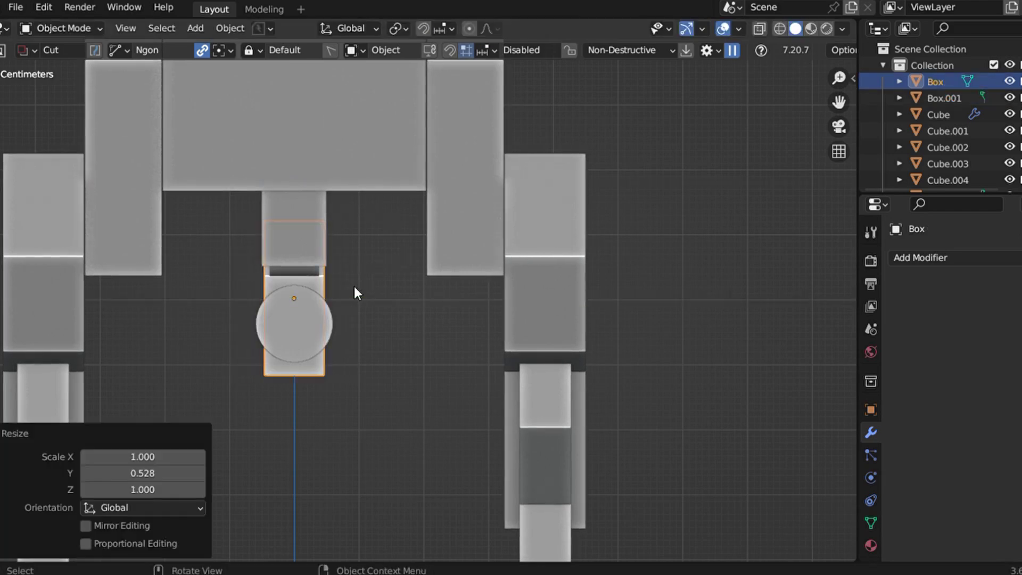
{"action": "key", "text": "s"}
{"action": "key", "text": "y"}
{"action": "left_click", "coordinate": [369, 287]}
Step: Select the barrel, housing, joint and bracket together and move them along Y to one side of the body
{"action": "left_click", "coordinate": [364, 280]}
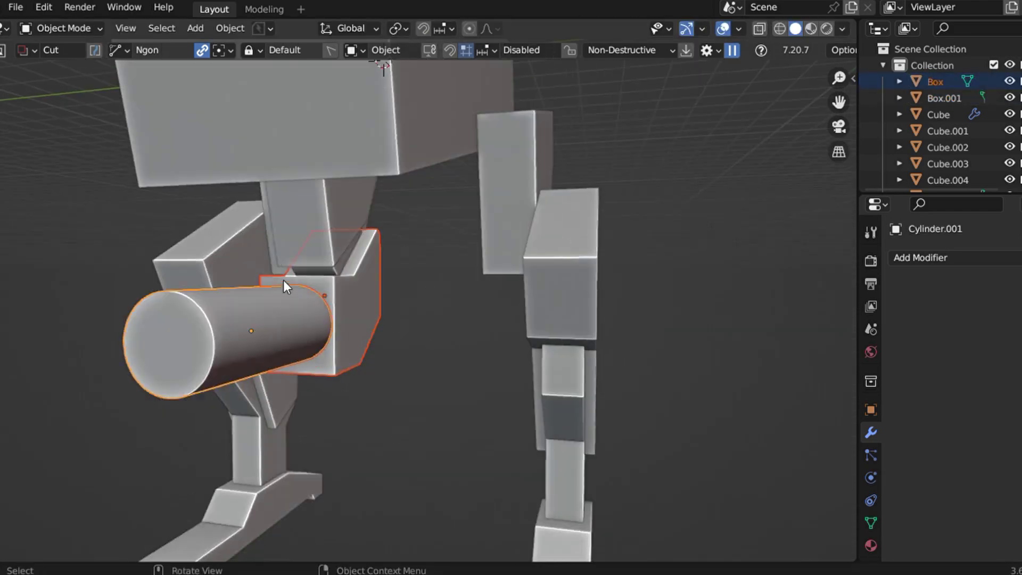
{"action": "left_click", "coordinate": [338, 218], "text": "shift"}
{"action": "scroll", "coordinate": [337, 215], "scroll_direction": "up", "scroll_amount": 2}
{"action": "key", "text": "KP_7"}
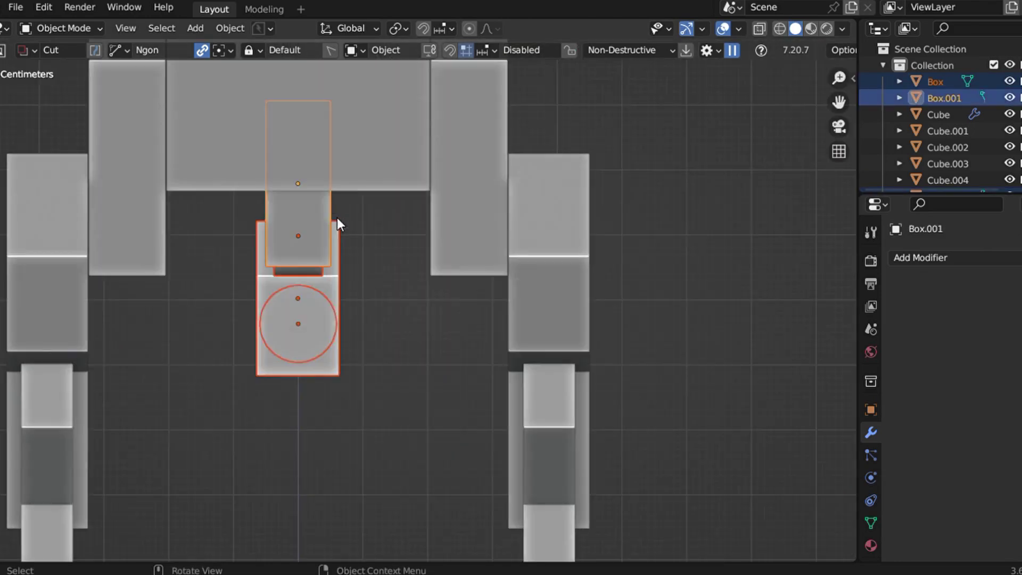
{"action": "key", "text": "g"}
{"action": "key", "text": "y"}
{"action": "left_click", "coordinate": [401, 232]}
Step: Mirror the arm gun parts across the body to the opposite side and save the file mecha_01.blend
{"action": "left_click", "coordinate": [298, 166], "text": "shift"}
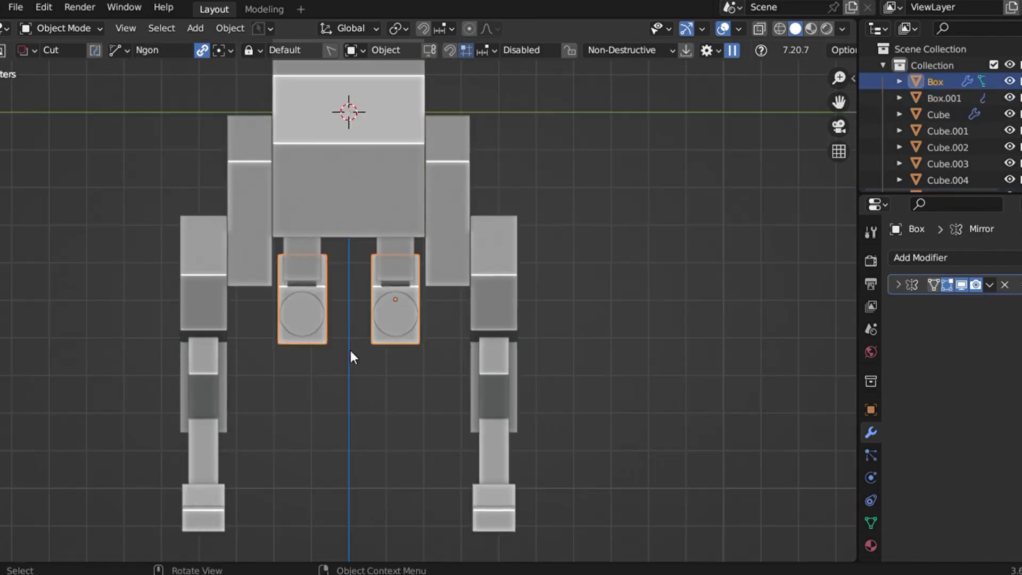
{"action": "middle_click_drag", "start_coordinate": [350, 350], "coordinate": [245, 381]}
{"action": "left_click", "coordinate": [219, 364]}
{"action": "scroll", "coordinate": [213, 365], "scroll_direction": "down", "scroll_amount": 5}
{"action": "key", "text": "KP_1"}
{"action": "scroll", "coordinate": [341, 341], "scroll_direction": "up", "scroll_amount": 8}
{"action": "middle_click_drag", "start_coordinate": [344, 395], "coordinate": [345, 449], "text": "shift"}
{"action": "left_click", "coordinate": [311, 335]}
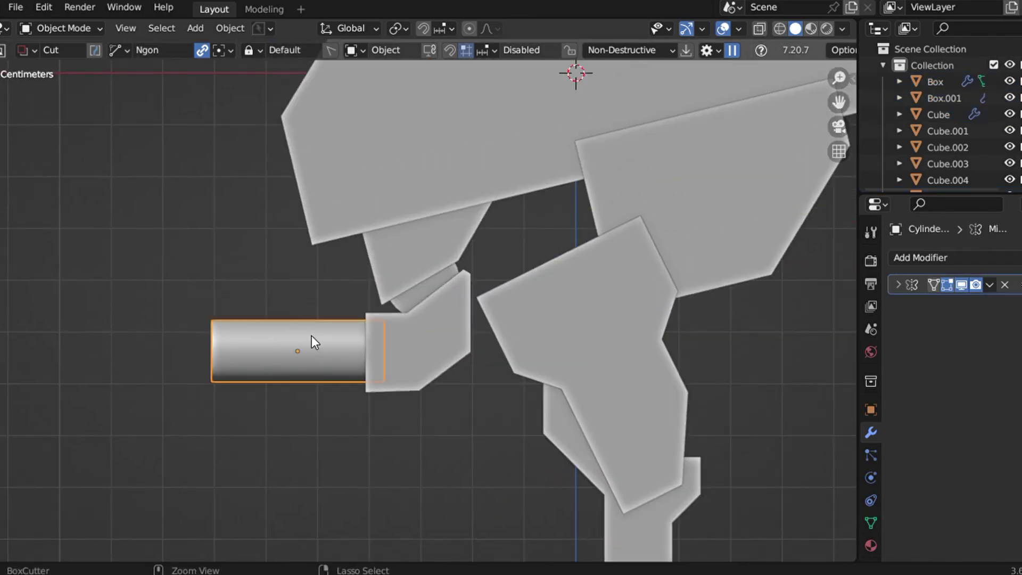
{"action": "key", "text": "ctrl+s"}
{"action": "left_click", "coordinate": [312, 285]}
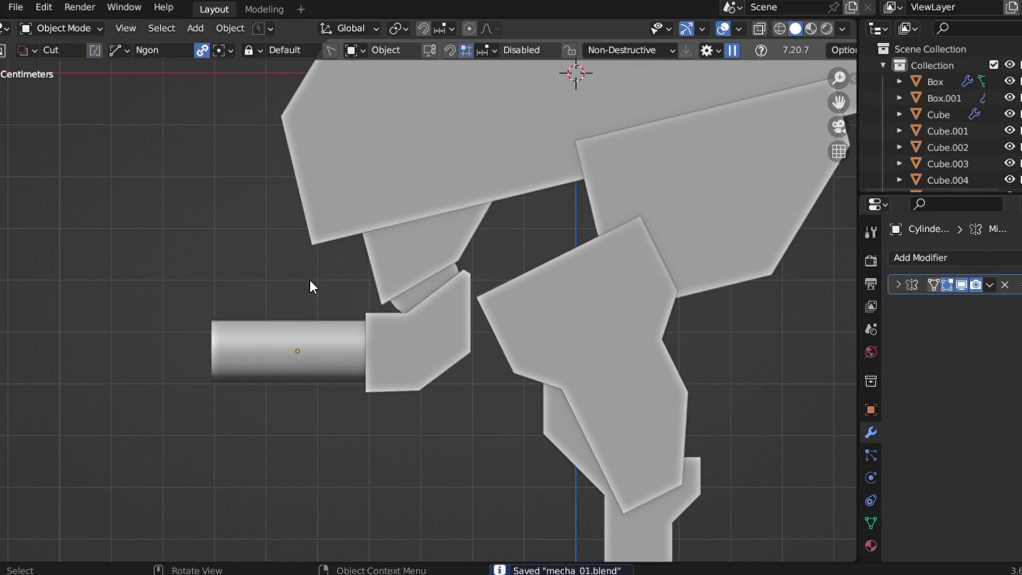
Step: Duplicate the round arm joint cylinder about 0.25 m in X and -1.32 m in Z onto the gun housing
{"action": "left_click", "coordinate": [397, 328]}
{"action": "scroll", "coordinate": [420, 289], "scroll_direction": "up", "scroll_amount": 2}
{"action": "middle_click_drag", "start_coordinate": [421, 286], "coordinate": [399, 240], "text": "shift"}
{"action": "key", "text": "shift+d"}
{"action": "left_click", "coordinate": [413, 334]}
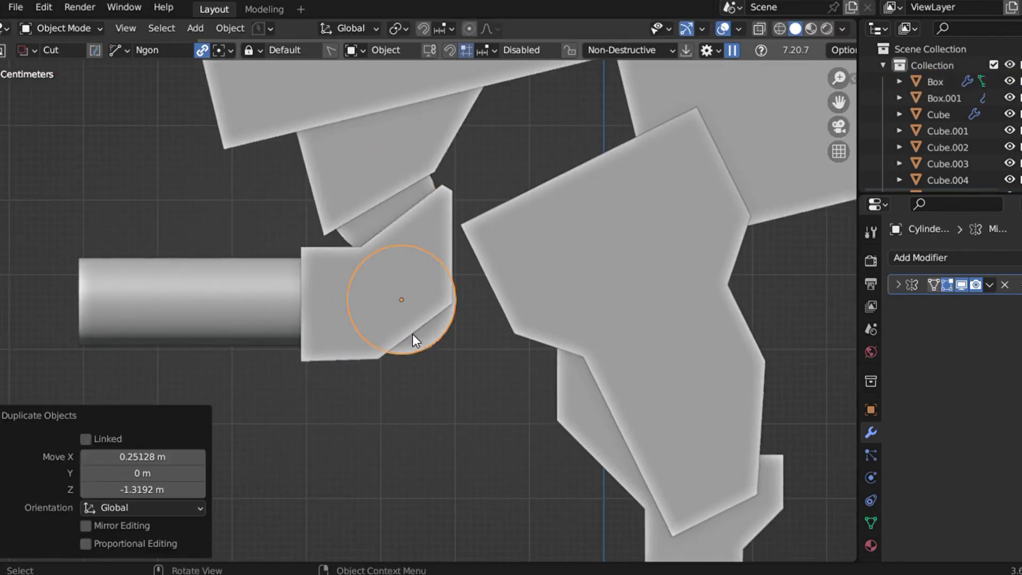
Step: Scale the duplicated cylinder and position it at the lower rear of the gun housing
{"action": "key", "text": "s"}
{"action": "left_click", "coordinate": [468, 345]}
{"action": "key", "text": "g"}
{"action": "left_click", "coordinate": [482, 377]}
{"action": "middle_click_drag", "start_coordinate": [449, 400], "coordinate": [370, 322]}
{"action": "scroll", "coordinate": [370, 322], "scroll_direction": "up", "scroll_amount": 3}
{"action": "scroll", "coordinate": [371, 321], "scroll_direction": "down", "scroll_amount": 6}
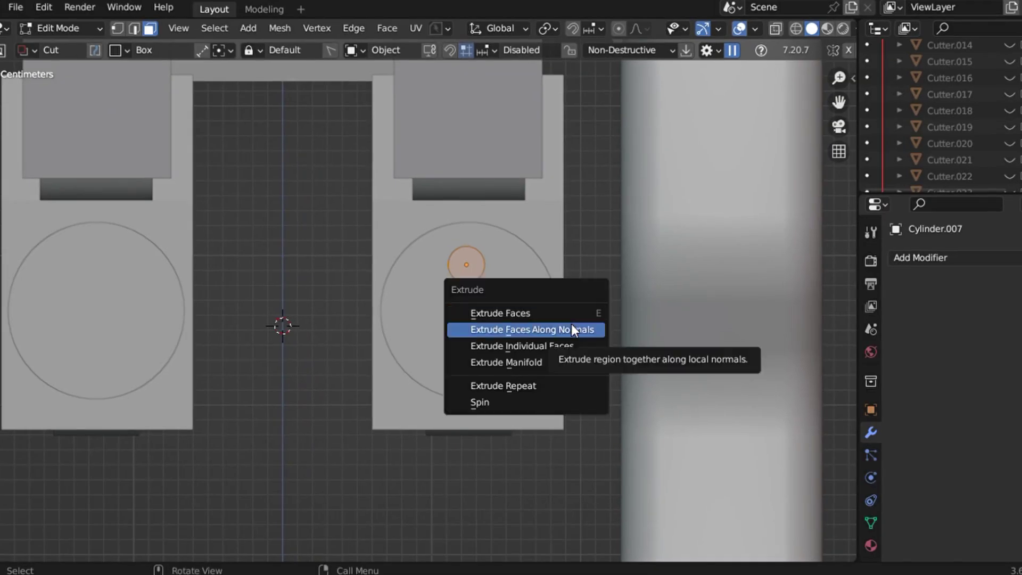
Step: Place the 3D cursor at the round disc's centre and spin the small cylinder around it into a ring of seven barrels
{"action": "key", "text": "Escape"}
{"action": "left_click_drag", "start_coordinate": [170, 372], "coordinate": [154, 373]}
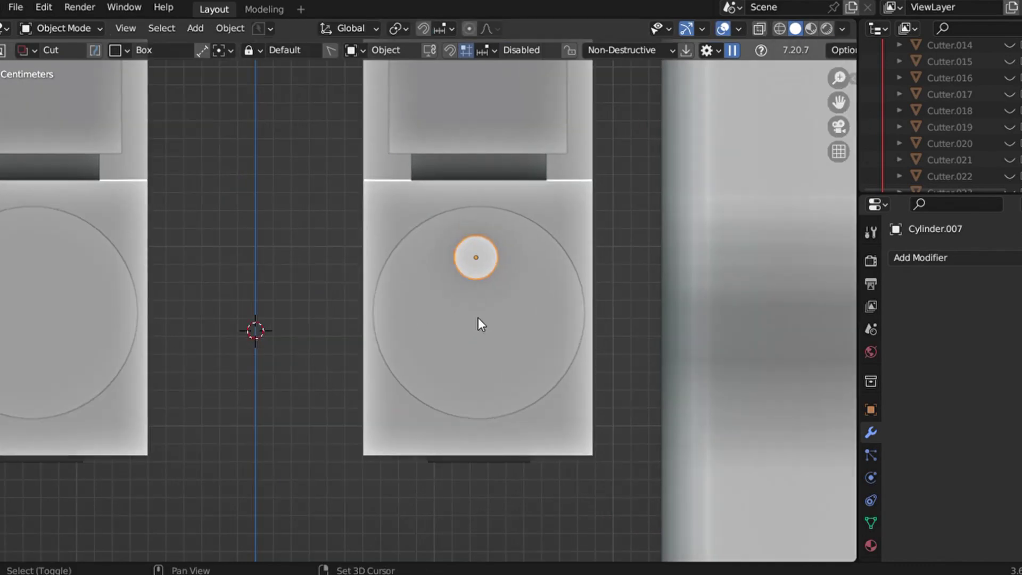
{"action": "left_click", "coordinate": [478, 318], "text": "shift"}
{"action": "right_click", "coordinate": [479, 317], "text": "shift"}
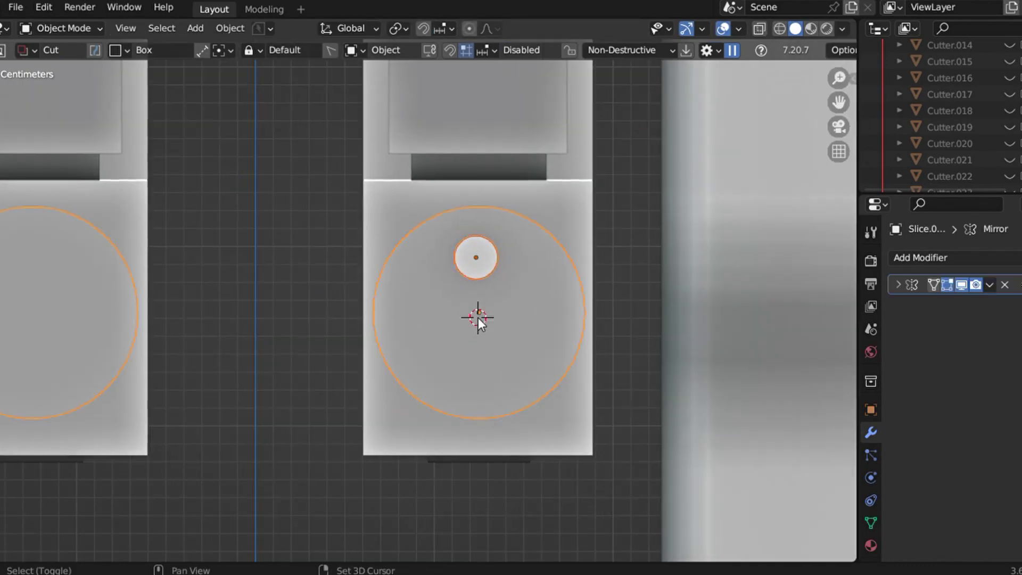
{"action": "key", "text": "Tab"}
{"action": "key", "text": "alt+e"}
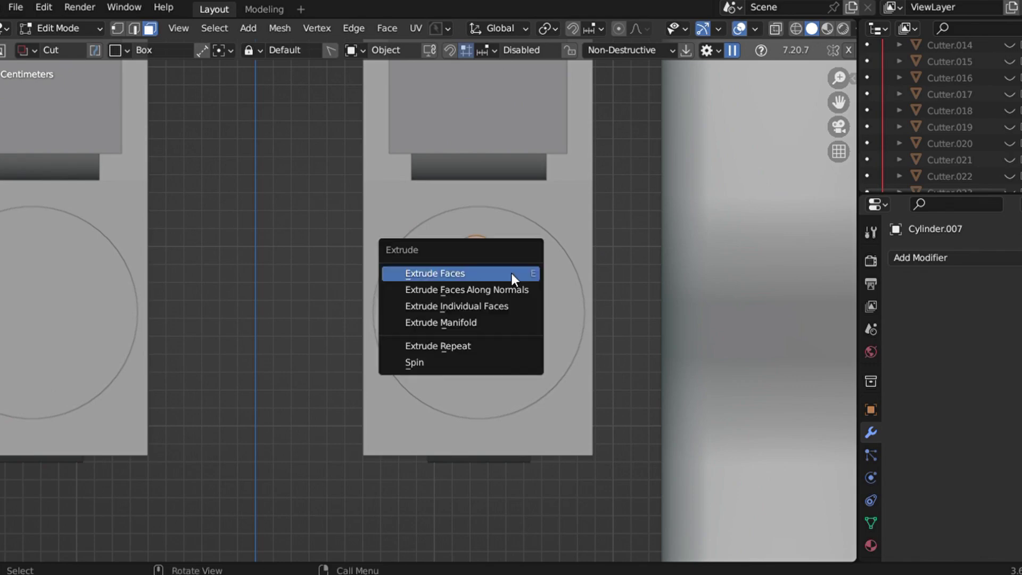
{"action": "left_click", "coordinate": [413, 360]}
{"action": "scroll", "coordinate": [405, 294], "scroll_direction": "up", "scroll_amount": 2}
{"action": "key", "text": "ctrl+Tab"}
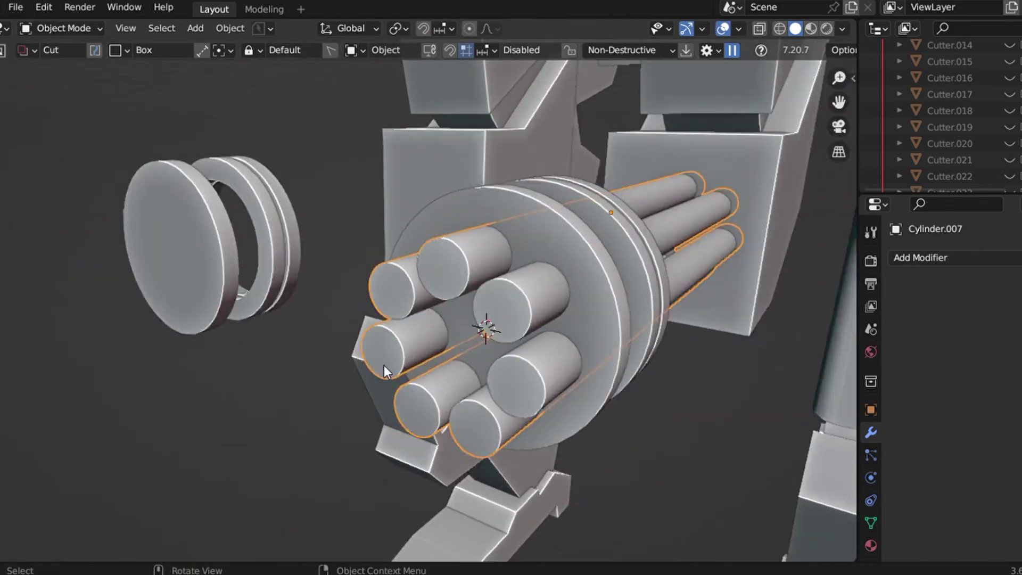
Step: Move the front face of the front barrel disc about 0.014 m along X
{"action": "scroll", "coordinate": [383, 364], "scroll_direction": "down", "scroll_amount": 3}
{"action": "scroll", "coordinate": [489, 285], "scroll_direction": "up", "scroll_amount": 4}
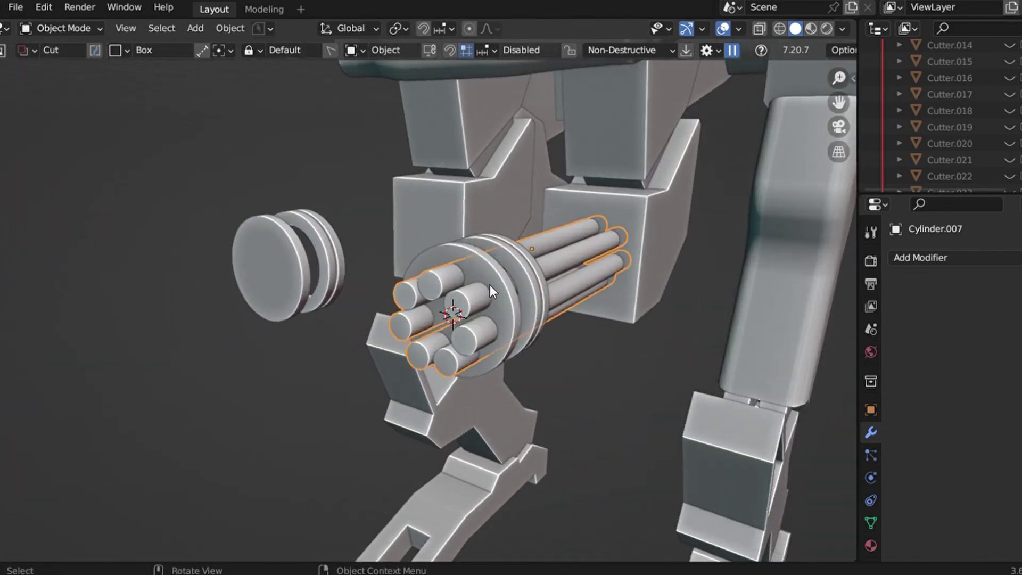
{"action": "scroll", "coordinate": [490, 285], "scroll_direction": "up", "scroll_amount": 1}
{"action": "key", "text": "Tab"}
{"action": "key", "text": "Escape"}
{"action": "left_click", "coordinate": [514, 271]}
{"action": "key", "text": "Tab"}
{"action": "left_click", "coordinate": [534, 270]}
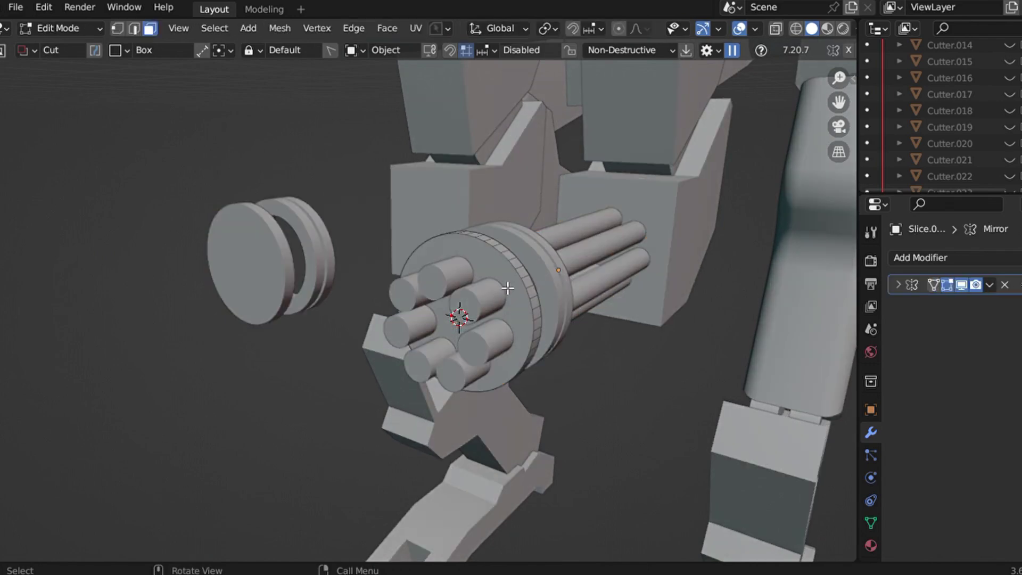
{"action": "left_click", "coordinate": [508, 288]}
{"action": "middle_click_drag", "start_coordinate": [508, 288], "coordinate": [533, 282]}
{"action": "key", "text": "g"}
{"action": "key", "text": "y"}
{"action": "key", "text": "x"}
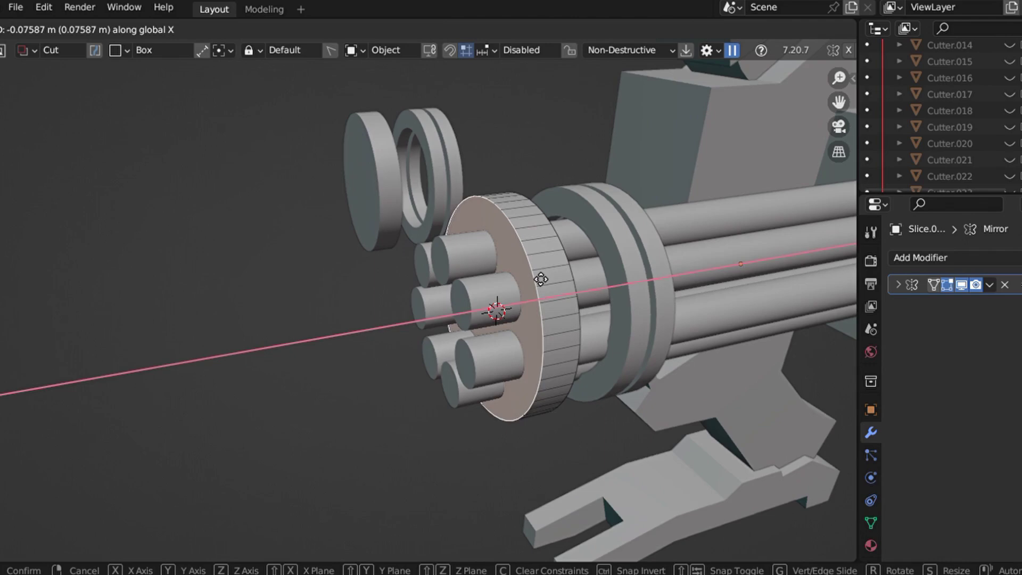
{"action": "left_click", "coordinate": [556, 276]}
Step: Inset the disc's front face by about 0.2 m and extrude it outward about 0.18 m as a central hub
{"action": "scroll", "coordinate": [556, 277], "scroll_direction": "up", "scroll_amount": 2}
{"action": "key", "text": "i"}
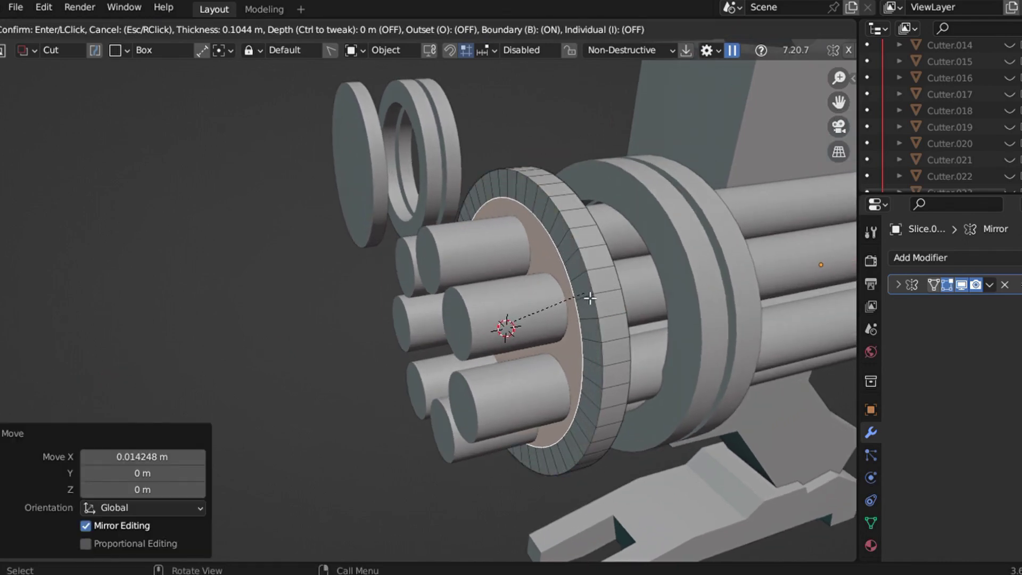
{"action": "left_click", "coordinate": [566, 303]}
{"action": "key", "text": "e"}
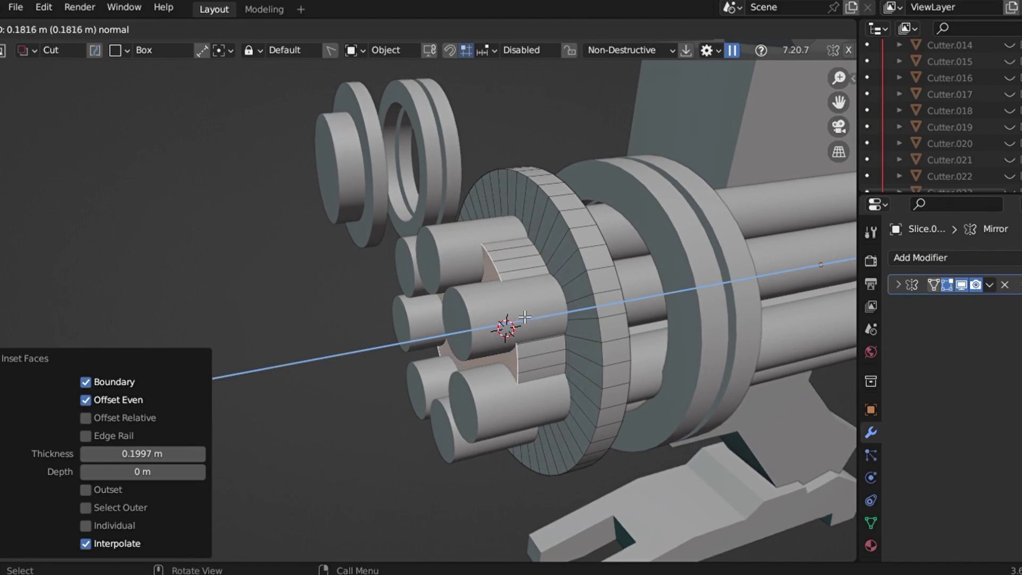
{"action": "left_click", "coordinate": [524, 317]}
Step: Bevel the front edge of the central hub
{"action": "scroll", "coordinate": [525, 317], "scroll_direction": "up", "scroll_amount": 1}
{"action": "key", "text": "ctrl+b"}
{"action": "left_click", "coordinate": [560, 301]}
{"action": "scroll", "coordinate": [561, 301], "scroll_direction": "up", "scroll_amount": 1}
{"action": "middle_click_drag", "start_coordinate": [561, 301], "coordinate": [575, 278]}
{"action": "middle_click_drag", "start_coordinate": [524, 309], "coordinate": [591, 281]}
Step: Inset the hub's front face by about 0.096 m and move the inner face along X with proportional editing off
{"action": "left_click", "coordinate": [355, 403]}
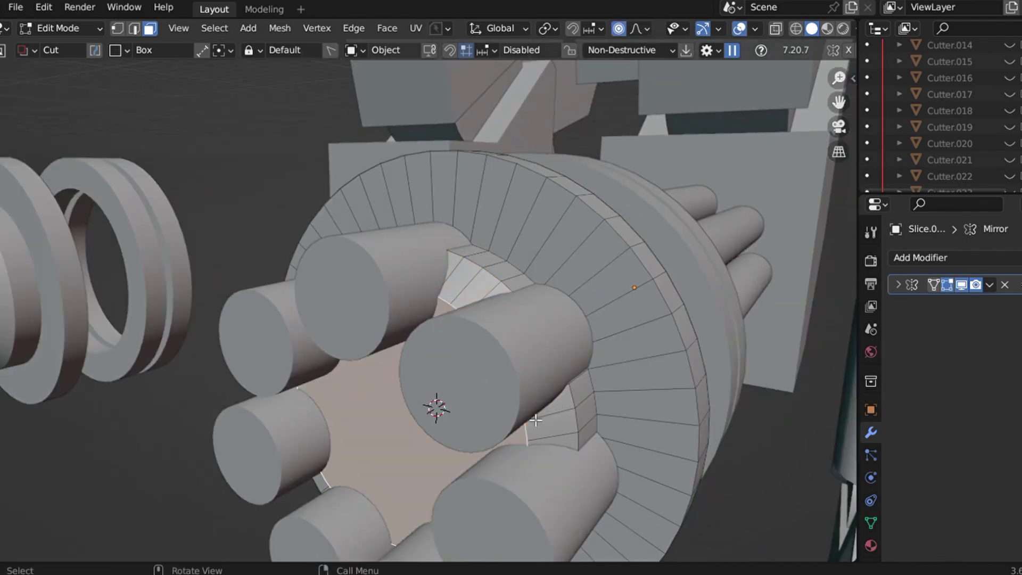
{"action": "key", "text": "i"}
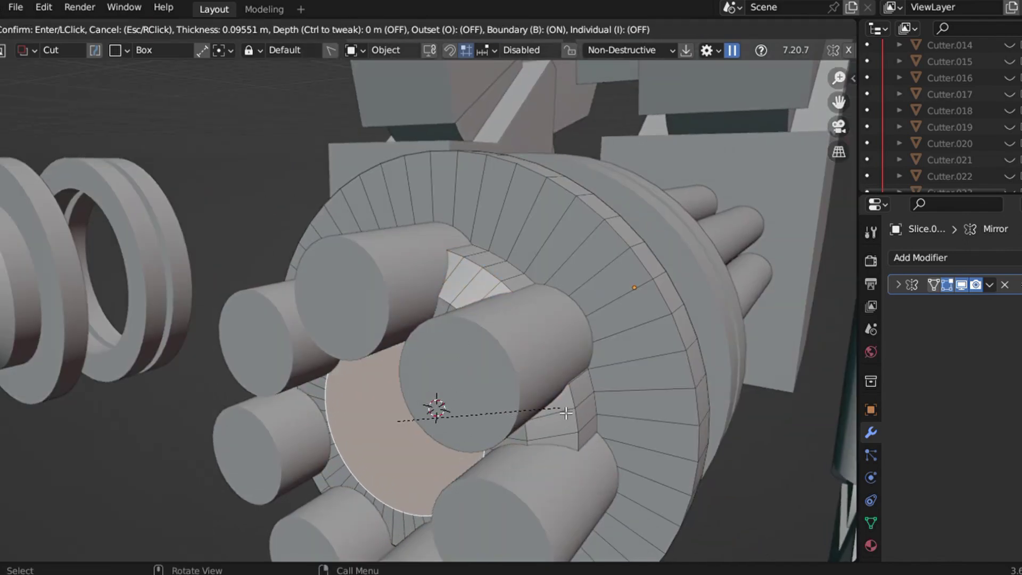
{"action": "left_click", "coordinate": [566, 414]}
{"action": "key", "text": "g"}
{"action": "key", "text": "y"}
{"action": "left_click", "coordinate": [567, 415]}
{"action": "key", "text": "o"}
{"action": "key", "text": "g"}
{"action": "key", "text": "y"}
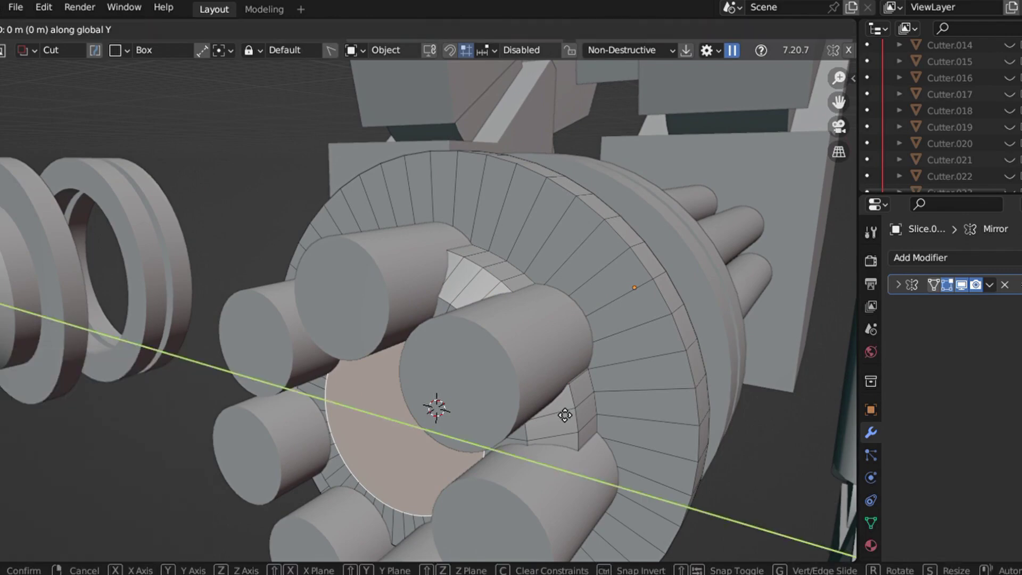
{"action": "key", "text": "x"}
{"action": "left_click", "coordinate": [571, 408]}
Step: Inset the hub's inner face by about 0.078 m and extrude it along its normals by -0.0994 m
{"action": "key", "text": "i"}
{"action": "left_click", "coordinate": [536, 413]}
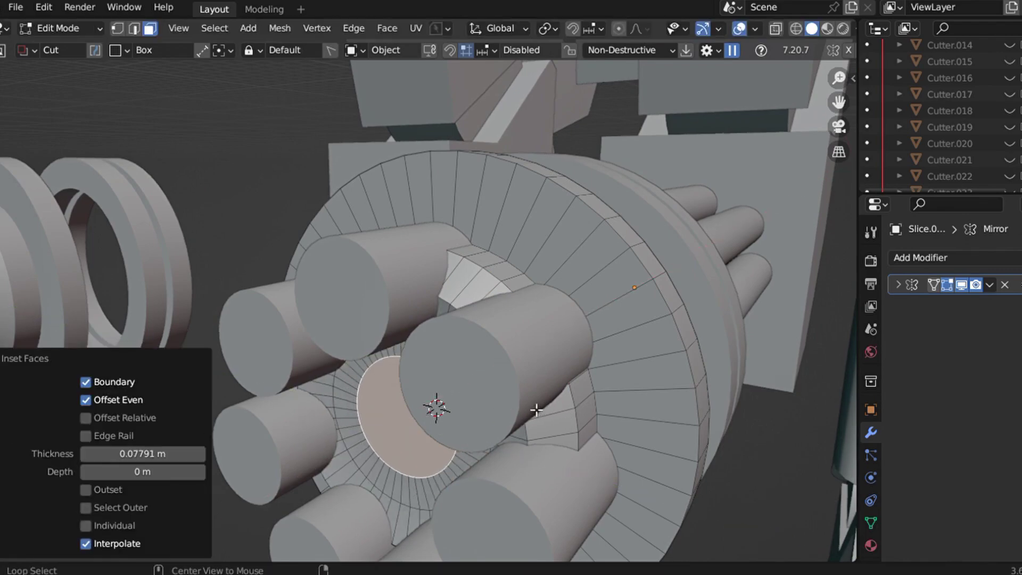
{"action": "key", "text": "alt+e"}
{"action": "left_click", "coordinate": [539, 446]}
Step: Push the floor of the hub's round recess deeper along X
{"action": "scroll", "coordinate": [539, 445], "scroll_direction": "up", "scroll_amount": 3}
{"action": "key", "text": "g"}
{"action": "key", "text": "x"}
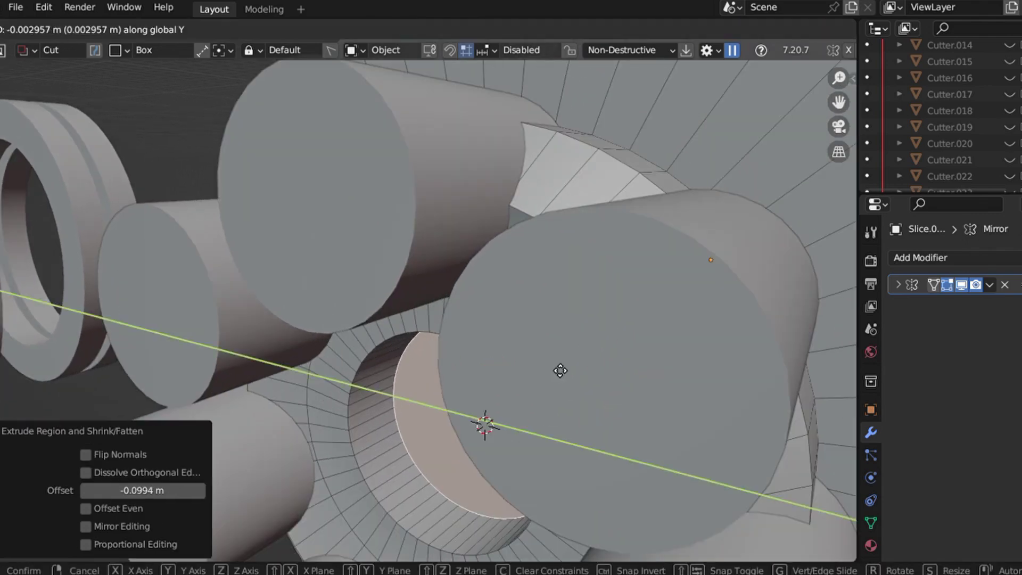
{"action": "left_click", "coordinate": [330, 24]}
Step: Bevel the rim edge loop of the hub's recess narrowly with one segment
{"action": "left_click", "coordinate": [135, 28]}
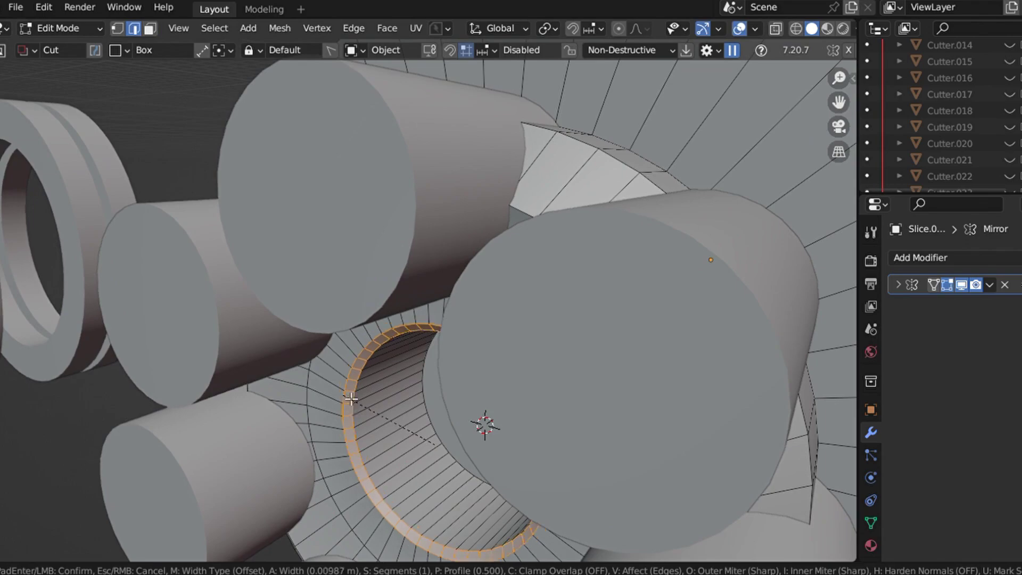
{"action": "left_click", "coordinate": [345, 333]}
{"action": "key", "text": "Tab"}
{"action": "middle_click_drag", "start_coordinate": [345, 333], "coordinate": [313, 389]}
Step: Bevel the barrel disc's two outer edge loops by 0.0117 m with one segment
{"action": "key", "text": "Tab"}
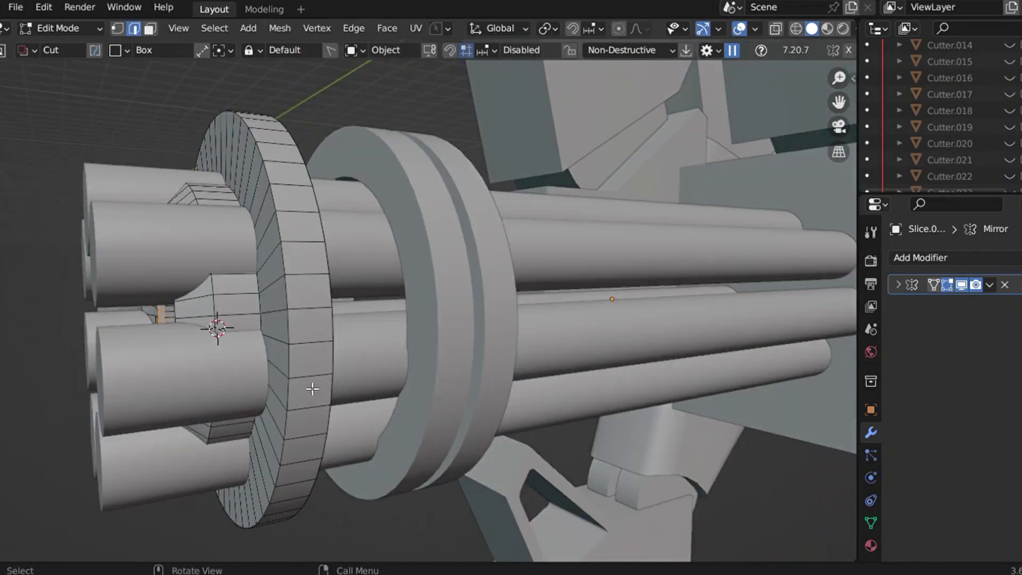
{"action": "left_click", "coordinate": [285, 266], "text": "alt"}
{"action": "scroll", "coordinate": [311, 273], "scroll_direction": "up", "scroll_amount": 2}
{"action": "scroll", "coordinate": [320, 260], "scroll_direction": "up", "scroll_amount": 1}
{"action": "key", "text": "ctrl+b"}
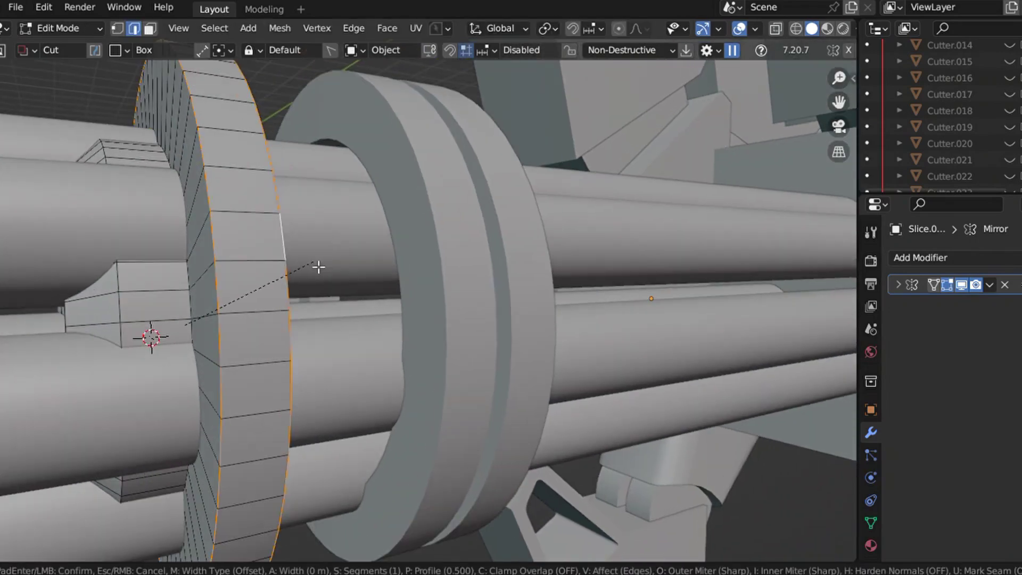
{"action": "left_click", "coordinate": [318, 265]}
{"action": "middle_click_drag", "start_coordinate": [318, 266], "coordinate": [349, 267]}
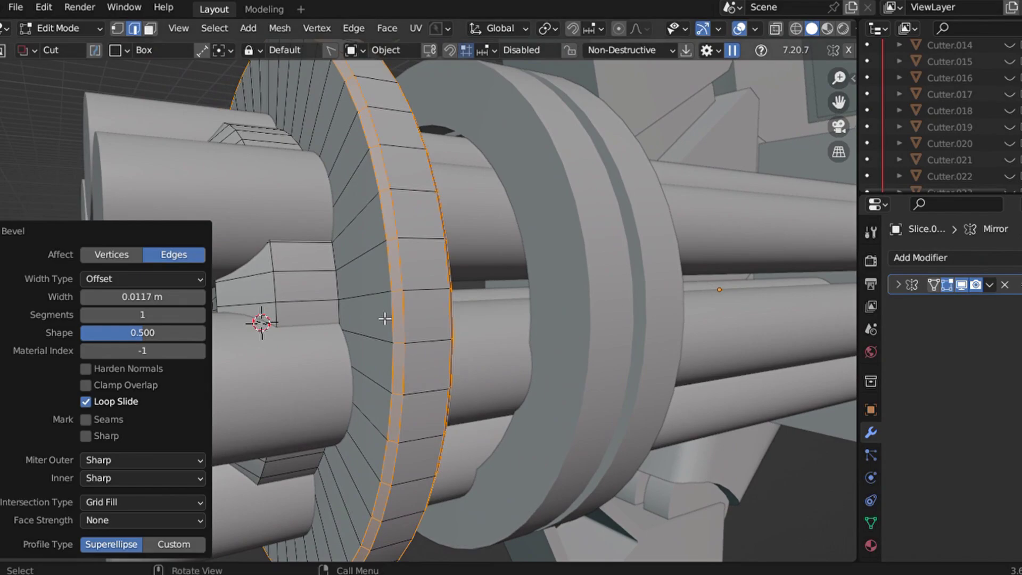
Step: Bevel the edge loop where the hub meets the disc by about 0.032 m with four segments
{"action": "left_click", "coordinate": [367, 291], "text": "alt"}
{"action": "left_click", "coordinate": [351, 293], "text": "alt"}
{"action": "scroll", "coordinate": [358, 292], "scroll_direction": "up", "scroll_amount": 2}
{"action": "key", "text": "ctrl+b"}
{"action": "scroll", "coordinate": [380, 299], "scroll_direction": "up", "scroll_amount": 3}
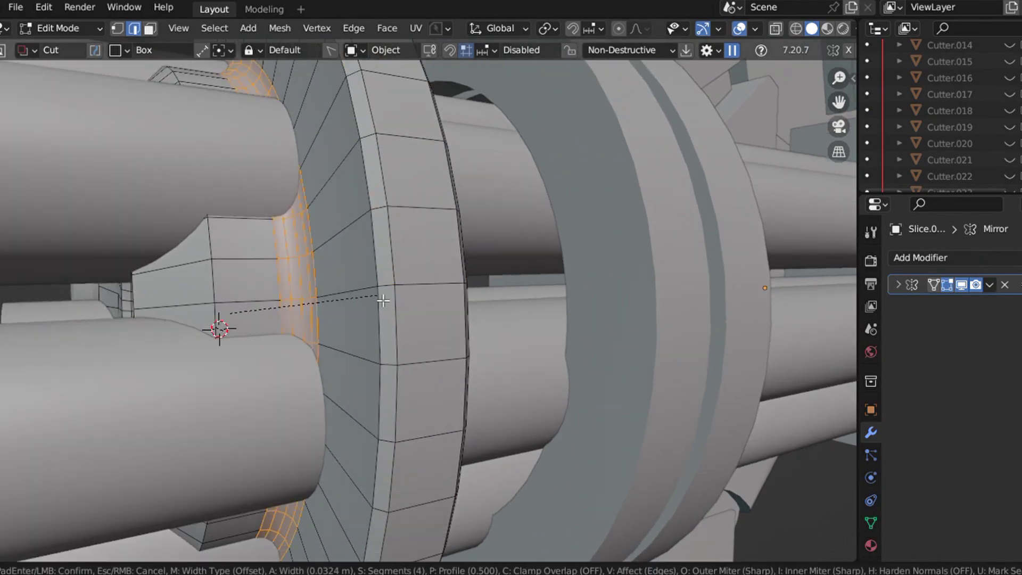
{"action": "left_click", "coordinate": [381, 300]}
{"action": "key", "text": "Tab"}
{"action": "left_click", "coordinate": [376, 256]}
{"action": "scroll", "coordinate": [363, 269], "scroll_direction": "down", "scroll_amount": 5}
{"action": "middle_click_drag", "start_coordinate": [363, 269], "coordinate": [401, 321]}
{"action": "scroll", "coordinate": [346, 339], "scroll_direction": "down", "scroll_amount": 2}
{"action": "left_click", "coordinate": [346, 335]}
{"action": "scroll", "coordinate": [379, 322], "scroll_direction": "up", "scroll_amount": 3}
{"action": "key", "text": "Tab"}
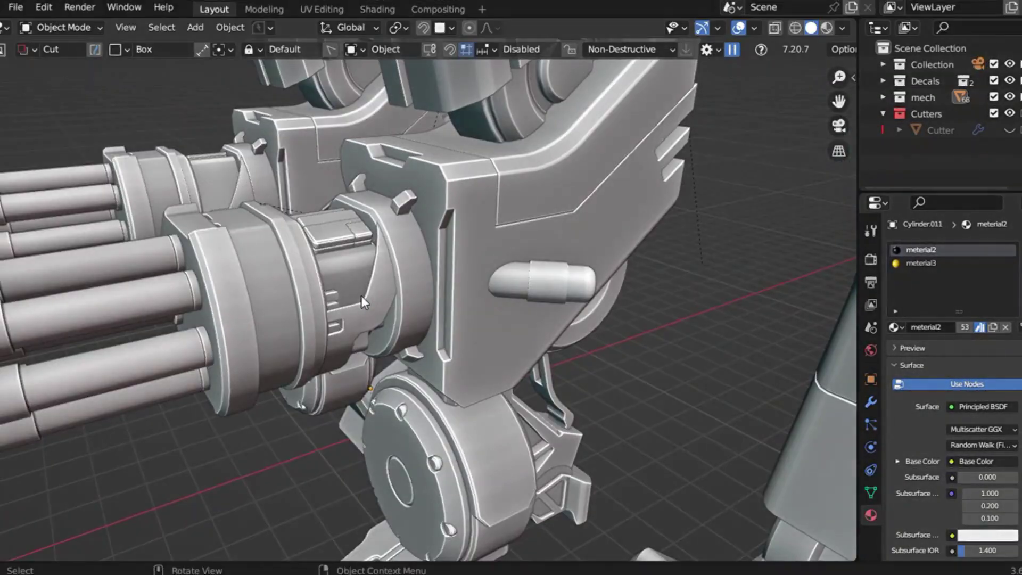
Step: Select the slanted sleeve plates and small inner pieces between the gun's hub and the arm mount, and isolate them
{"action": "middle_click_drag", "start_coordinate": [362, 295], "coordinate": [341, 288]}
{"action": "scroll", "coordinate": [393, 296], "scroll_direction": "up", "scroll_amount": 2}
{"action": "left_click", "coordinate": [364, 305]}
{"action": "left_click", "coordinate": [363, 349], "text": "shift"}
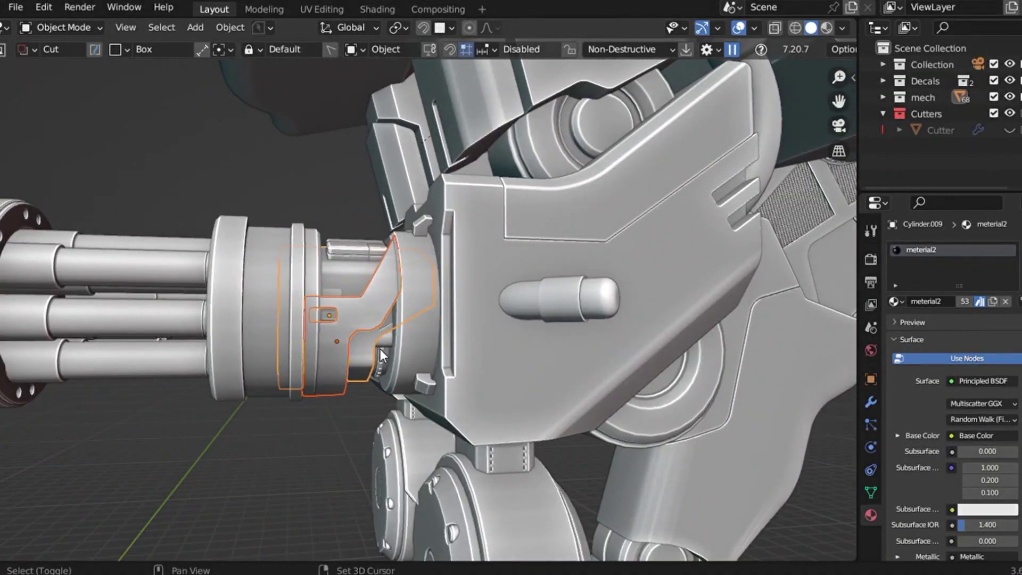
{"action": "left_click", "coordinate": [386, 348], "text": "shift"}
{"action": "left_click", "coordinate": [385, 360], "text": "shift"}
{"action": "middle_click_drag", "start_coordinate": [385, 360], "coordinate": [387, 369]}
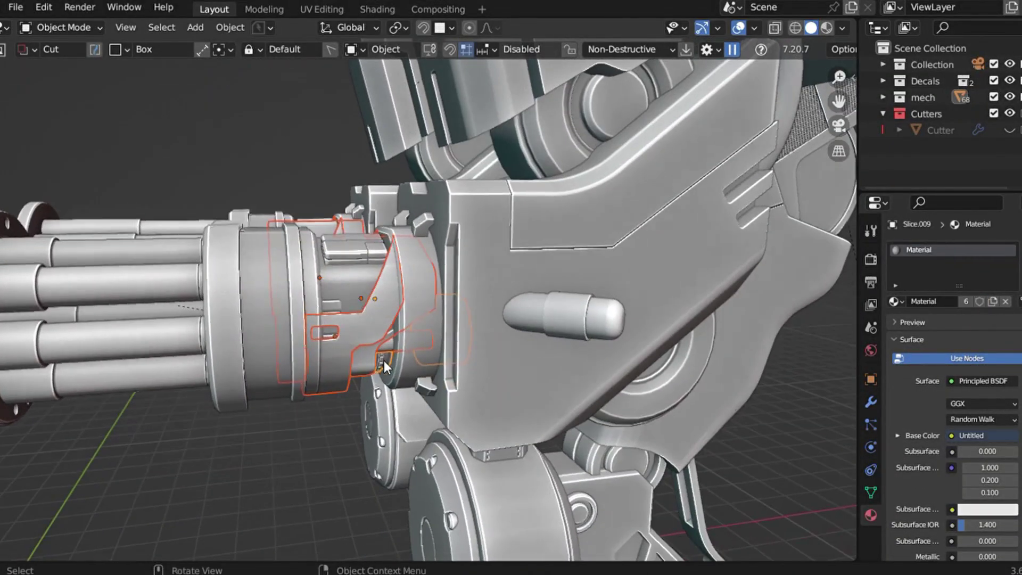
{"action": "left_click", "coordinate": [349, 252], "text": "shift"}
{"action": "middle_click_drag", "start_coordinate": [362, 306], "coordinate": [349, 274]}
{"action": "key", "text": "slash"}
Step: Pick a single piece of the gun sleeve assembly and return to the full mech view
{"action": "left_click", "coordinate": [220, 382]}
{"action": "scroll", "coordinate": [349, 274], "scroll_direction": "up", "scroll_amount": 3}
{"action": "left_click", "coordinate": [346, 241]}
{"action": "key", "text": "KP_Divide"}
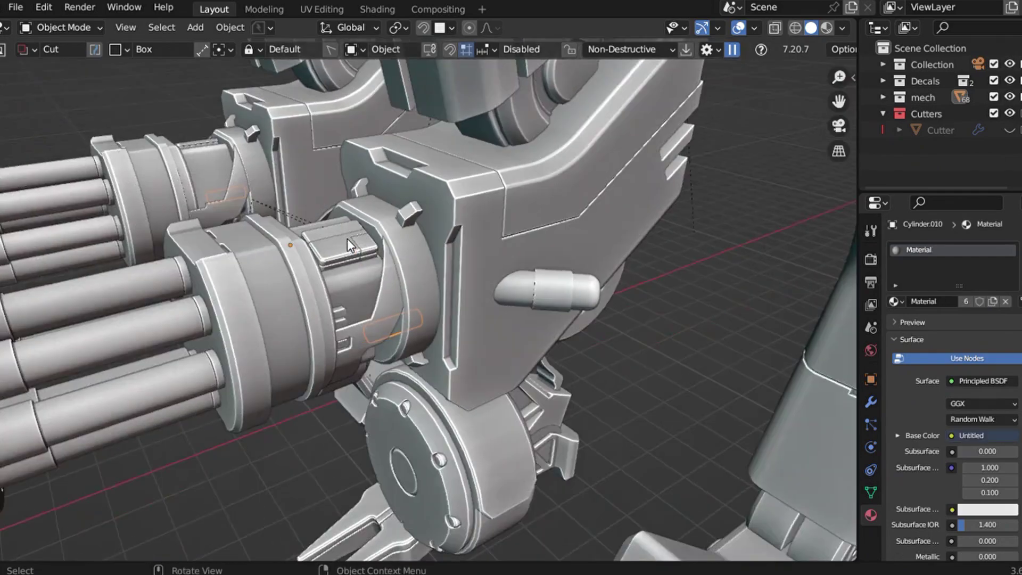
Step: Examine the gun mount and arm housing, and the front of the upper leg joint
{"action": "scroll", "coordinate": [347, 239], "scroll_direction": "up", "scroll_amount": 4}
{"action": "middle_click_drag", "start_coordinate": [283, 526], "coordinate": [284, 526], "text": "shift"}
{"action": "scroll", "coordinate": [284, 526], "scroll_direction": "up", "scroll_amount": 2}
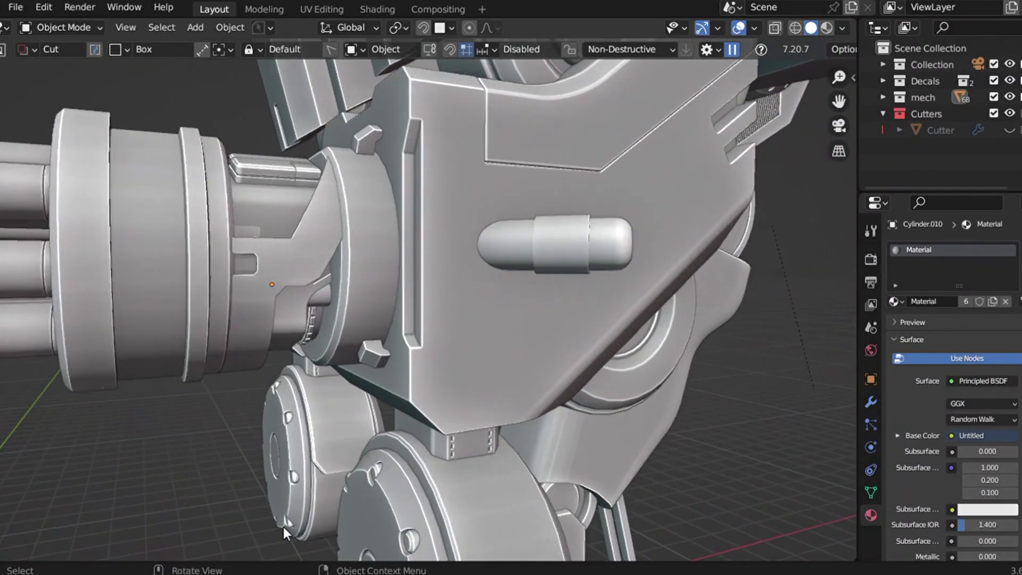
{"action": "middle_click_drag", "start_coordinate": [299, 324], "coordinate": [300, 324]}
{"action": "scroll", "coordinate": [239, 216], "scroll_direction": "down", "scroll_amount": 2}
{"action": "middle_click_drag", "start_coordinate": [238, 216], "coordinate": [239, 217]}
{"action": "scroll", "coordinate": [238, 216], "scroll_direction": "down", "scroll_amount": 3}
{"action": "scroll", "coordinate": [238, 216], "scroll_direction": "up", "scroll_amount": 6}
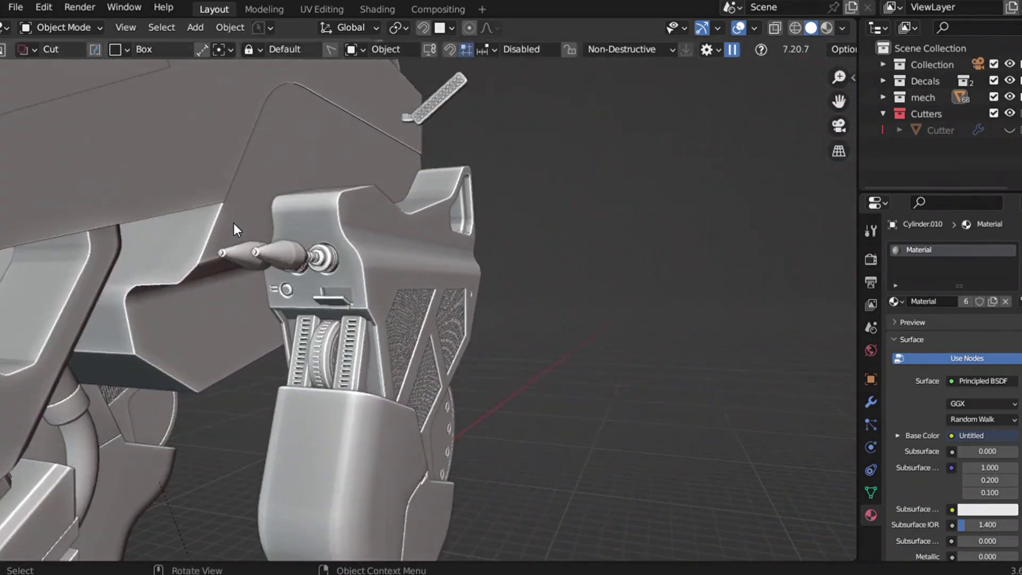
Step: Hide the upper leg joint's pointed barrels, their round collars, the small ledge, and the slotted rails and wheel below
{"action": "left_click", "coordinate": [302, 366], "text": "shift"}
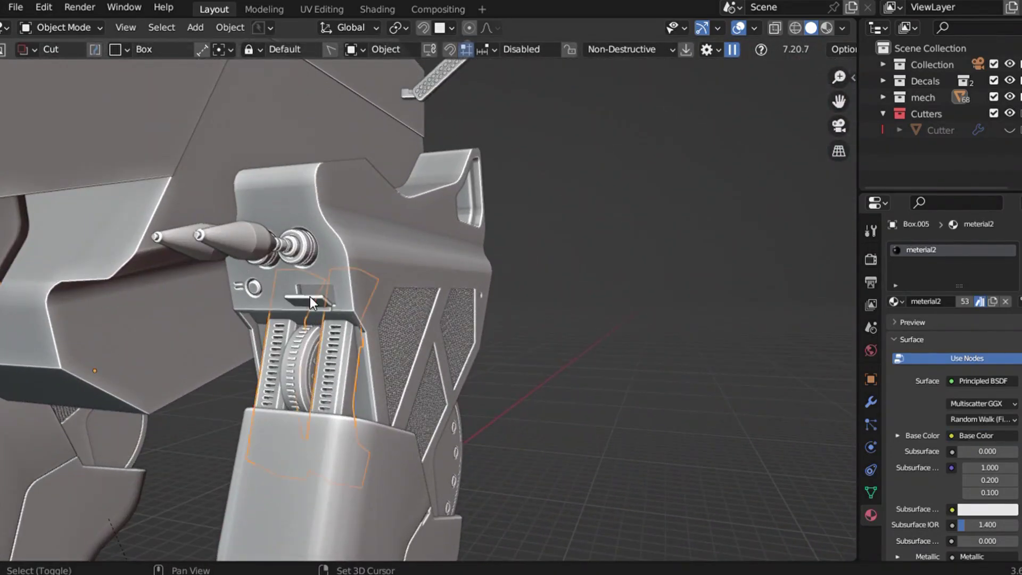
{"action": "left_click", "coordinate": [305, 255], "text": "shift"}
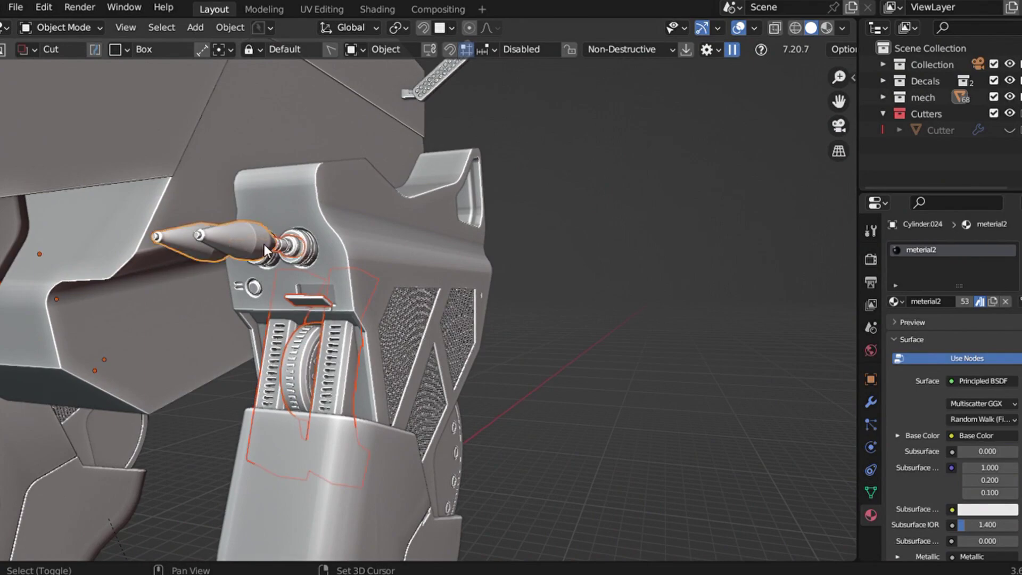
{"action": "left_click", "coordinate": [305, 254], "text": "shift"}
{"action": "middle_click_drag", "start_coordinate": [270, 262], "coordinate": [378, 224]}
{"action": "left_click", "coordinate": [249, 254], "text": "shift"}
{"action": "left_click", "coordinate": [249, 255], "text": "shift"}
{"action": "key", "text": "slash"}
{"action": "key", "text": "slash"}
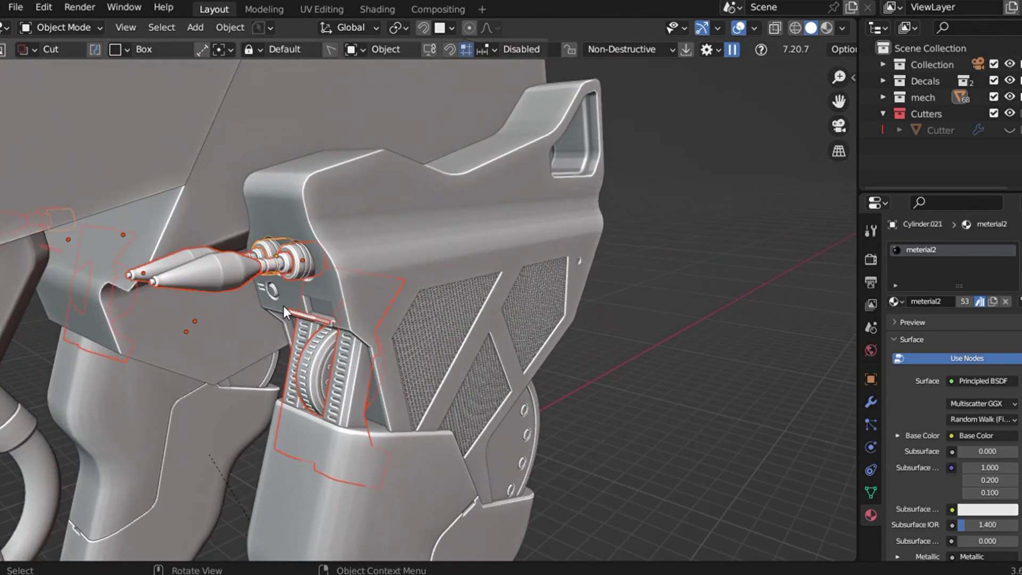
{"action": "key", "text": "h"}
Step: Examine the mech with the leg joint details hidden, and reveal all hidden objects
{"action": "scroll", "coordinate": [283, 306], "scroll_direction": "down", "scroll_amount": 10}
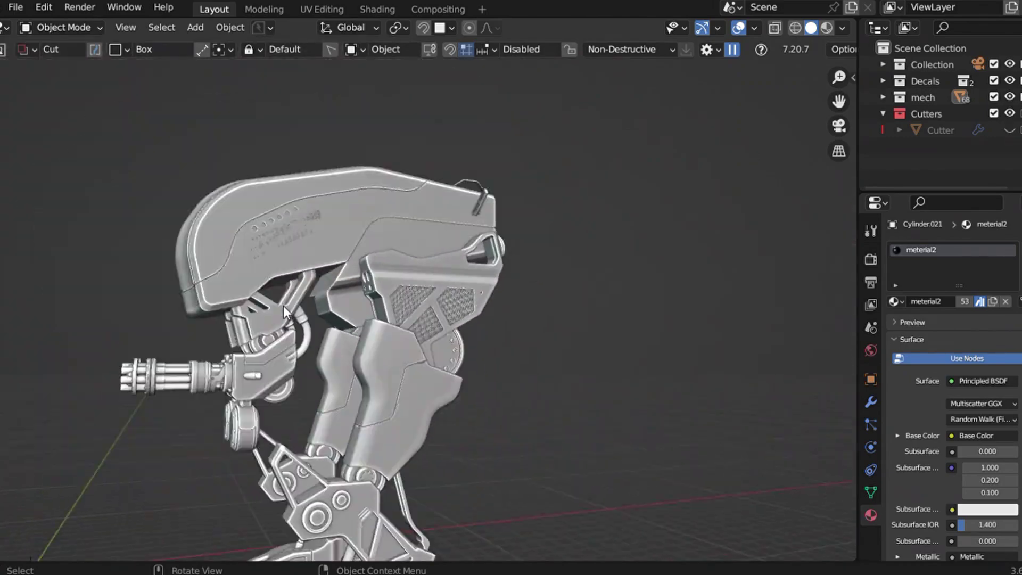
{"action": "scroll", "coordinate": [283, 306], "scroll_direction": "down", "scroll_amount": 2}
{"action": "middle_click_drag", "start_coordinate": [284, 306], "coordinate": [283, 306]}
{"action": "scroll", "coordinate": [284, 306], "scroll_direction": "up", "scroll_amount": 5}
{"action": "middle_click_drag", "start_coordinate": [362, 325], "coordinate": [362, 325]}
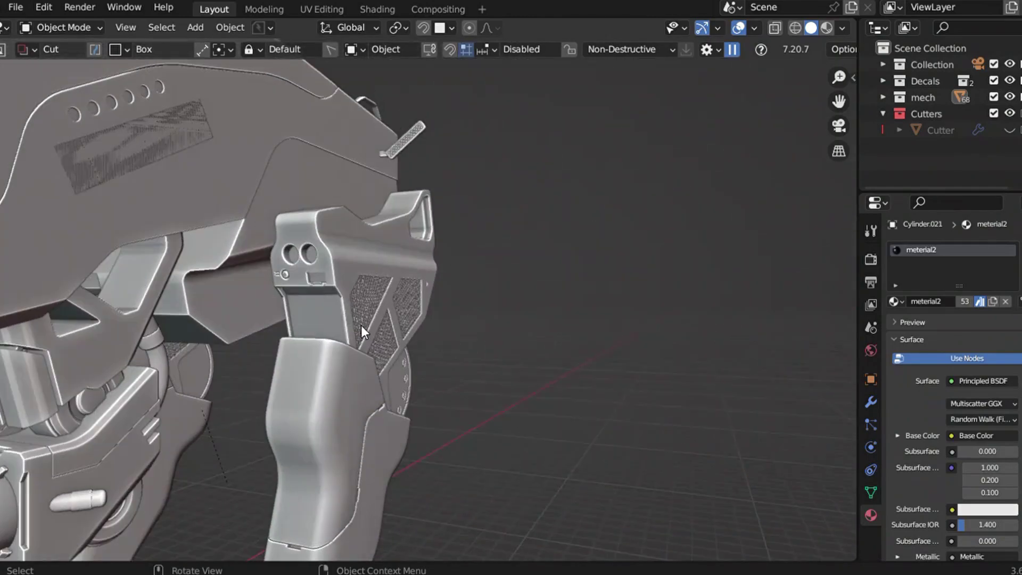
{"action": "middle_click_drag", "start_coordinate": [299, 212], "coordinate": [300, 211]}
{"action": "key", "text": "alt+h"}
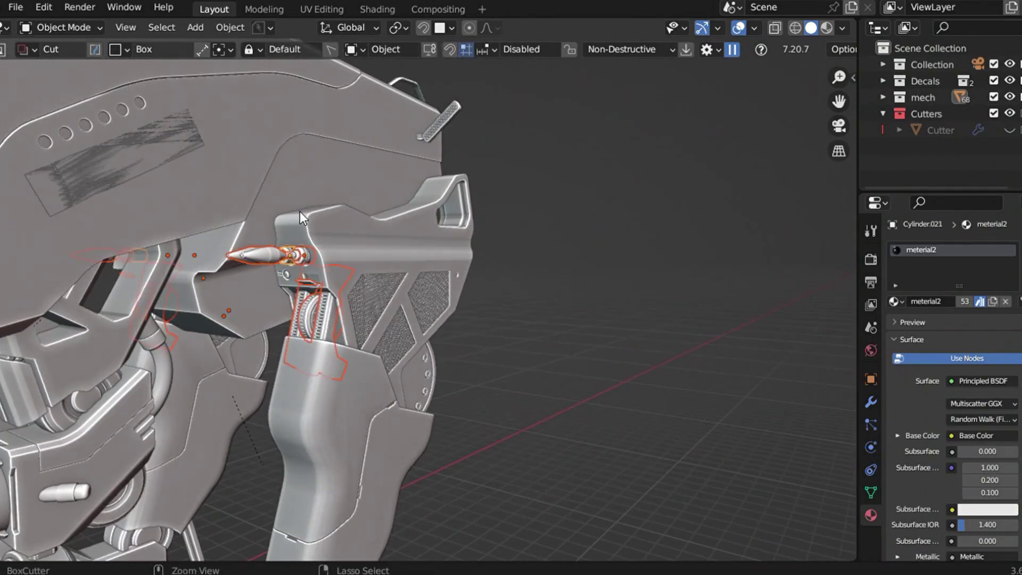
Step: Isolate the bolted ring around the gun barrels, examine its bolts and grooves from both sides, and restore the full view
{"action": "scroll", "coordinate": [398, 447], "scroll_direction": "up", "scroll_amount": 2}
{"action": "middle_click_drag", "start_coordinate": [258, 354], "coordinate": [258, 353]}
{"action": "scroll", "coordinate": [482, 327], "scroll_direction": "up", "scroll_amount": 2}
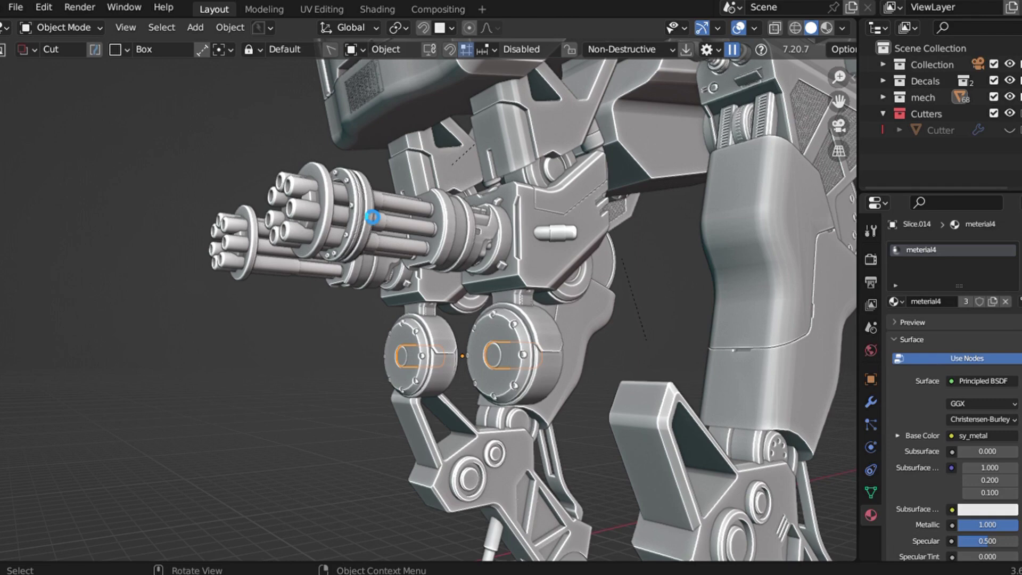
{"action": "left_click", "coordinate": [373, 217]}
{"action": "key", "text": "KP_Divide"}
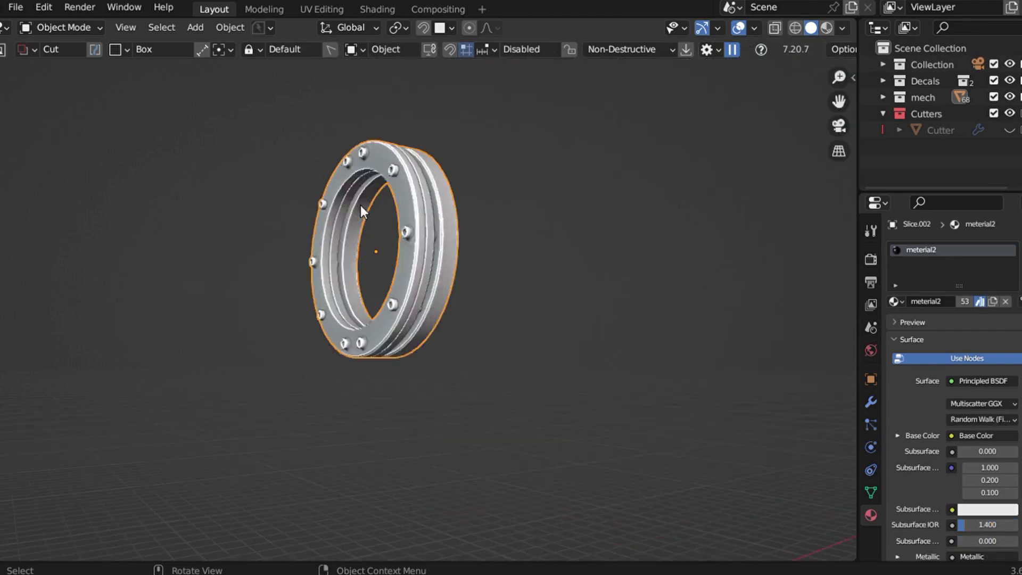
{"action": "key", "text": "KP_Divide"}
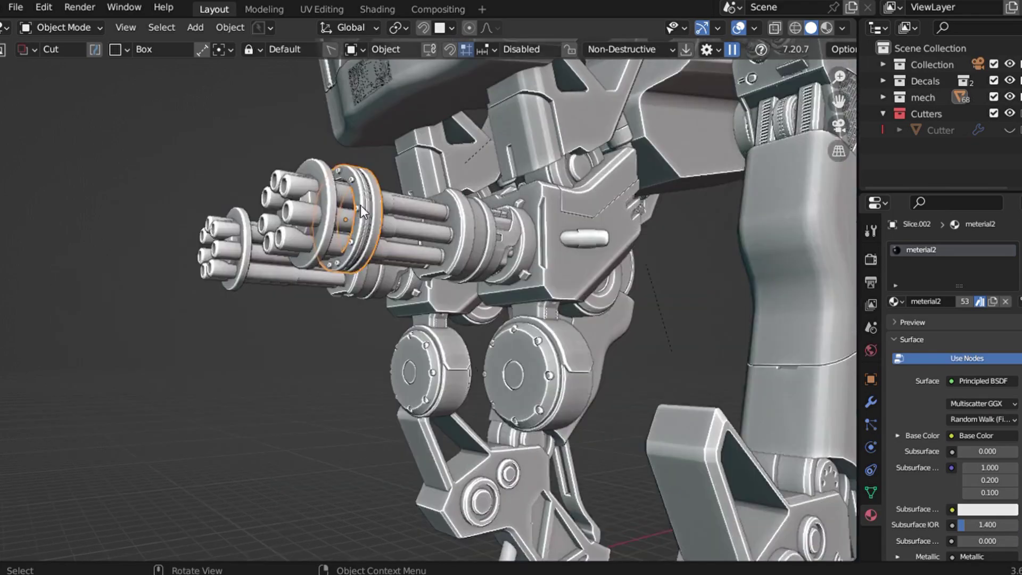
{"action": "left_click", "coordinate": [353, 241]}
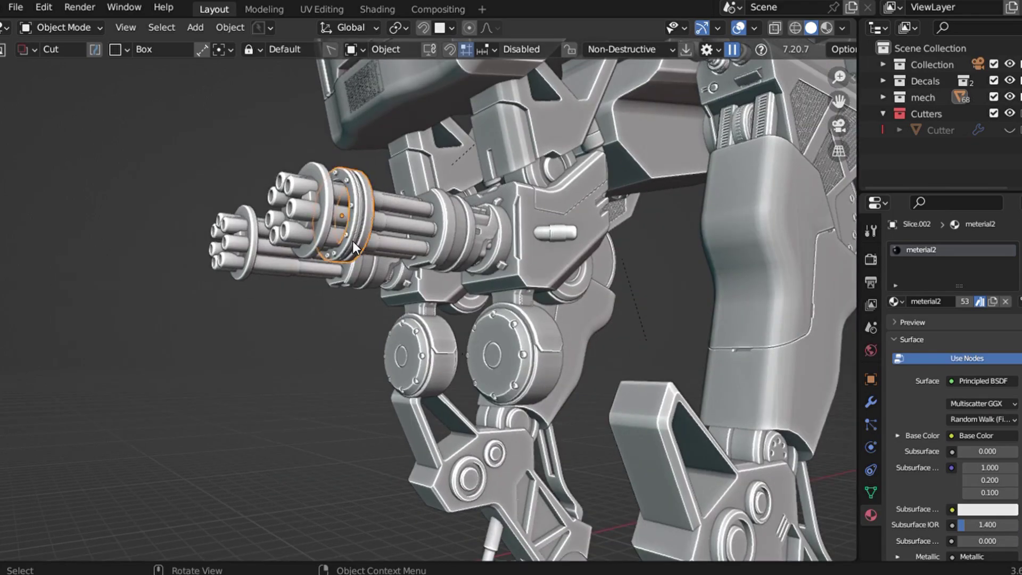
{"action": "key", "text": "KP_Divide"}
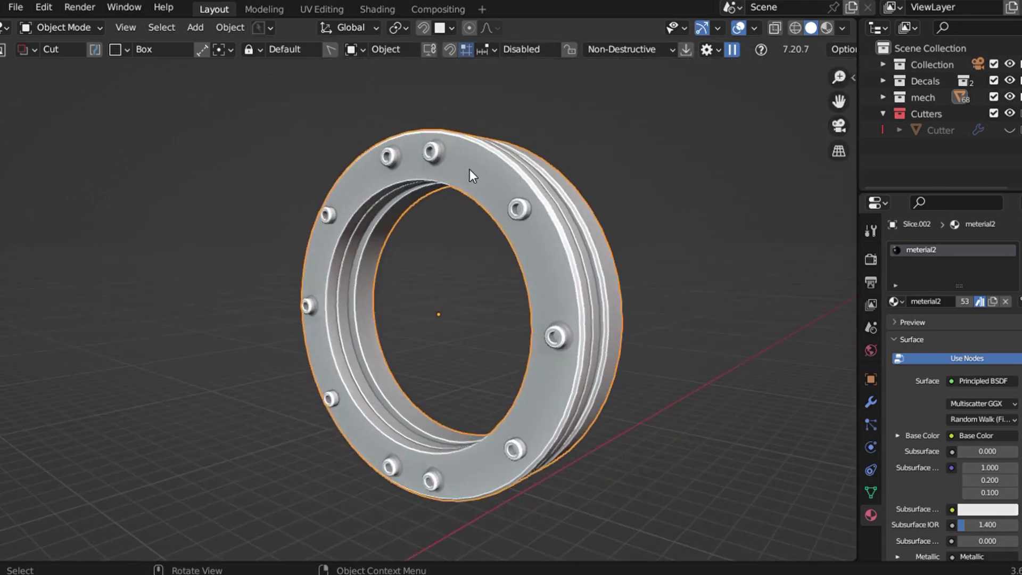
{"action": "middle_click_drag", "start_coordinate": [505, 437], "coordinate": [299, 468]}
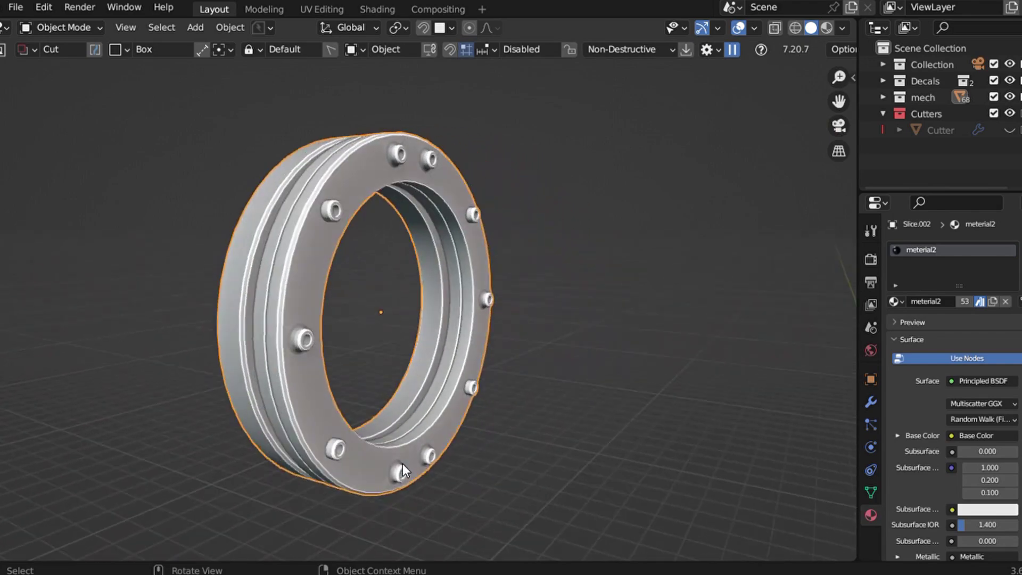
{"action": "middle_click_drag", "start_coordinate": [317, 401], "coordinate": [333, 88]}
{"action": "middle_click_drag", "start_coordinate": [513, 369], "coordinate": [513, 369]}
{"action": "key", "text": "KP_Divide"}
Step: Isolate the round disc behind the thigh, examine it from several angles, and restore the full mech view
{"action": "scroll", "coordinate": [513, 369], "scroll_direction": "down", "scroll_amount": 4}
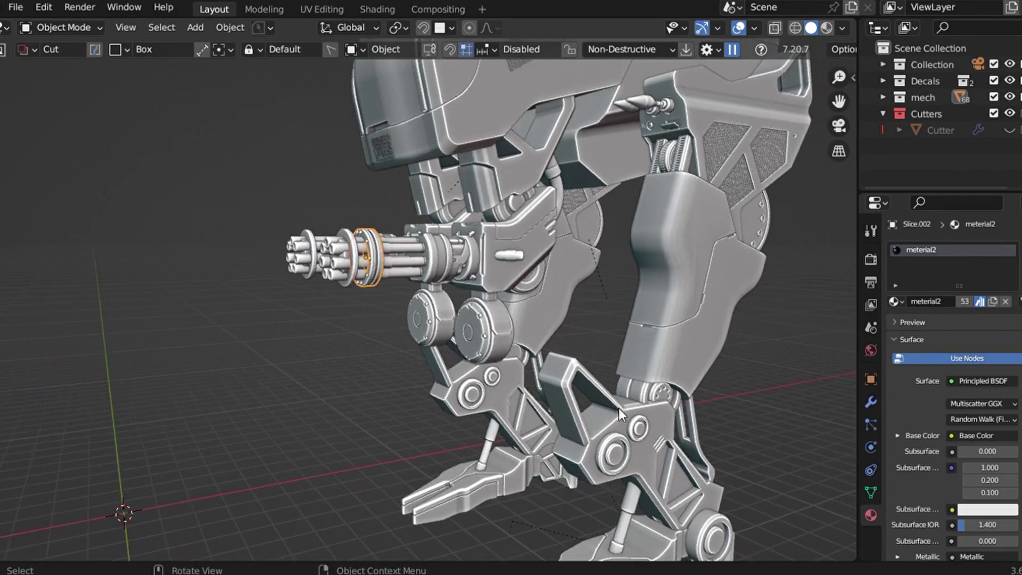
{"action": "middle_click_drag", "start_coordinate": [619, 408], "coordinate": [776, 304]}
{"action": "left_click", "coordinate": [610, 254], "text": "shift"}
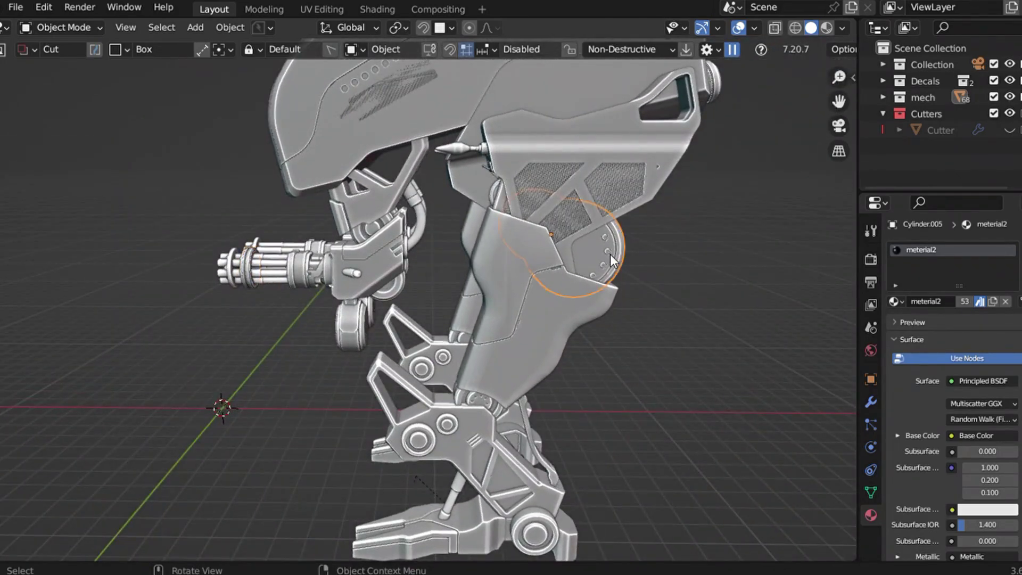
{"action": "key", "text": "KP_Divide"}
{"action": "middle_click_drag", "start_coordinate": [610, 254], "coordinate": [706, 277]}
{"action": "middle_click_drag", "start_coordinate": [535, 289], "coordinate": [520, 282]}
{"action": "key", "text": "KP_Divide"}
{"action": "scroll", "coordinate": [534, 289], "scroll_direction": "down", "scroll_amount": 2}
{"action": "scroll", "coordinate": [534, 289], "scroll_direction": "up", "scroll_amount": 4}
{"action": "scroll", "coordinate": [535, 288], "scroll_direction": "down", "scroll_amount": 4}
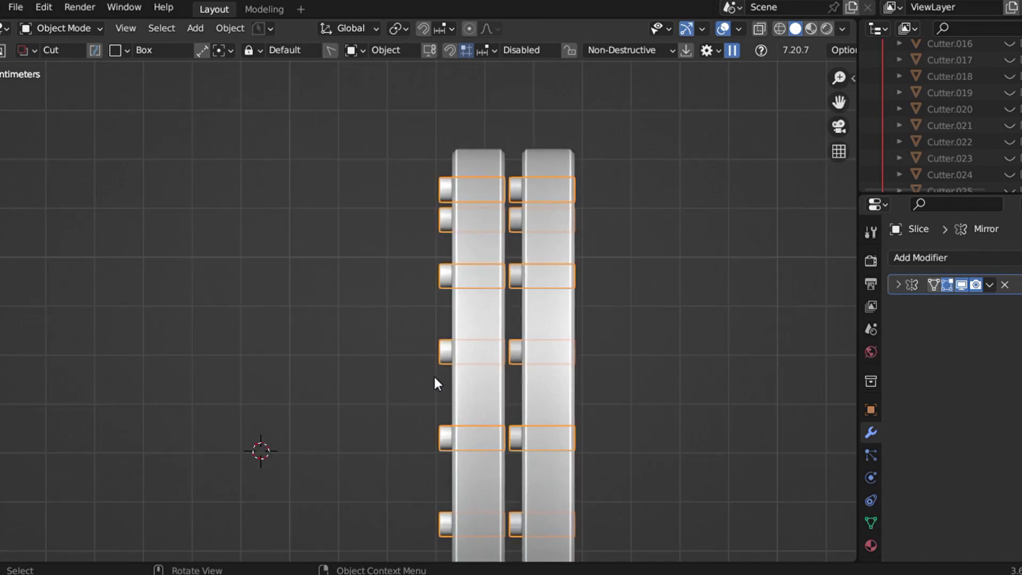
Step: Try a box cut over the bolts running through the two barrel rings, working in the side view
{"action": "scroll", "coordinate": [433, 374], "scroll_direction": "down", "scroll_amount": 4}
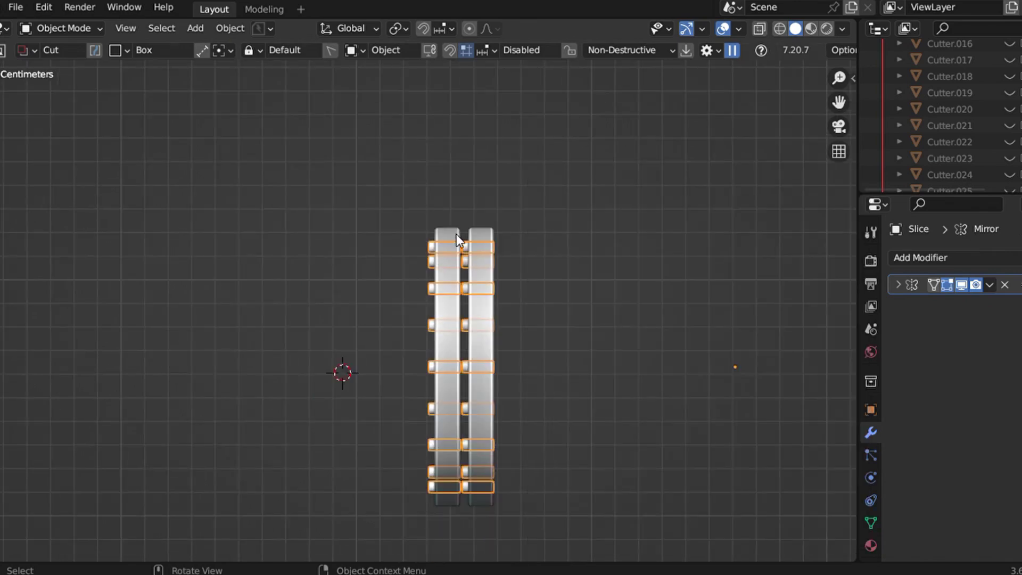
{"action": "left_click_drag", "start_coordinate": [460, 244], "coordinate": [542, 512]}
{"action": "middle_click_drag", "start_coordinate": [542, 511], "coordinate": [577, 515]}
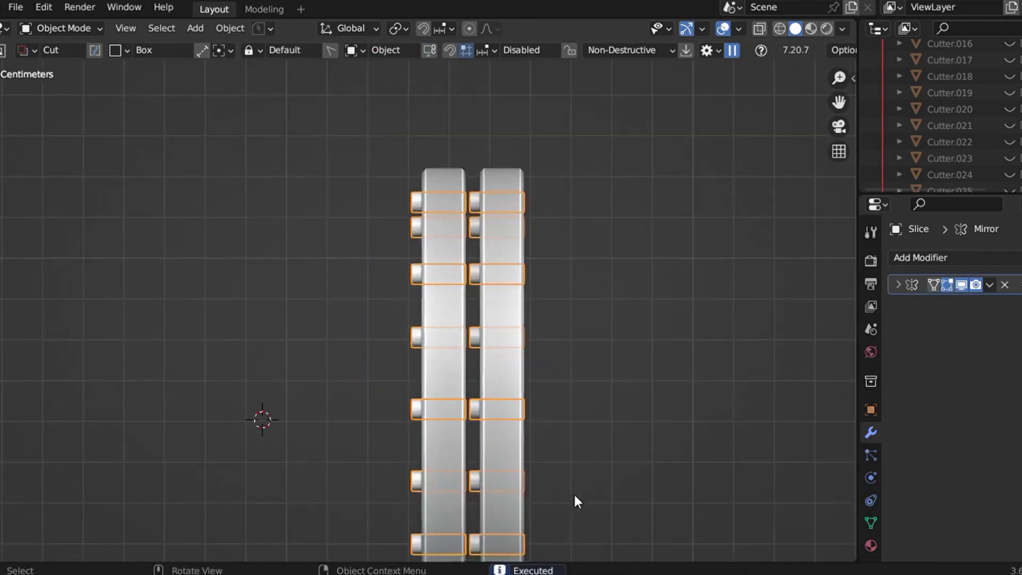
{"action": "scroll", "coordinate": [574, 493], "scroll_direction": "down", "scroll_amount": 3}
{"action": "mouse_move", "coordinate": [439, 230]}
{"action": "left_mouse_down"}
{"action": "mouse_move", "coordinate": [558, 465]}
{"action": "mouse_move", "coordinate": [521, 491]}
{"action": "mouse_move", "coordinate": [522, 503]}
{"action": "left_mouse_up"}
{"action": "scroll", "coordinate": [527, 469], "scroll_direction": "up", "scroll_amount": 3}
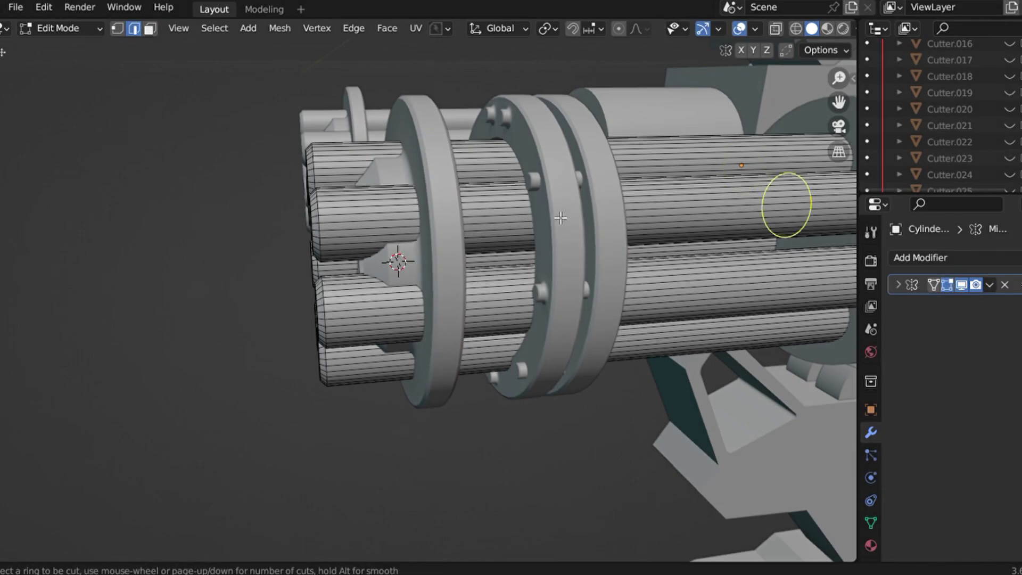
Step: Enter edge editing on the gun barrels and add a centred loop cut around two barrels between the rings and the hub
{"action": "right_click", "coordinate": [542, 231]}
{"action": "key", "text": "Tab"}
{"action": "left_click", "coordinate": [539, 140]}
{"action": "middle_click_drag", "start_coordinate": [535, 176], "coordinate": [423, 366]}
{"action": "key", "text": "ctrl+Tab"}
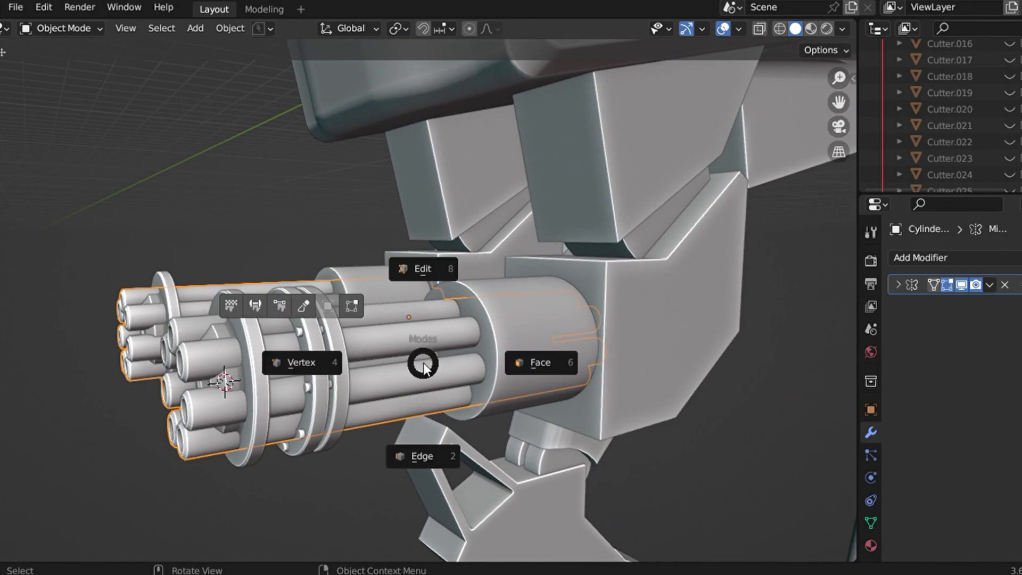
{"action": "left_click", "coordinate": [435, 403]}
{"action": "key", "text": "ctrl+r"}
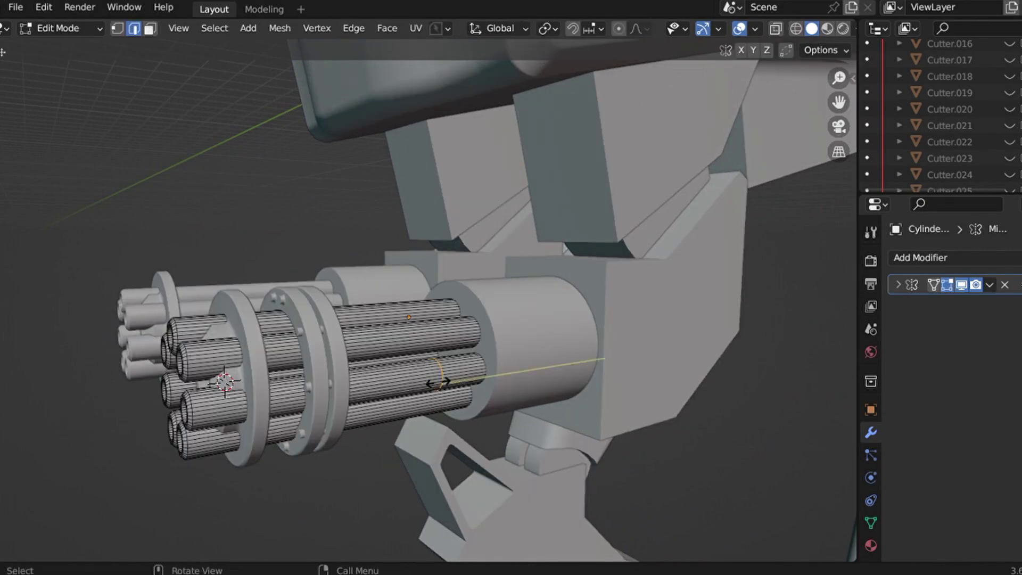
{"action": "left_click", "coordinate": [445, 384]}
{"action": "right_click", "coordinate": [445, 337]}
{"action": "key", "text": "ctrl+r"}
{"action": "left_click", "coordinate": [444, 337]}
{"action": "right_click", "coordinate": [445, 337]}
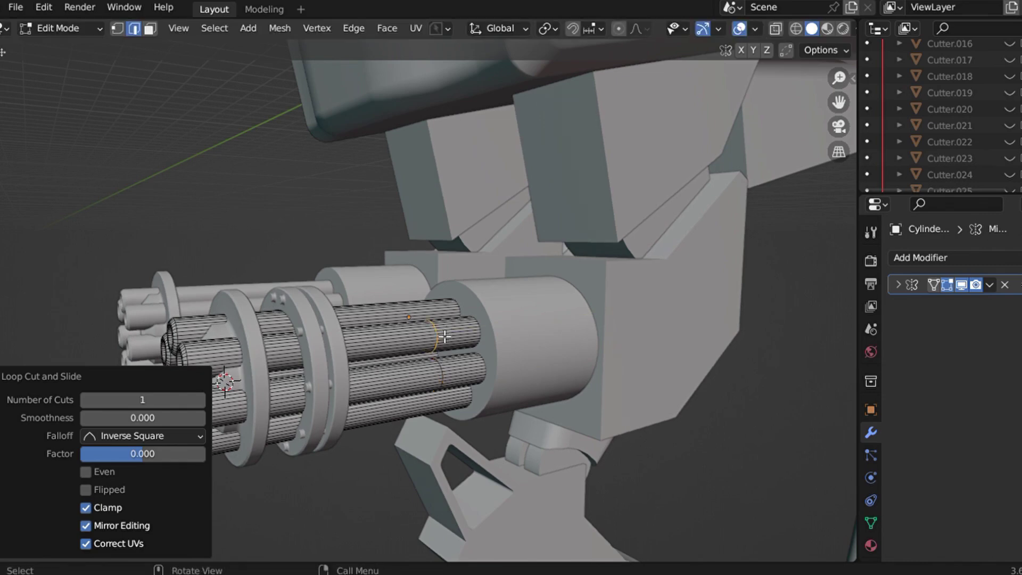
Step: Add a matching centred loop cut around the lowest barrel in front of the hub
{"action": "scroll", "coordinate": [441, 411], "scroll_direction": "up", "scroll_amount": 5}
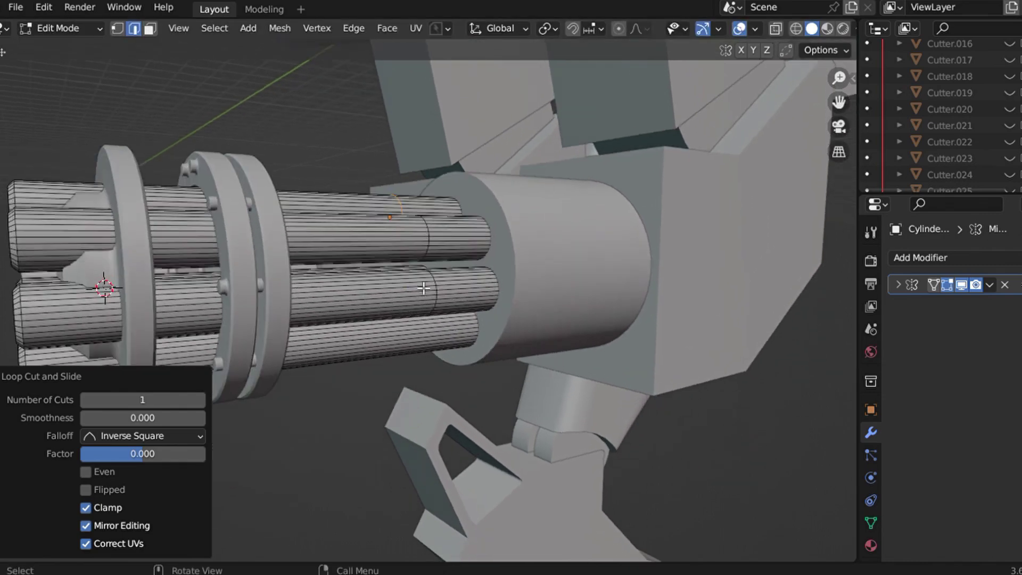
{"action": "key", "text": "ctrl+r"}
{"action": "left_click", "coordinate": [408, 364]}
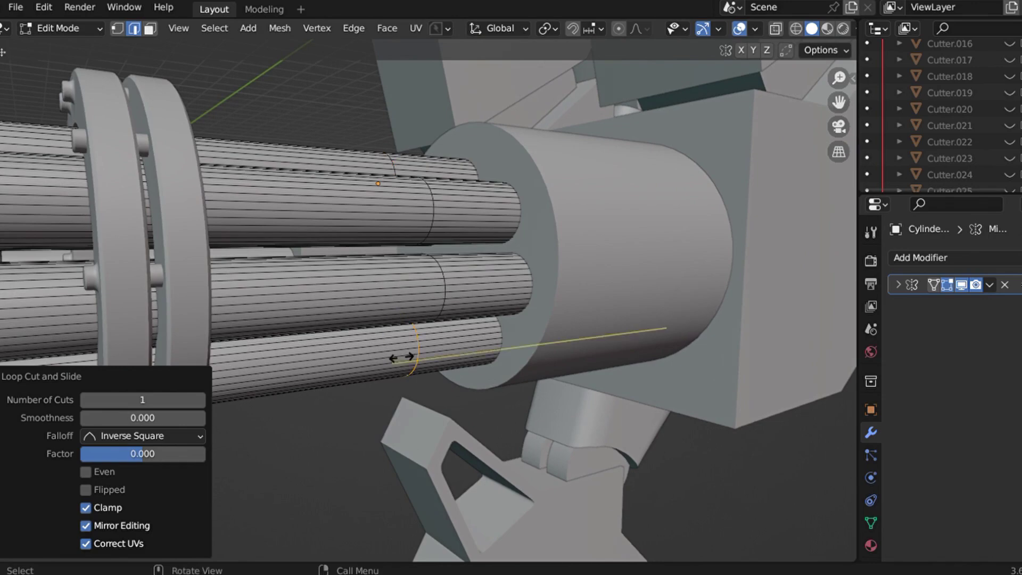
{"action": "right_click", "coordinate": [402, 359]}
{"action": "middle_click_drag", "start_coordinate": [404, 360], "coordinate": [496, 397]}
Step: Turn on the viewport display of the Bevel modifier on the foot's upper toe plate
{"action": "scroll", "coordinate": [445, 409], "scroll_direction": "down", "scroll_amount": 9}
{"action": "scroll", "coordinate": [495, 396], "scroll_direction": "up", "scroll_amount": 3}
{"action": "middle_click_drag", "start_coordinate": [495, 397], "coordinate": [322, 279], "text": "shift"}
{"action": "scroll", "coordinate": [315, 453], "scroll_direction": "up", "scroll_amount": 3}
{"action": "scroll", "coordinate": [395, 400], "scroll_direction": "up", "scroll_amount": 2}
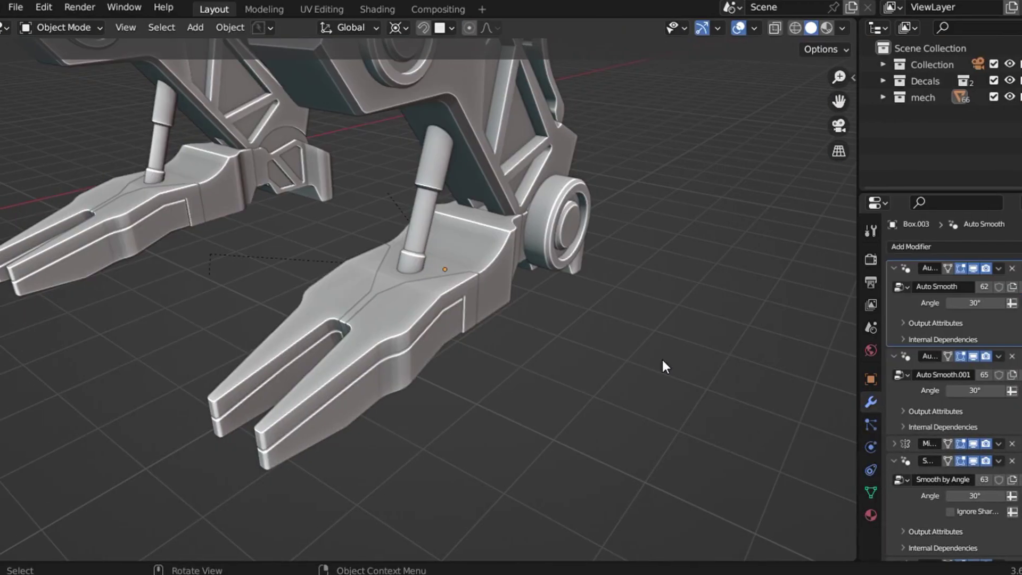
{"action": "scroll", "coordinate": [546, 259], "scroll_direction": "down", "scroll_amount": 4}
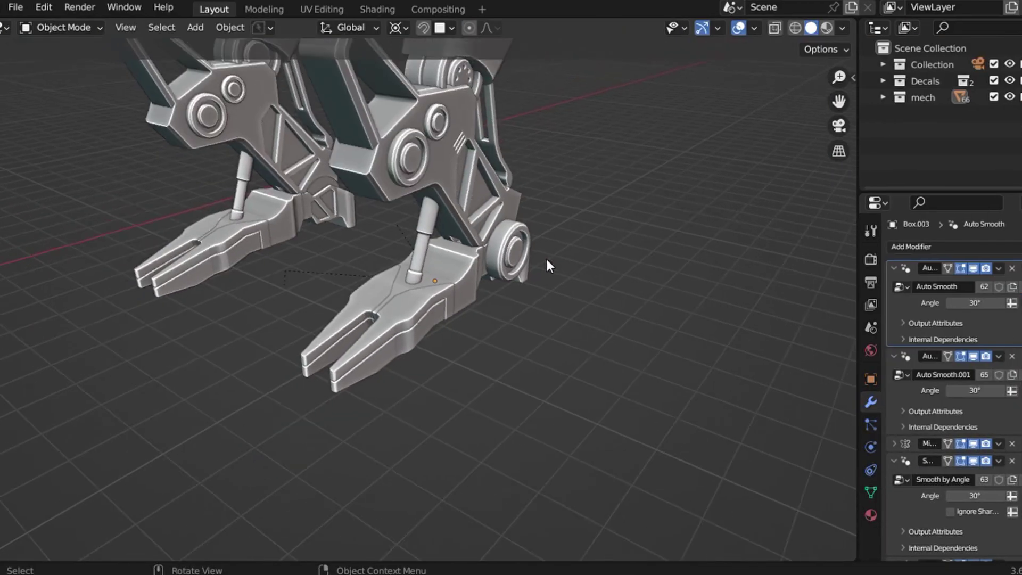
{"action": "middle_click_drag", "start_coordinate": [547, 259], "coordinate": [546, 259]}
{"action": "scroll", "coordinate": [547, 259], "scroll_direction": "down", "scroll_amount": 3}
{"action": "scroll", "coordinate": [546, 259], "scroll_direction": "up", "scroll_amount": 5}
{"action": "middle_click_drag", "start_coordinate": [546, 259], "coordinate": [546, 259], "text": "shift"}
{"action": "scroll", "coordinate": [546, 259], "scroll_direction": "up", "scroll_amount": 4}
{"action": "scroll", "coordinate": [547, 259], "scroll_direction": "down", "scroll_amount": 2}
{"action": "scroll", "coordinate": [547, 259], "scroll_direction": "up", "scroll_amount": 2}
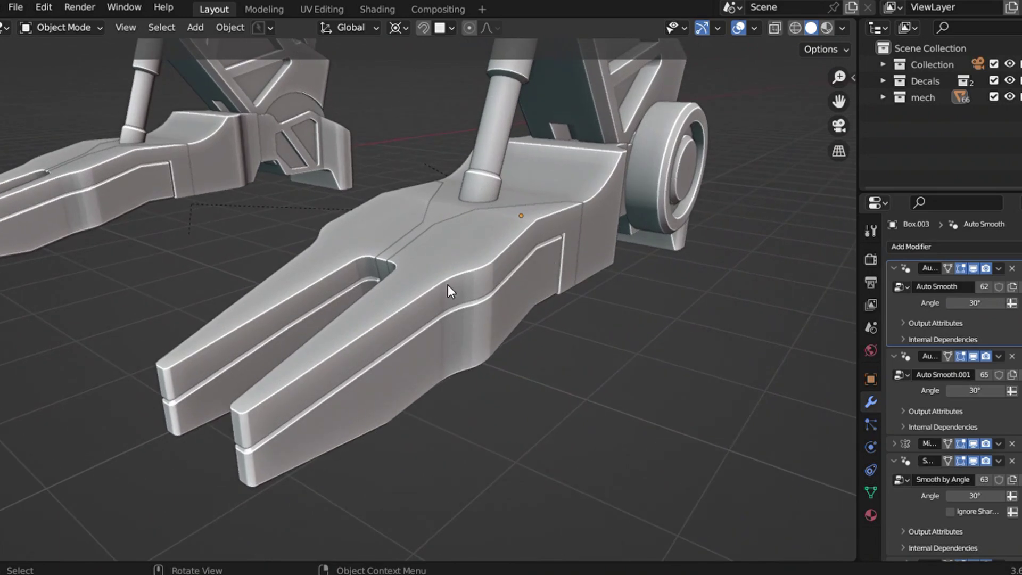
{"action": "left_click", "coordinate": [417, 263]}
{"action": "left_click", "coordinate": [970, 267]}
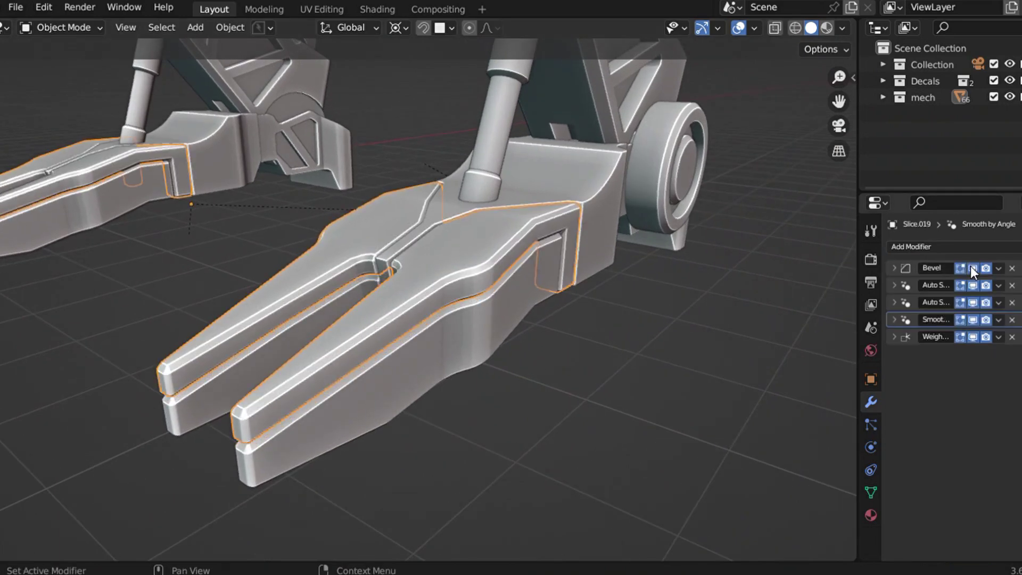
Step: Turn off the viewport display of the Bevel modifier on the foot's upper and lower toe plates
{"action": "left_click", "coordinate": [484, 328]}
{"action": "middle_click_drag", "start_coordinate": [558, 359], "coordinate": [549, 352]}
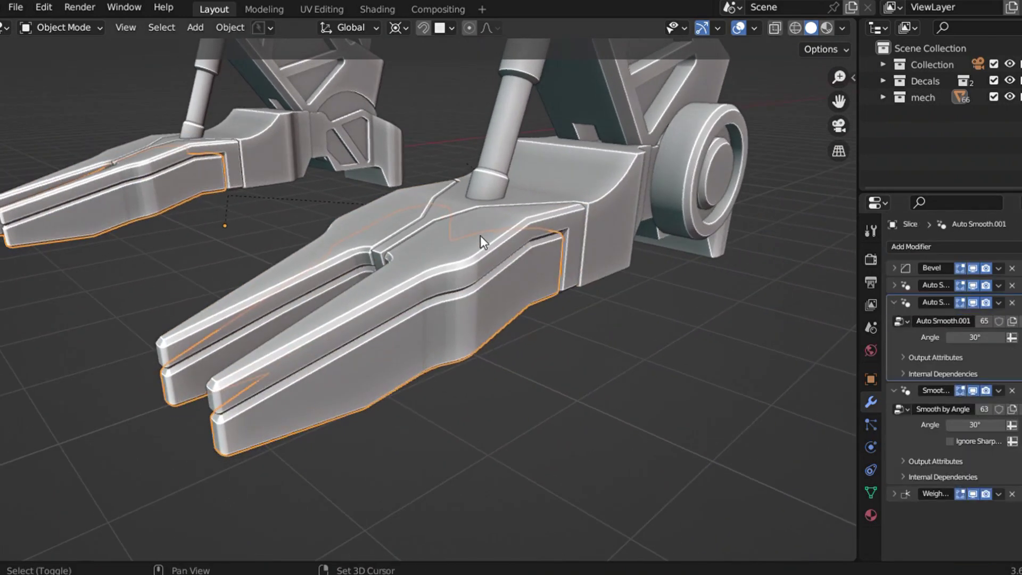
{"action": "left_click", "coordinate": [481, 235], "text": "shift"}
{"action": "left_click", "coordinate": [973, 267]}
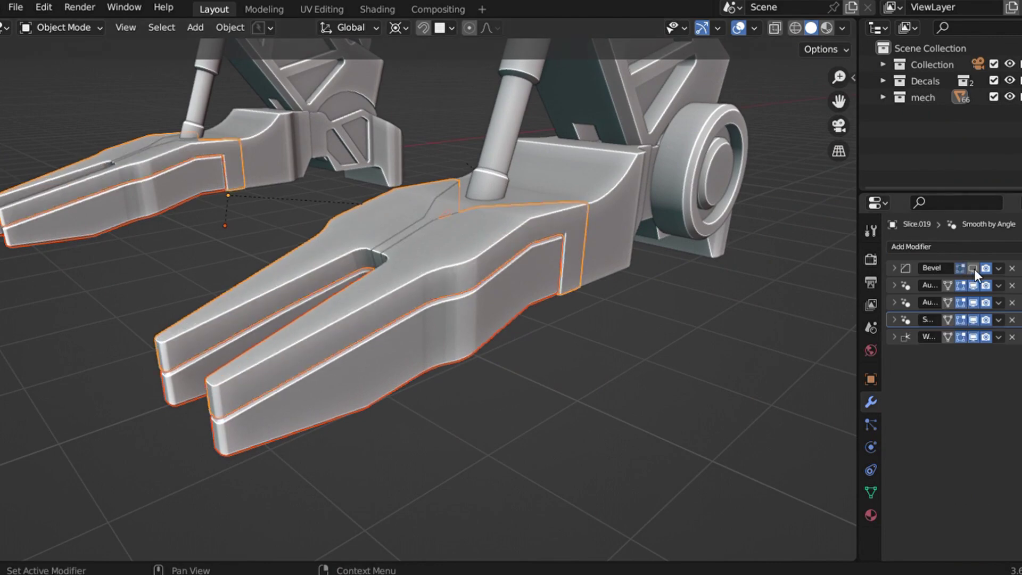
{"action": "left_click", "coordinate": [583, 445]}
{"action": "left_click", "coordinate": [455, 337]}
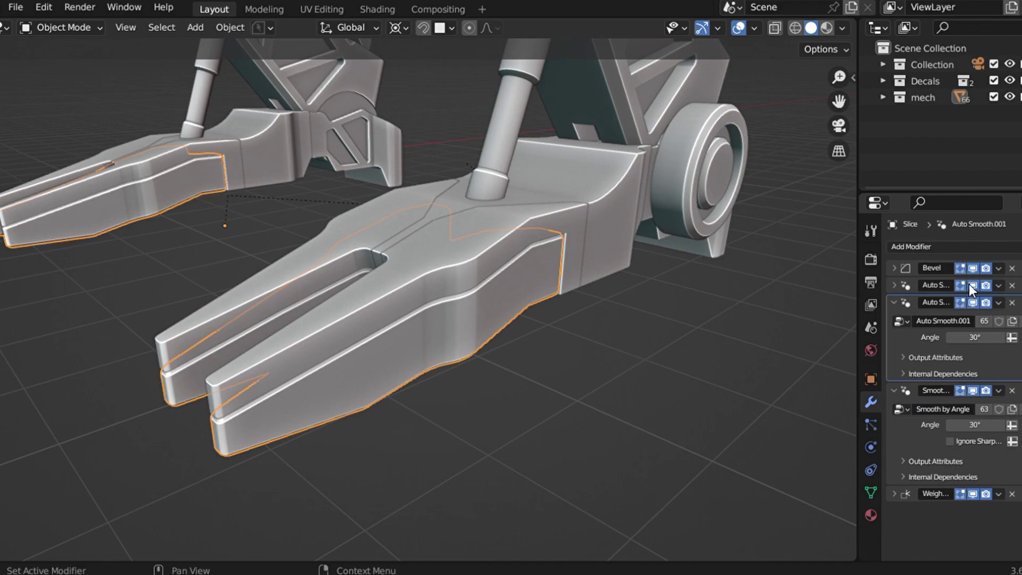
{"action": "left_click", "coordinate": [973, 268]}
{"action": "left_click", "coordinate": [584, 418]}
{"action": "middle_click_drag", "start_coordinate": [583, 418], "coordinate": [582, 416]}
{"action": "scroll", "coordinate": [583, 416], "scroll_direction": "up", "scroll_amount": 4}
{"action": "middle_click_drag", "start_coordinate": [582, 416], "coordinate": [583, 416], "text": "shift"}
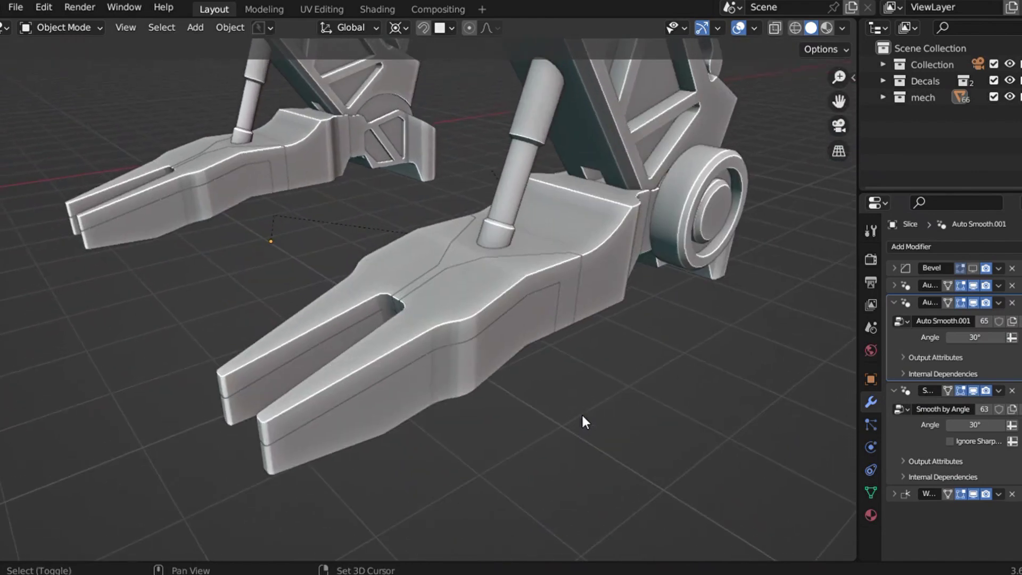
Step: Turn the viewport display of the Bevel modifier back on for both toe plates of the foot
{"action": "left_click", "coordinate": [489, 280]}
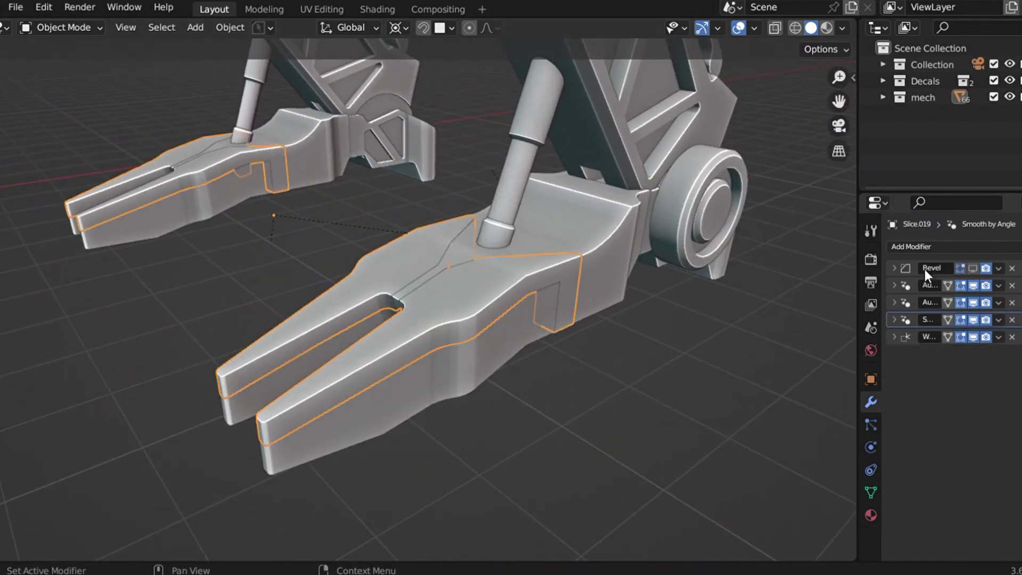
{"action": "left_click", "coordinate": [485, 354]}
{"action": "left_click", "coordinate": [973, 268]}
{"action": "left_click", "coordinate": [611, 373]}
{"action": "scroll", "coordinate": [611, 374], "scroll_direction": "down", "scroll_amount": 3}
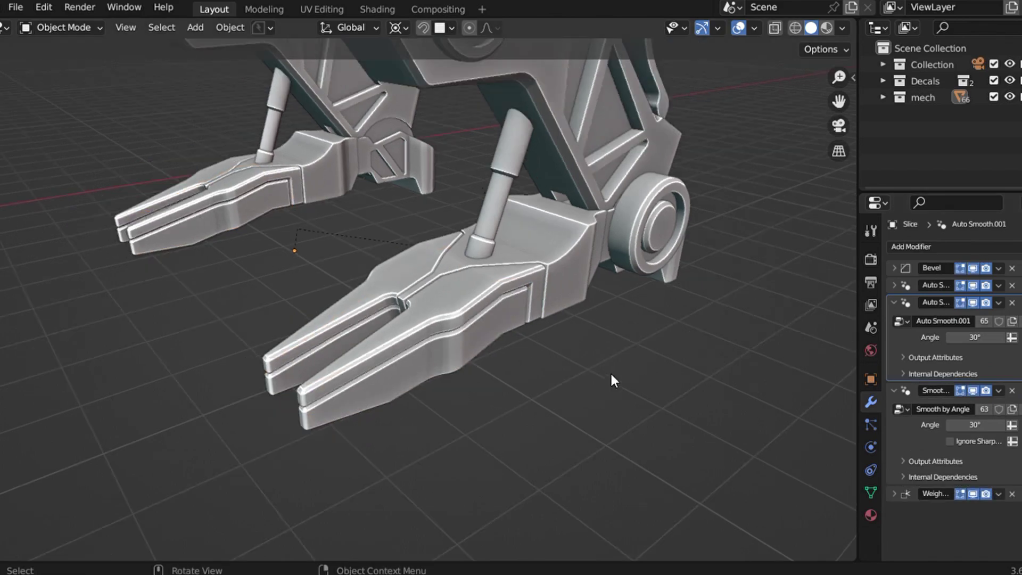
{"action": "middle_click_drag", "start_coordinate": [611, 374], "coordinate": [612, 373]}
{"action": "scroll", "coordinate": [612, 374], "scroll_direction": "down", "scroll_amount": 2}
{"action": "scroll", "coordinate": [611, 374], "scroll_direction": "up", "scroll_amount": 2}
{"action": "scroll", "coordinate": [612, 374], "scroll_direction": "down", "scroll_amount": 1}
{"action": "middle_click_drag", "start_coordinate": [611, 374], "coordinate": [611, 374], "text": "shift"}
{"action": "scroll", "coordinate": [612, 374], "scroll_direction": "down", "scroll_amount": 1}
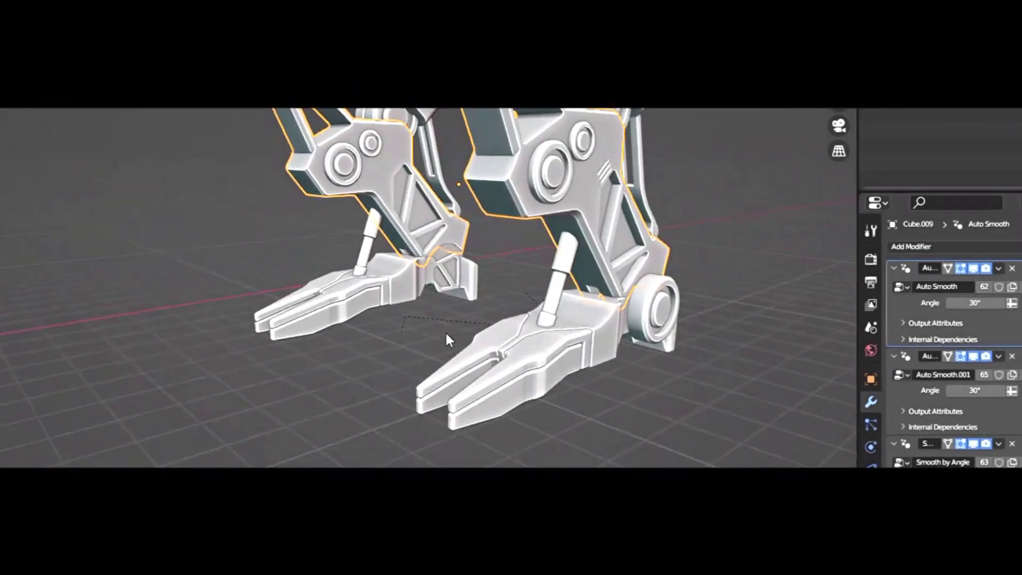
Step: Isolate the foot's upper and lower toe plates, ankle section and heel piece in local view, and clear the selection
{"action": "middle_click_drag", "start_coordinate": [445, 330], "coordinate": [447, 333]}
{"action": "scroll", "coordinate": [445, 331], "scroll_direction": "up", "scroll_amount": 5}
{"action": "scroll", "coordinate": [446, 330], "scroll_direction": "down", "scroll_amount": 5}
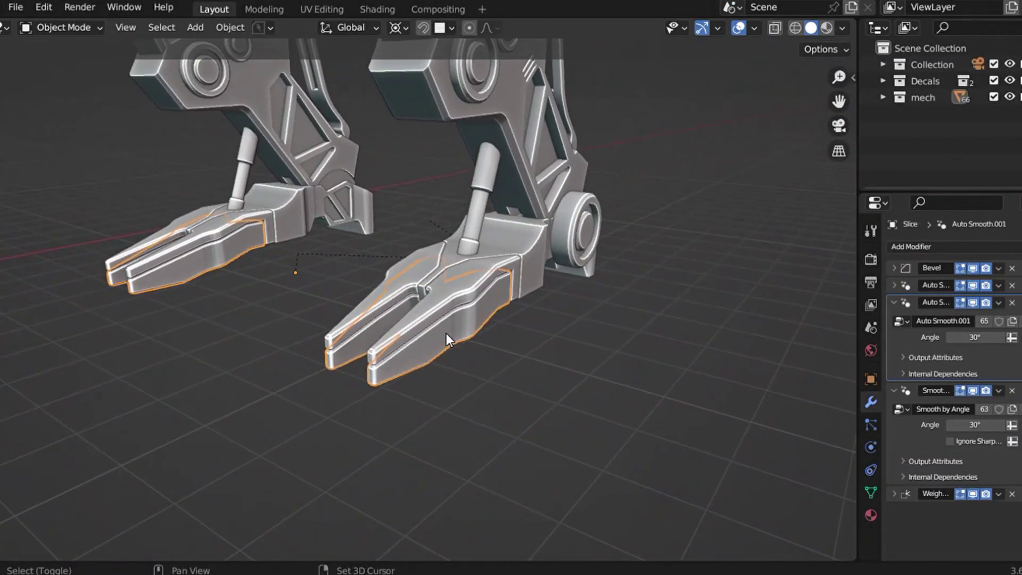
{"action": "left_click", "coordinate": [489, 277], "text": "shift"}
{"action": "left_click", "coordinate": [526, 239], "text": "shift"}
{"action": "middle_click_drag", "start_coordinate": [525, 238], "coordinate": [526, 238]}
{"action": "left_click", "coordinate": [632, 274], "text": "shift"}
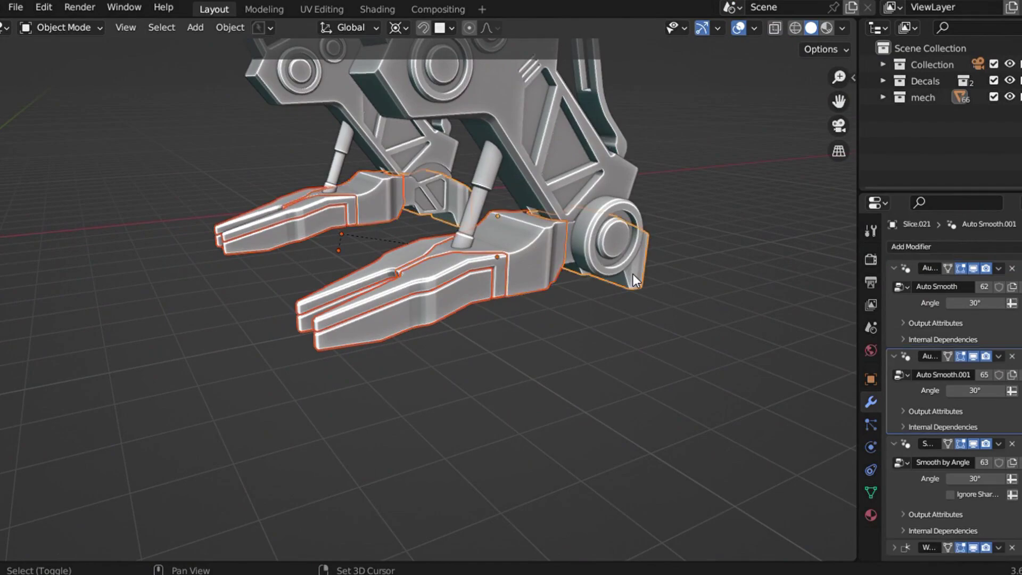
{"action": "key", "text": "KP_Divide"}
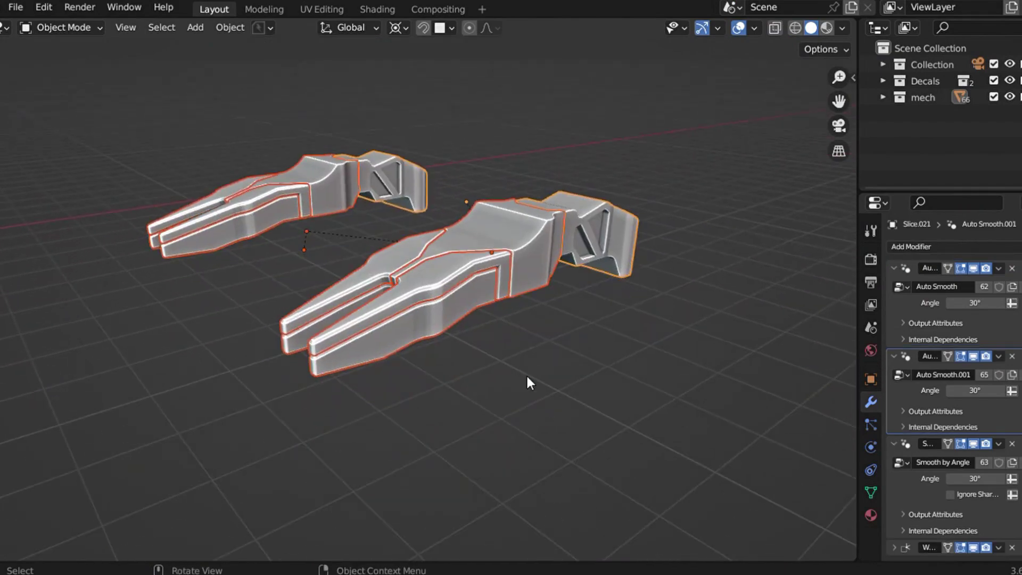
{"action": "left_click", "coordinate": [526, 374]}
{"action": "scroll", "coordinate": [526, 374], "scroll_direction": "up", "scroll_amount": 4}
{"action": "scroll", "coordinate": [526, 374], "scroll_direction": "down", "scroll_amount": 3}
{"action": "middle_click_drag", "start_coordinate": [526, 374], "coordinate": [527, 374]}
{"action": "scroll", "coordinate": [526, 373], "scroll_direction": "down", "scroll_amount": 1}
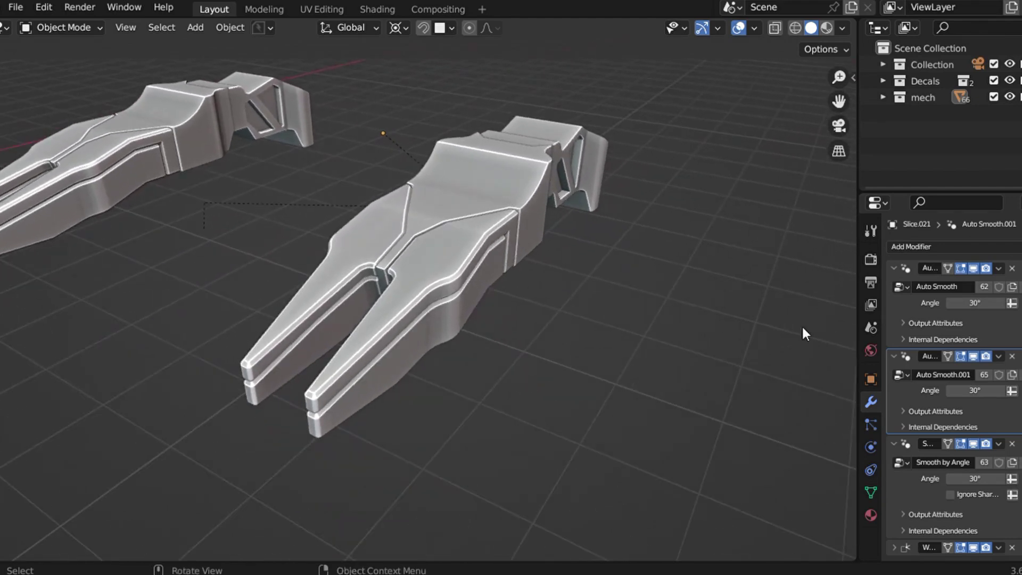
Step: Switch the lower toe plate's Bevel modifier display off in the viewport and back on to compare the seam
{"action": "left_click", "coordinate": [478, 300]}
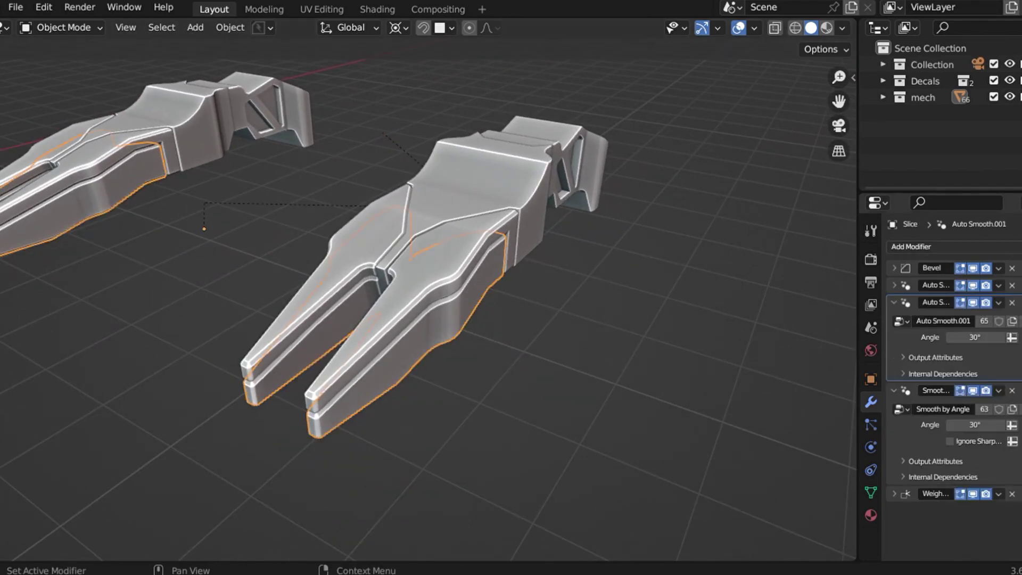
{"action": "left_click", "coordinate": [469, 253]}
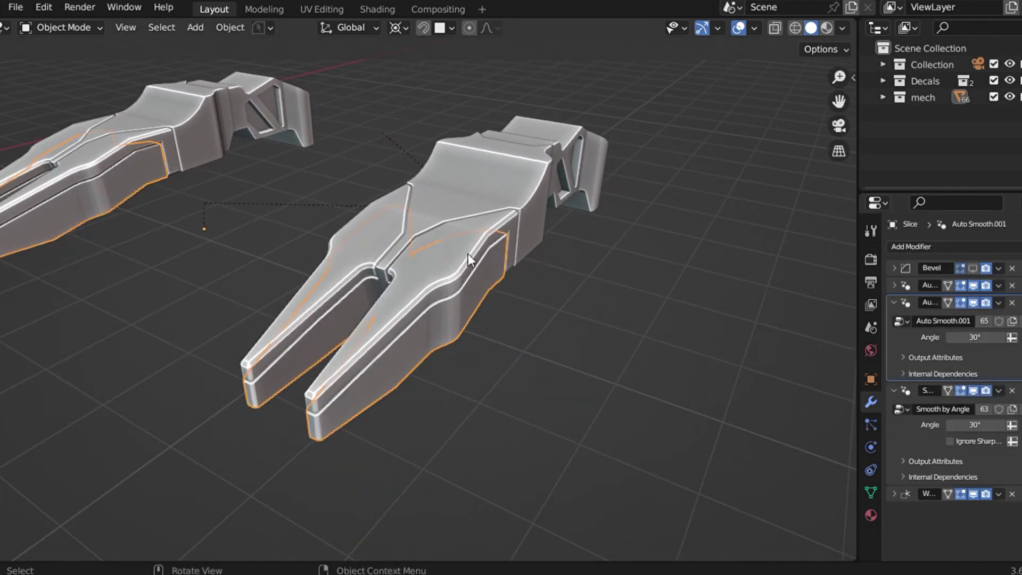
{"action": "left_click", "coordinate": [973, 269]}
{"action": "middle_click_drag", "start_coordinate": [554, 222], "coordinate": [767, 218]}
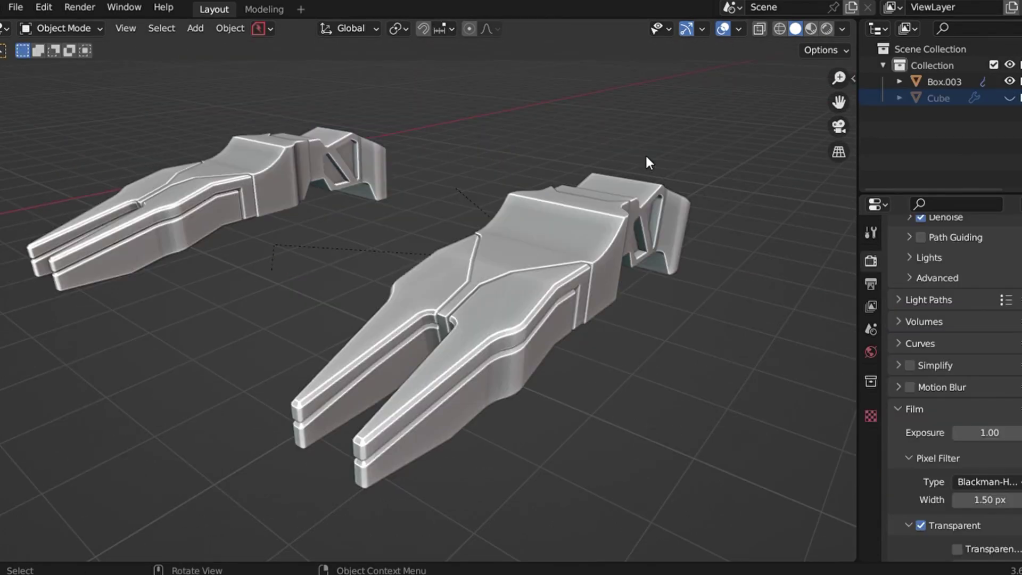
Step: Switch the viewport to rendered shading and examine the isolated feet from a lower angle
{"action": "left_click", "coordinate": [832, 29]}
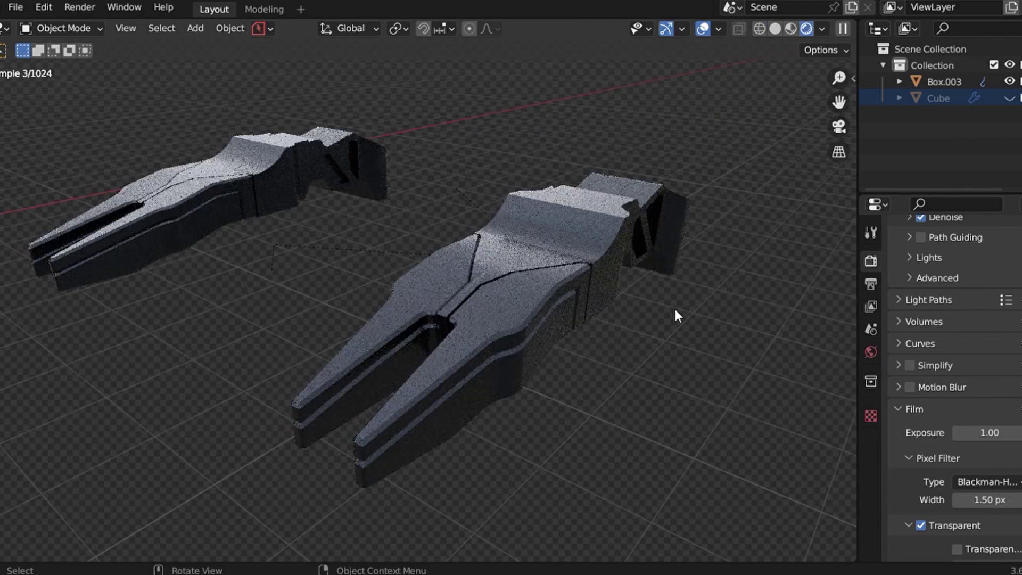
{"action": "middle_click_drag", "start_coordinate": [675, 309], "coordinate": [675, 309]}
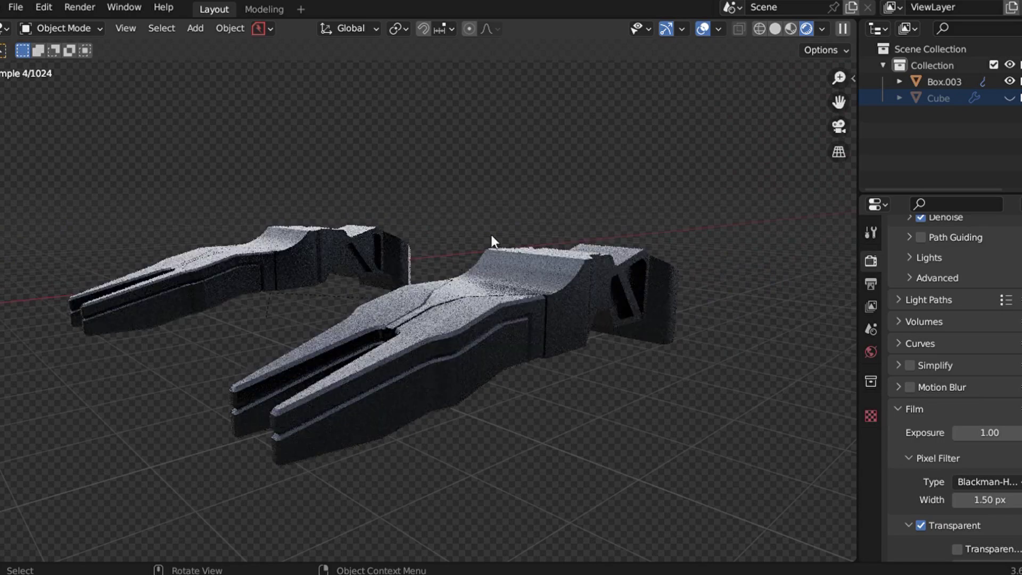
{"action": "middle_click_drag", "start_coordinate": [434, 386], "coordinate": [434, 386]}
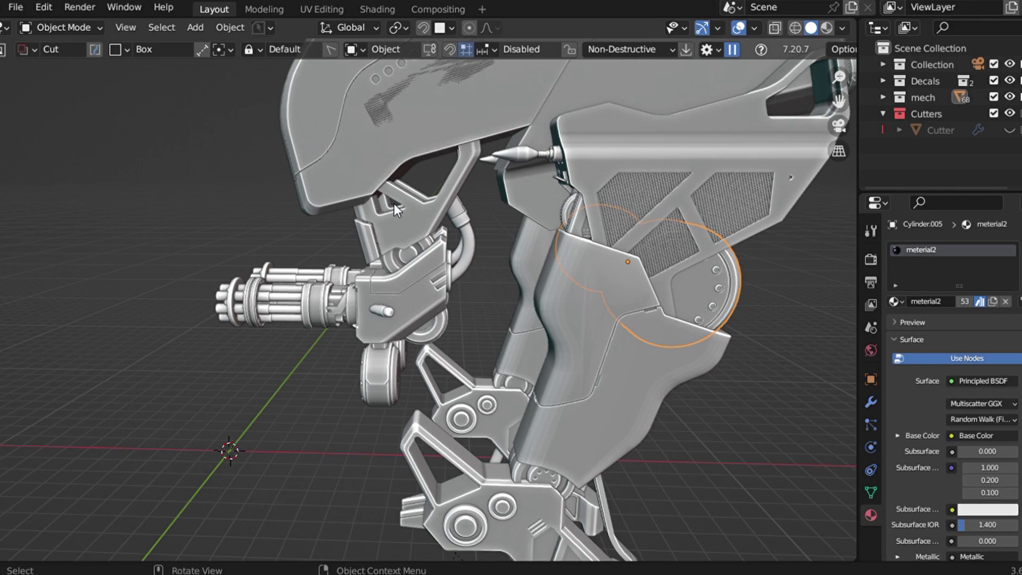
Step: Try hiding the hoses and their connectors behind the gun housing, and undo the hiding
{"action": "middle_click_drag", "start_coordinate": [487, 205], "coordinate": [305, 371]}
{"action": "scroll", "coordinate": [305, 371], "scroll_direction": "up", "scroll_amount": 2}
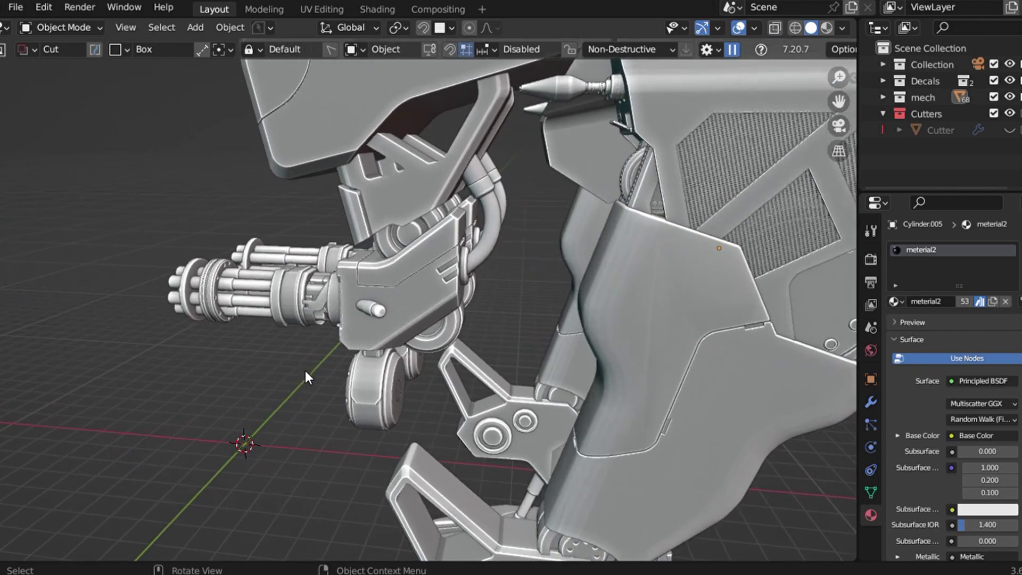
{"action": "left_click", "coordinate": [487, 186]}
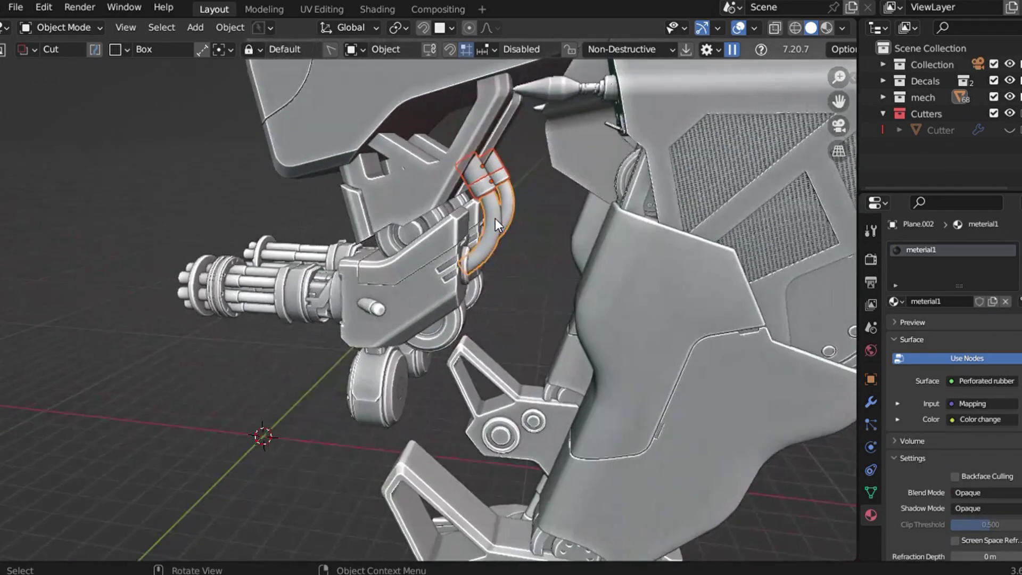
{"action": "middle_click_drag", "start_coordinate": [495, 218], "coordinate": [386, 304]}
{"action": "scroll", "coordinate": [496, 218], "scroll_direction": "up", "scroll_amount": 5}
{"action": "scroll", "coordinate": [495, 218], "scroll_direction": "down", "scroll_amount": 4}
{"action": "scroll", "coordinate": [495, 219], "scroll_direction": "down", "scroll_amount": 4}
{"action": "key", "text": "h"}
{"action": "scroll", "coordinate": [386, 305], "scroll_direction": "down", "scroll_amount": 4}
{"action": "key", "text": "ctrl+z"}
{"action": "scroll", "coordinate": [340, 354], "scroll_direction": "up", "scroll_amount": 4}
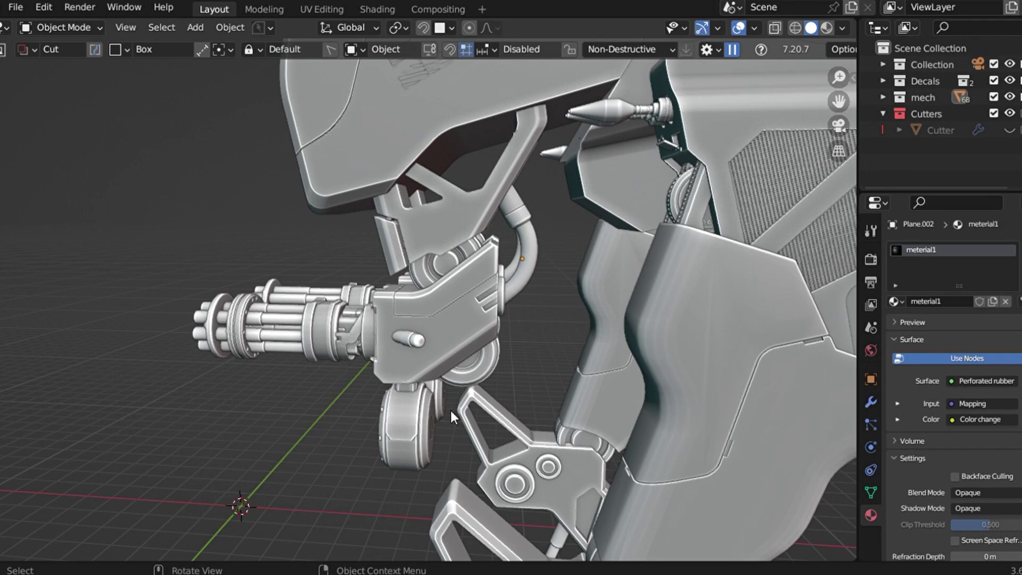
Step: Isolate the gun hub's top cover, inner cylinder, side panel, vent piece and outer drum in local view and examine them
{"action": "scroll", "coordinate": [449, 408], "scroll_direction": "up", "scroll_amount": 8}
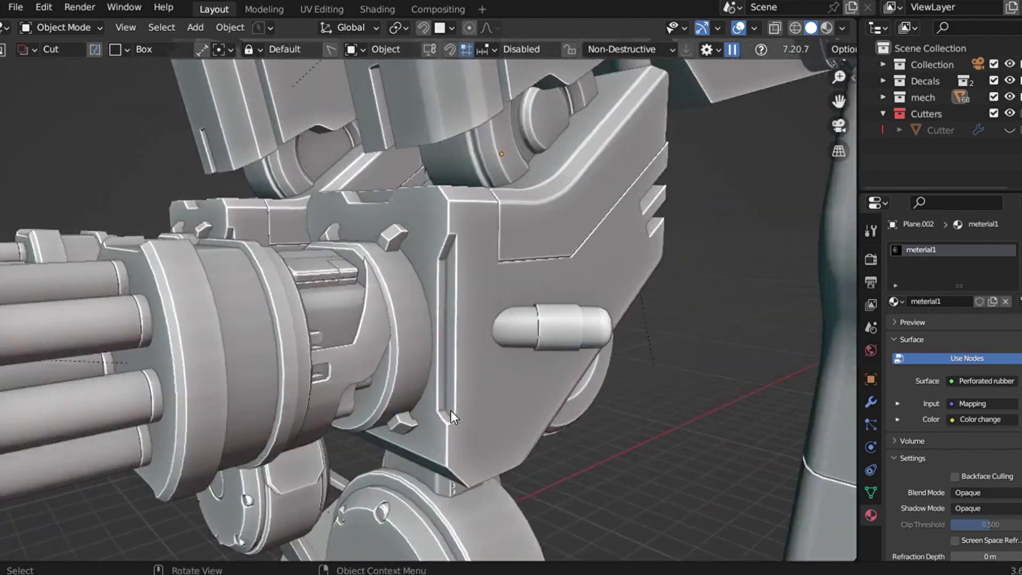
{"action": "scroll", "coordinate": [420, 319], "scroll_direction": "up", "scroll_amount": 3}
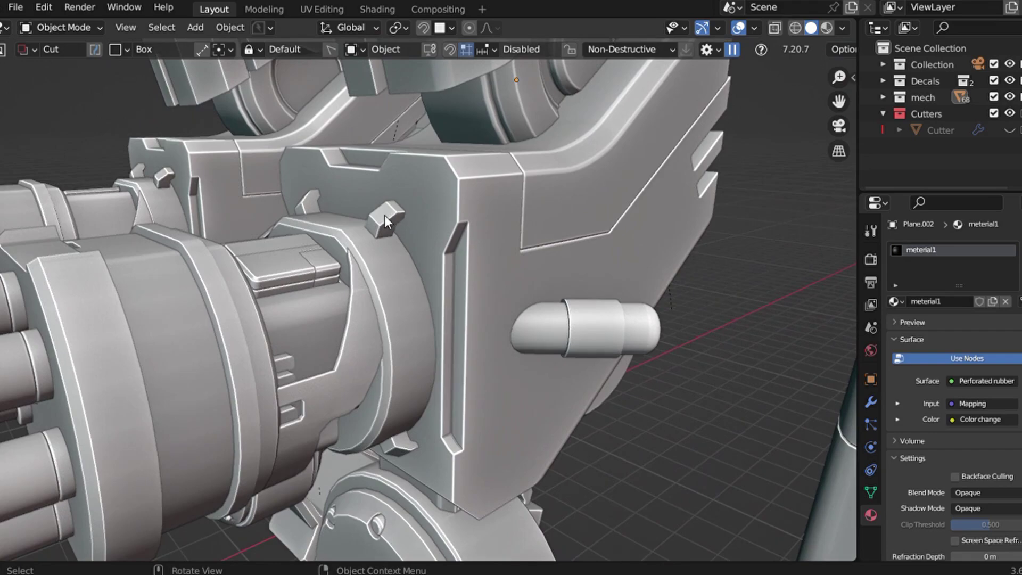
{"action": "scroll", "coordinate": [385, 215], "scroll_direction": "down", "scroll_amount": 2}
{"action": "left_click", "coordinate": [321, 264], "text": "shift"}
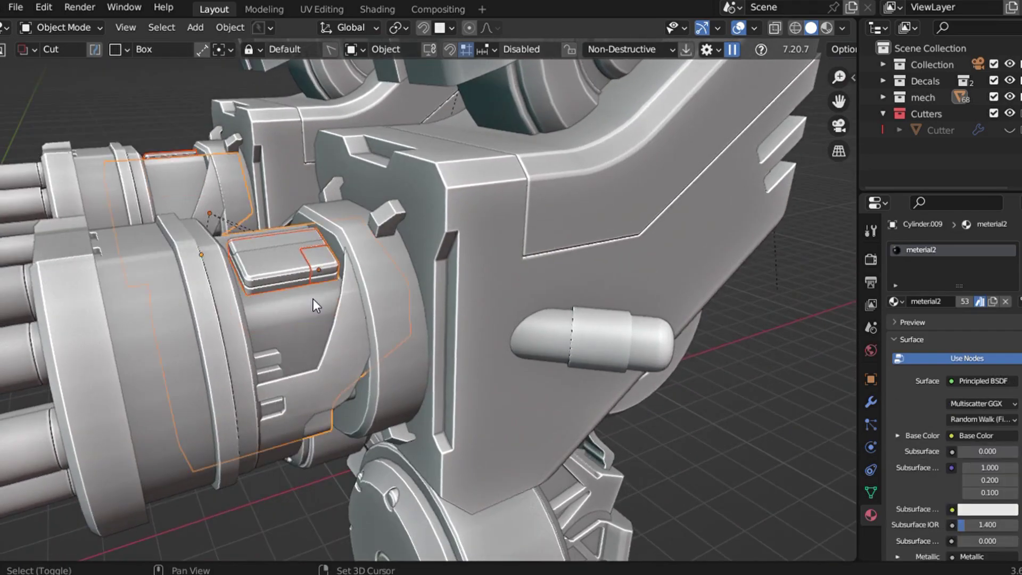
{"action": "left_click", "coordinate": [324, 347], "text": "shift"}
{"action": "middle_click_drag", "start_coordinate": [279, 360], "coordinate": [315, 403]}
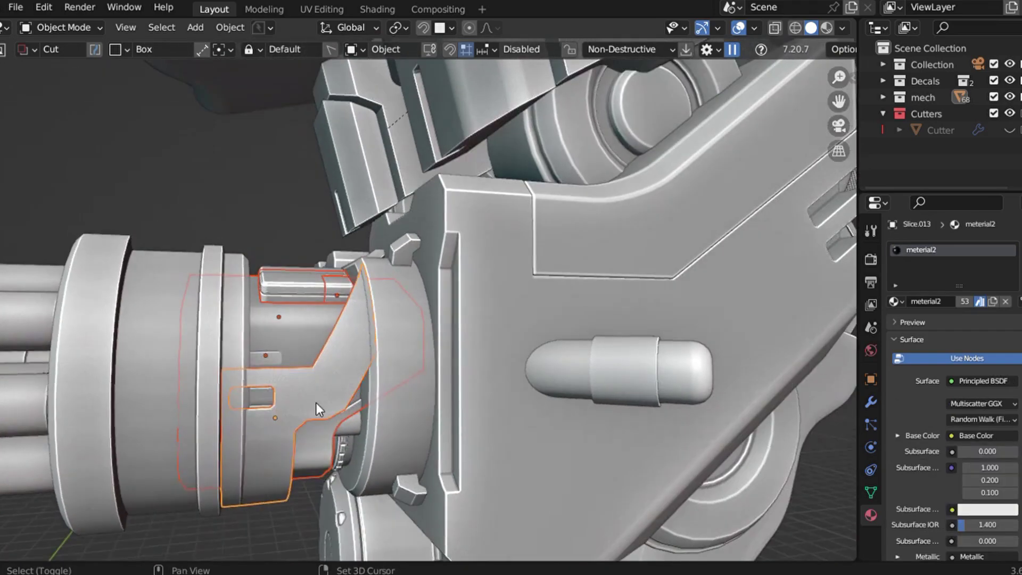
{"action": "left_click", "coordinate": [350, 433], "text": "shift"}
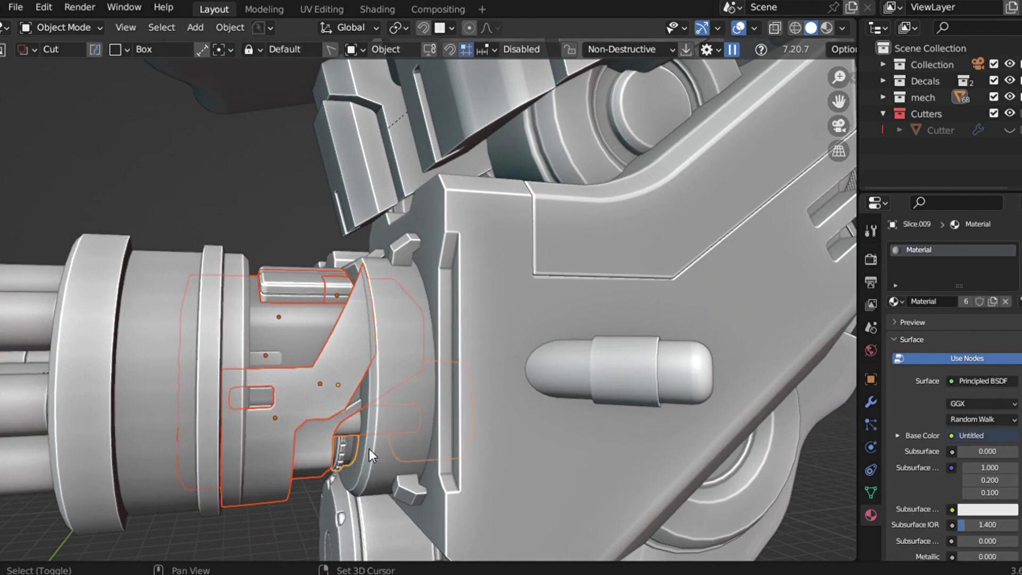
{"action": "left_click", "coordinate": [369, 449], "text": "shift"}
{"action": "middle_click_drag", "start_coordinate": [369, 449], "coordinate": [382, 480]}
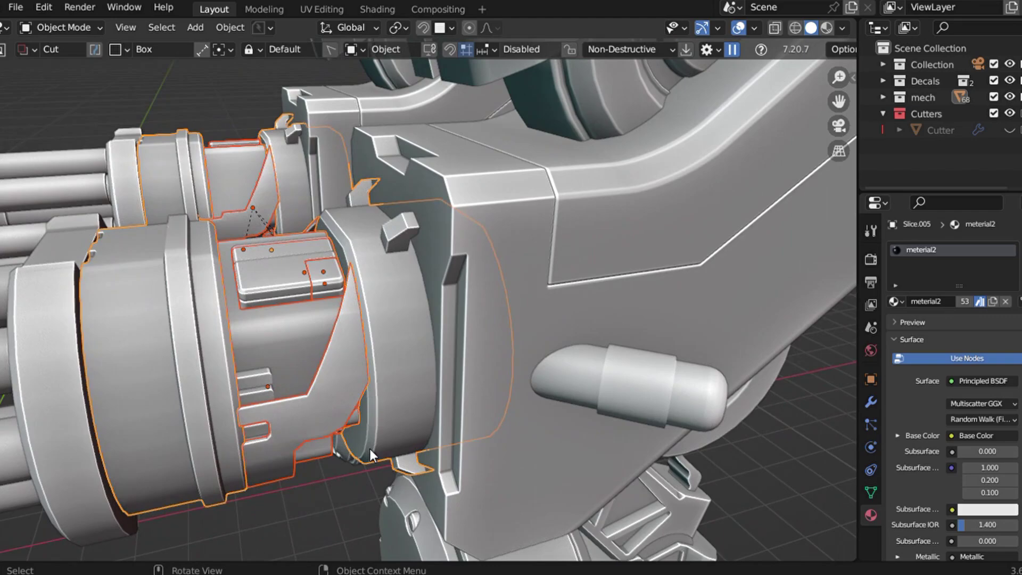
{"action": "key", "text": "KP_Divide"}
{"action": "middle_click_drag", "start_coordinate": [369, 446], "coordinate": [369, 446]}
{"action": "scroll", "coordinate": [502, 471], "scroll_direction": "up", "scroll_amount": 4}
{"action": "middle_click_drag", "start_coordinate": [502, 471], "coordinate": [503, 476]}
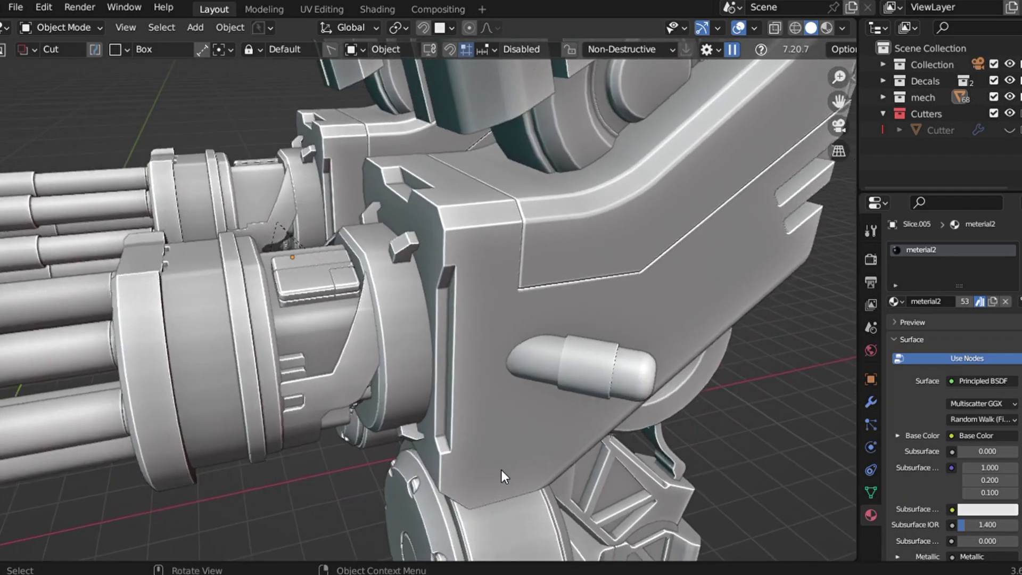